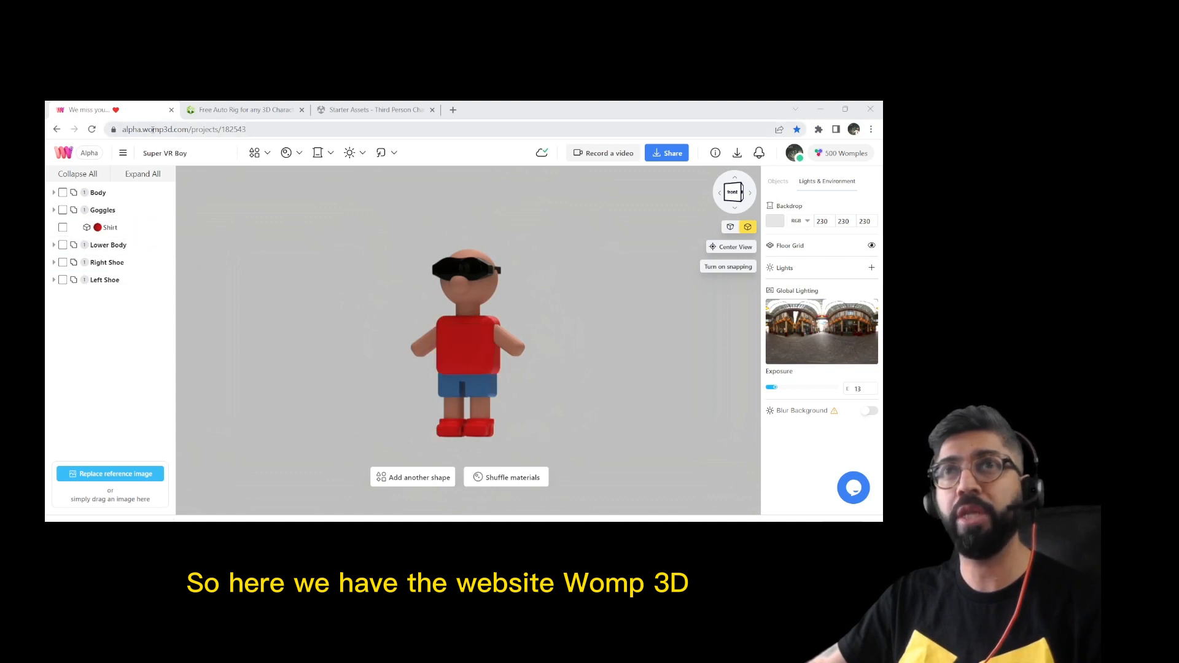
left_click(152, 126)
left_click(250, 283)
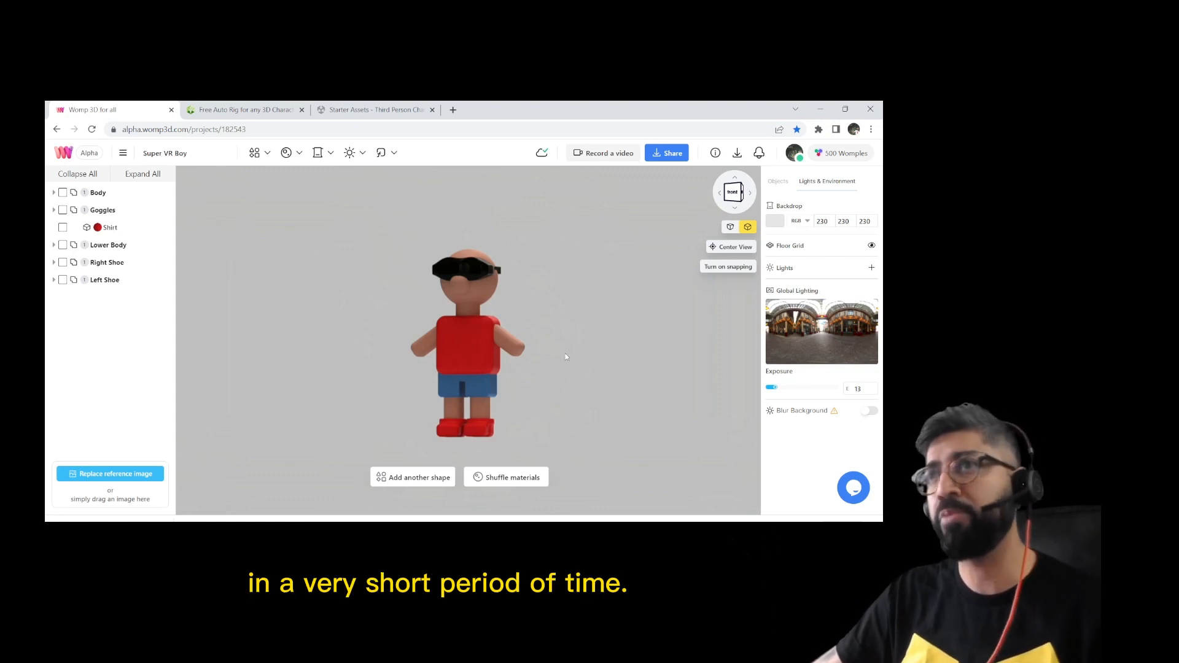
- Review the 3D model download formats for the Super VR Boy project, then close the sharing dialog
left_click(660, 158)
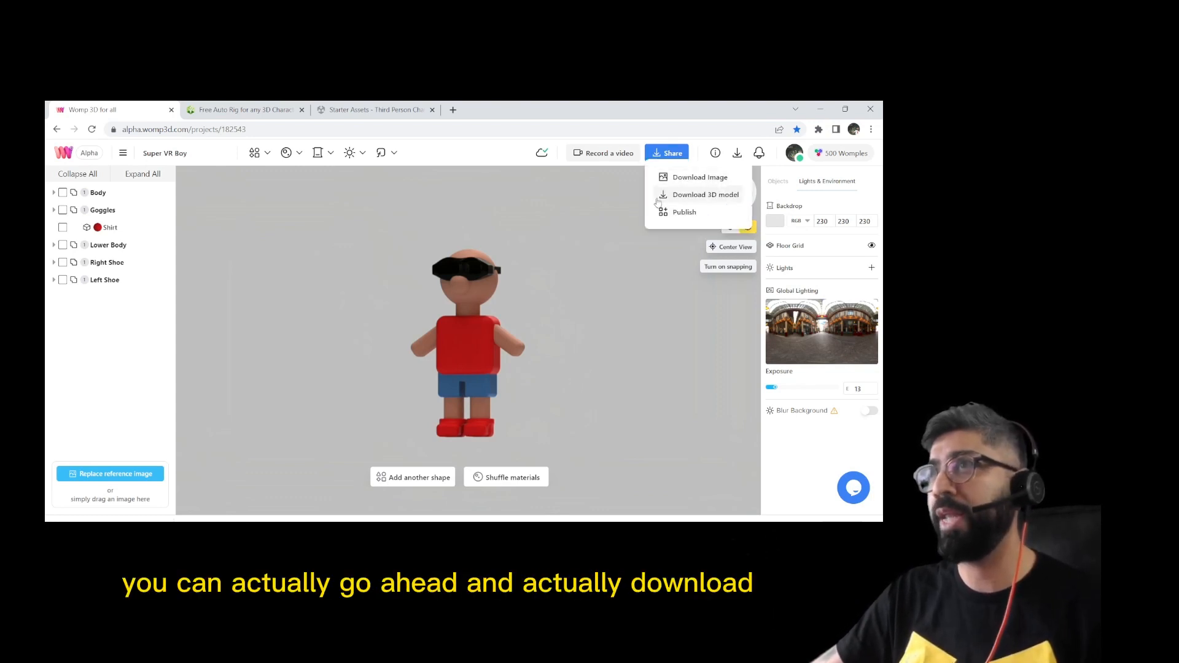
left_click(692, 195)
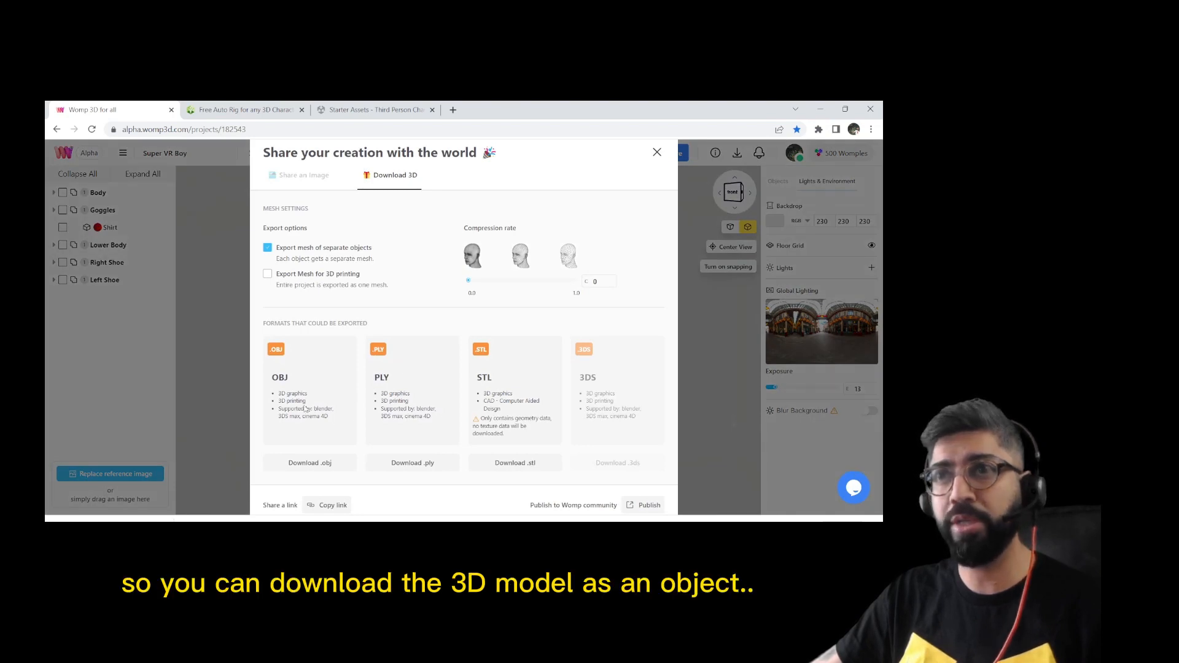
left_click(657, 152)
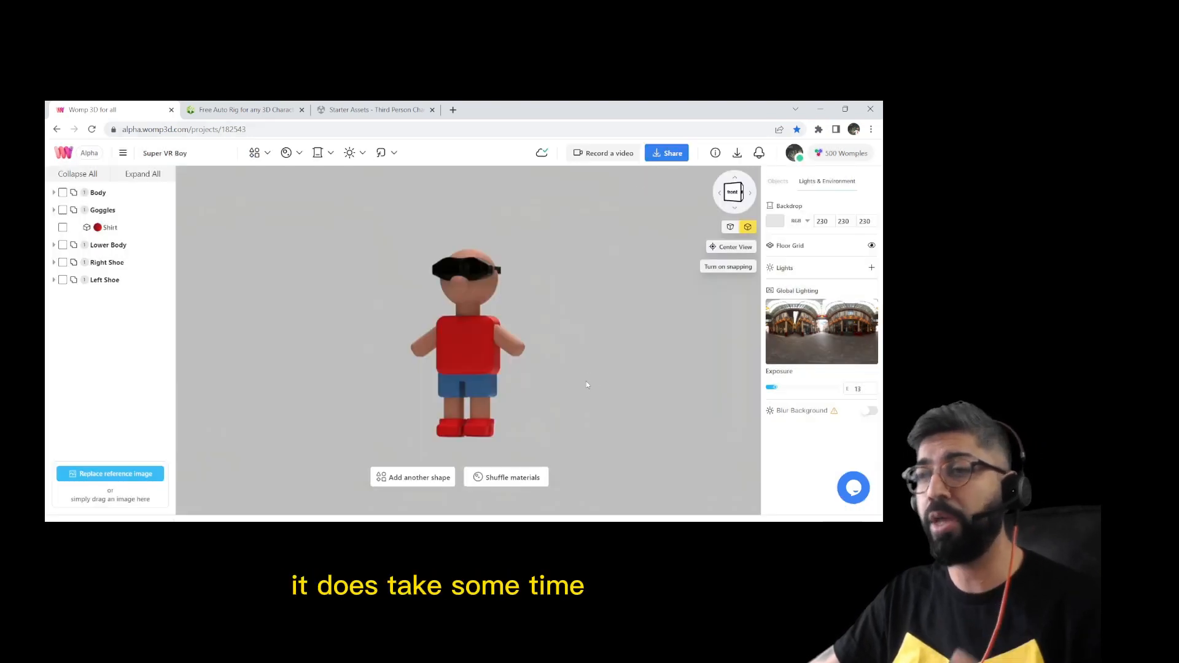
- Switch to File Explorer and inspect the OBJ file in the extracted Super VR Boy folder, then minimize the window
key("alt+Tab")
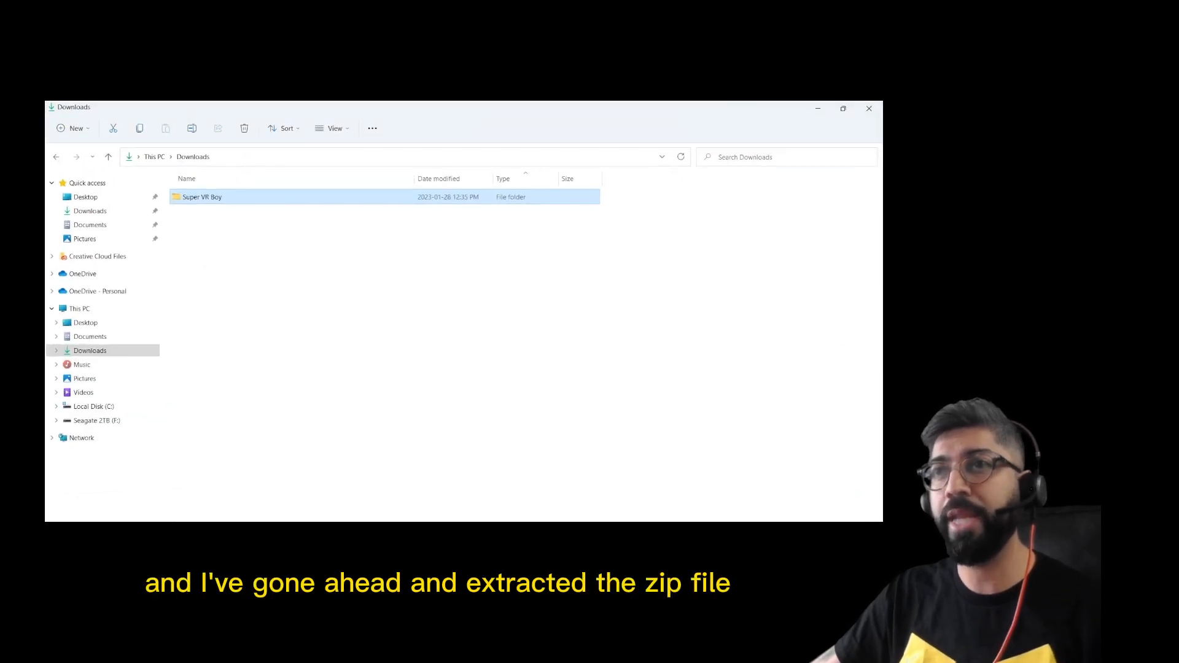
double_click(216, 202)
left_click(187, 210)
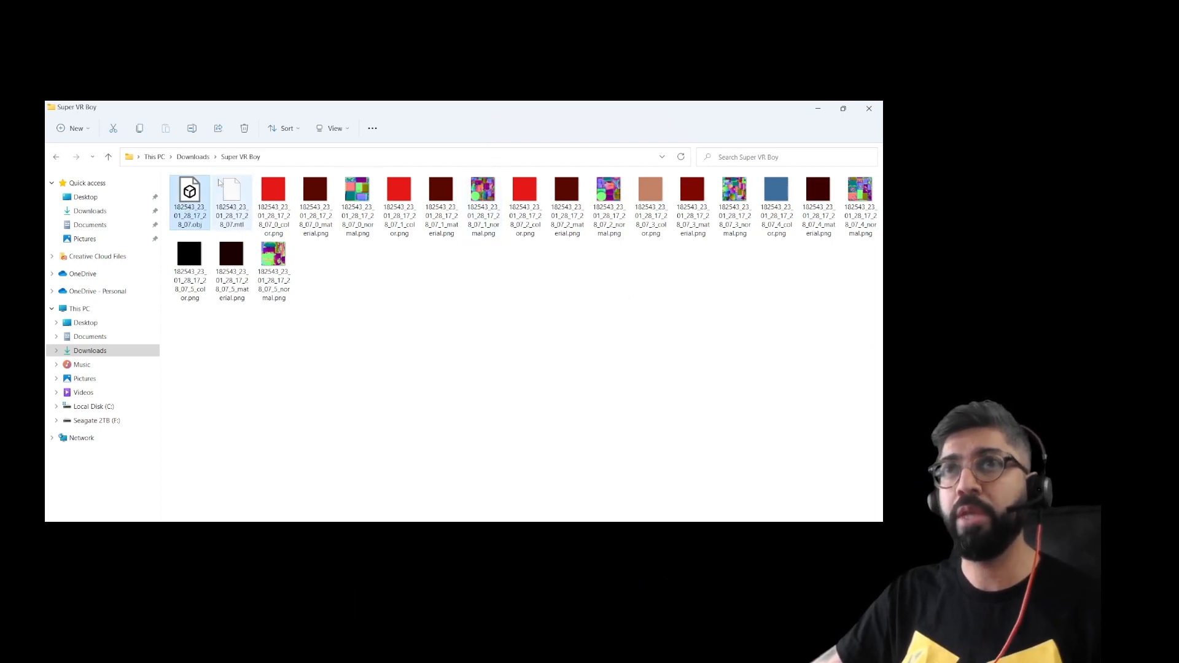
left_click(817, 109)
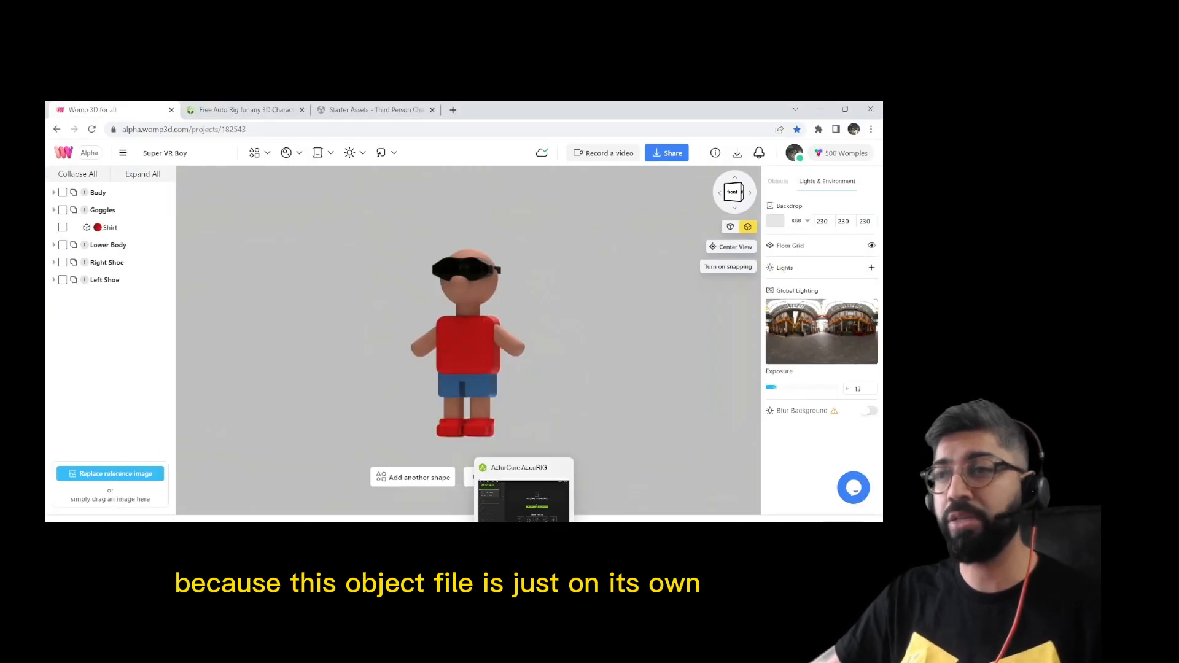
- View the AccuRIG web page, then switch to ActorCore AccuRIG and load 182543_23_01_28_17_28_07.obj from the Super VR Boy folder
left_click(243, 109)
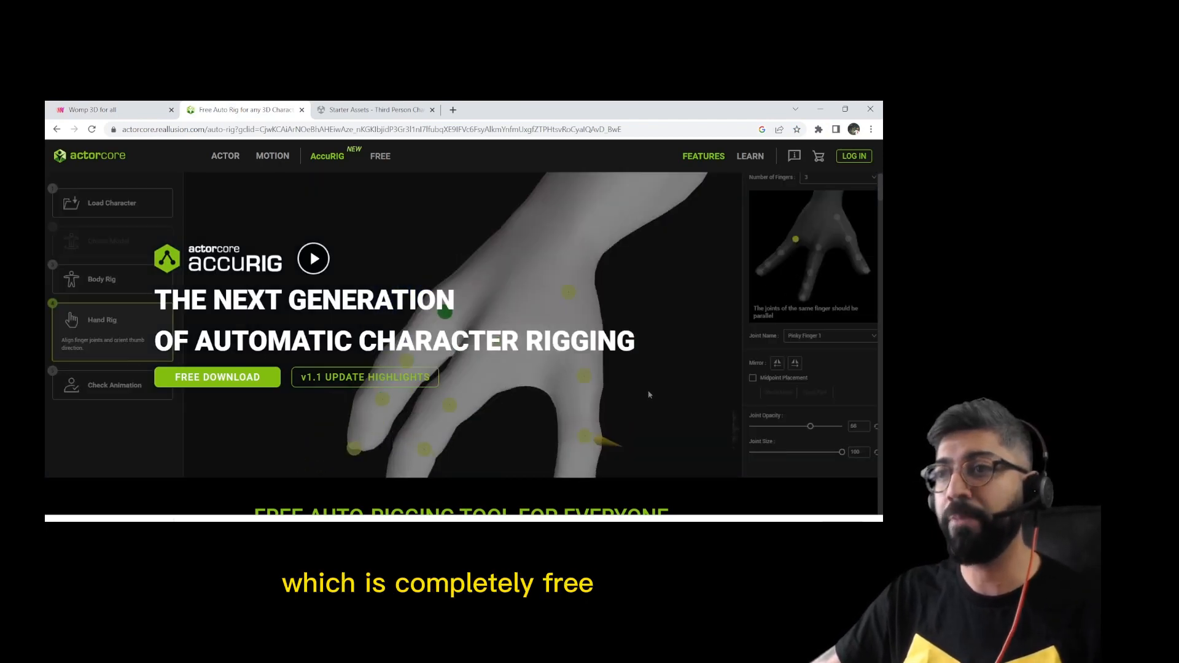
left_click(523, 560)
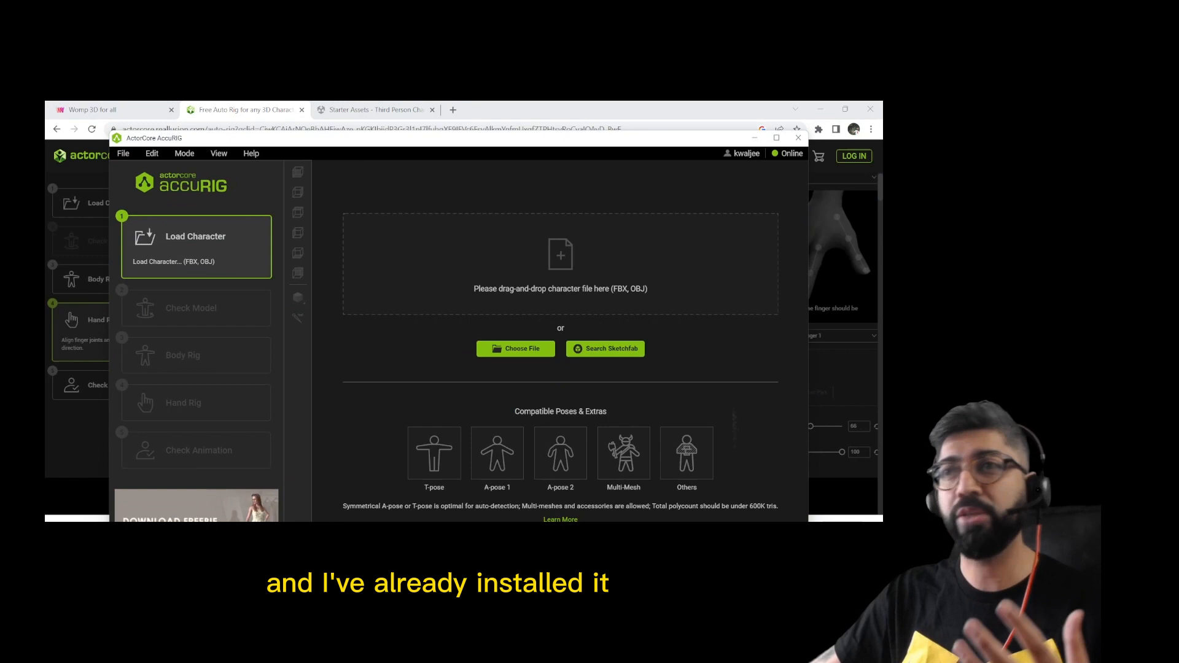
left_click(518, 348)
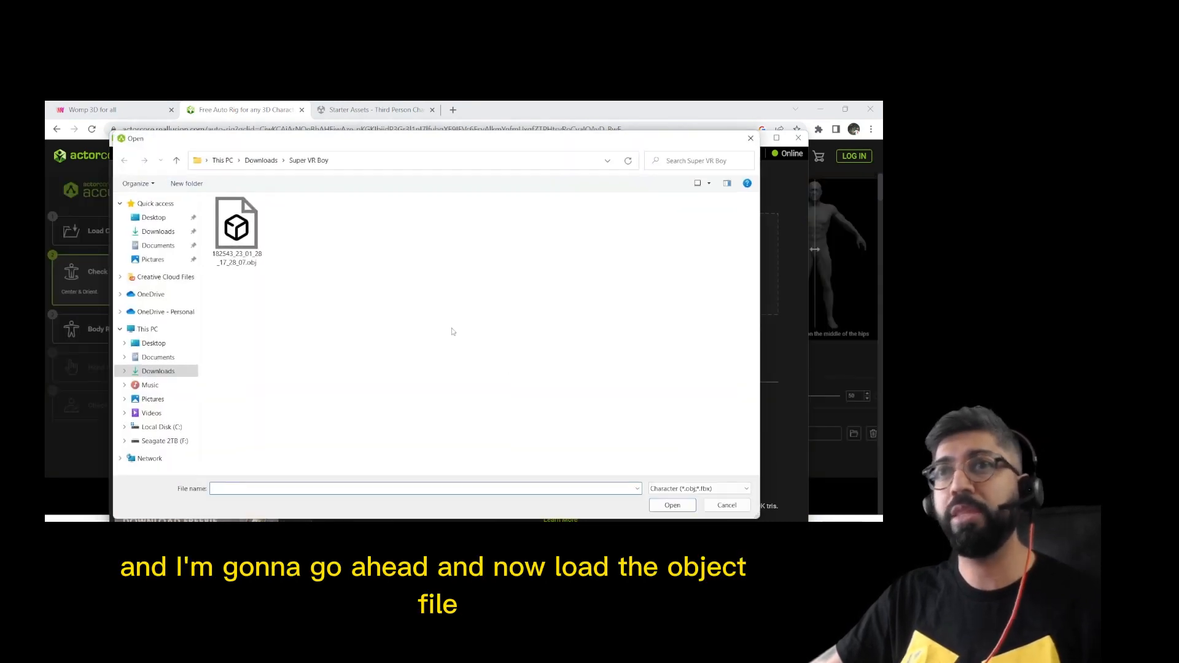
double_click(242, 239)
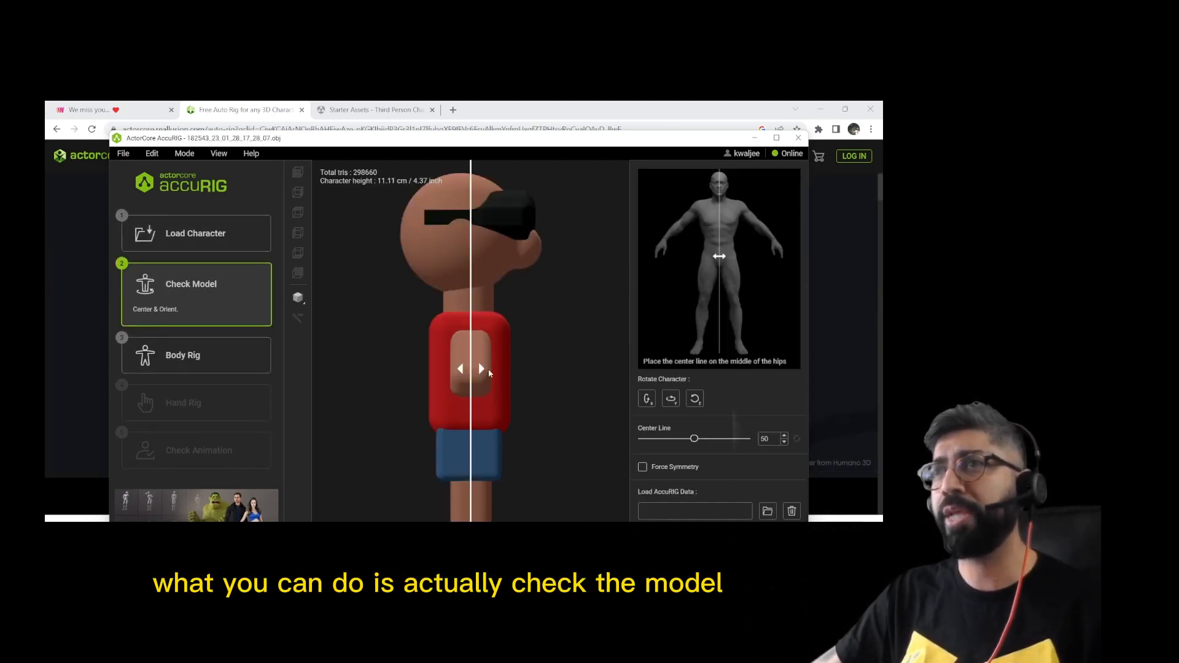
- Rotate the character around the Y axis in three 90° increments so that it faces the front
left_click(673, 400)
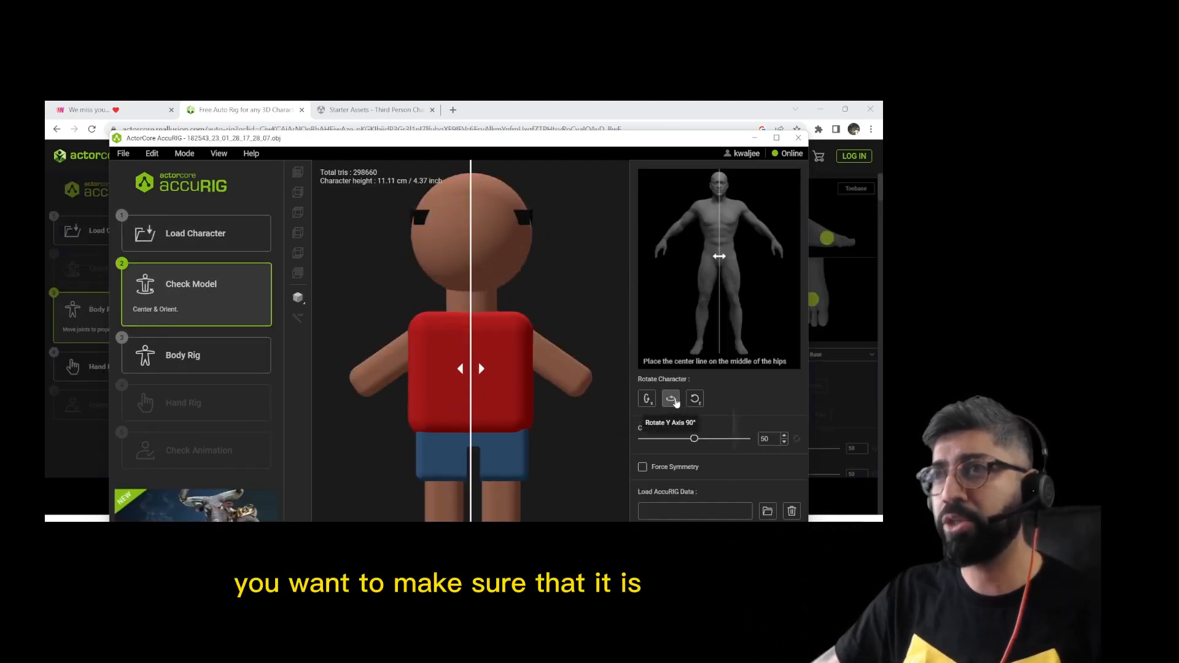
left_click(673, 399)
left_click(673, 399)
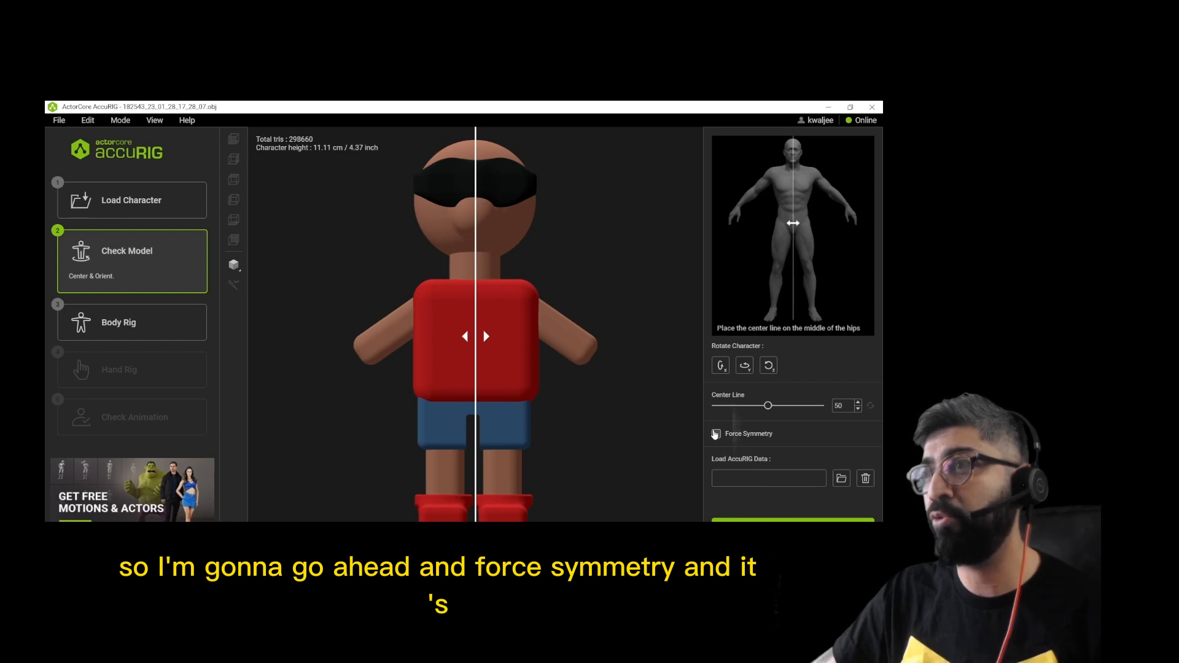
- Enable Force Symmetry and set the character's Center Line to 49.6
left_click(715, 434)
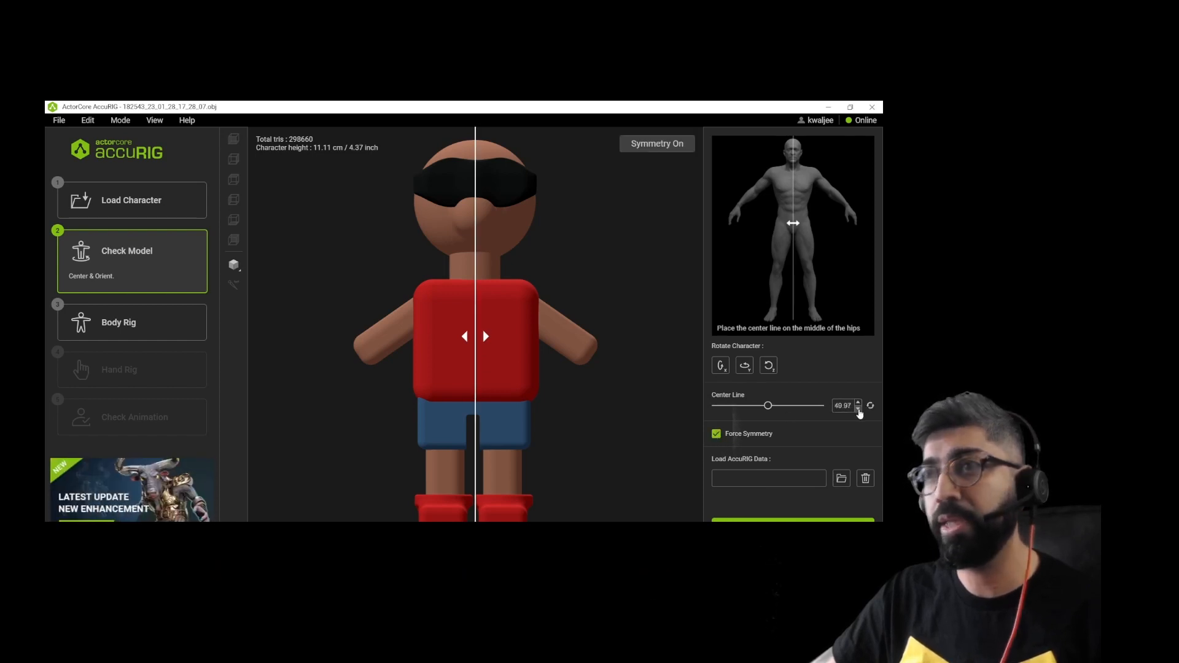
left_click(858, 408)
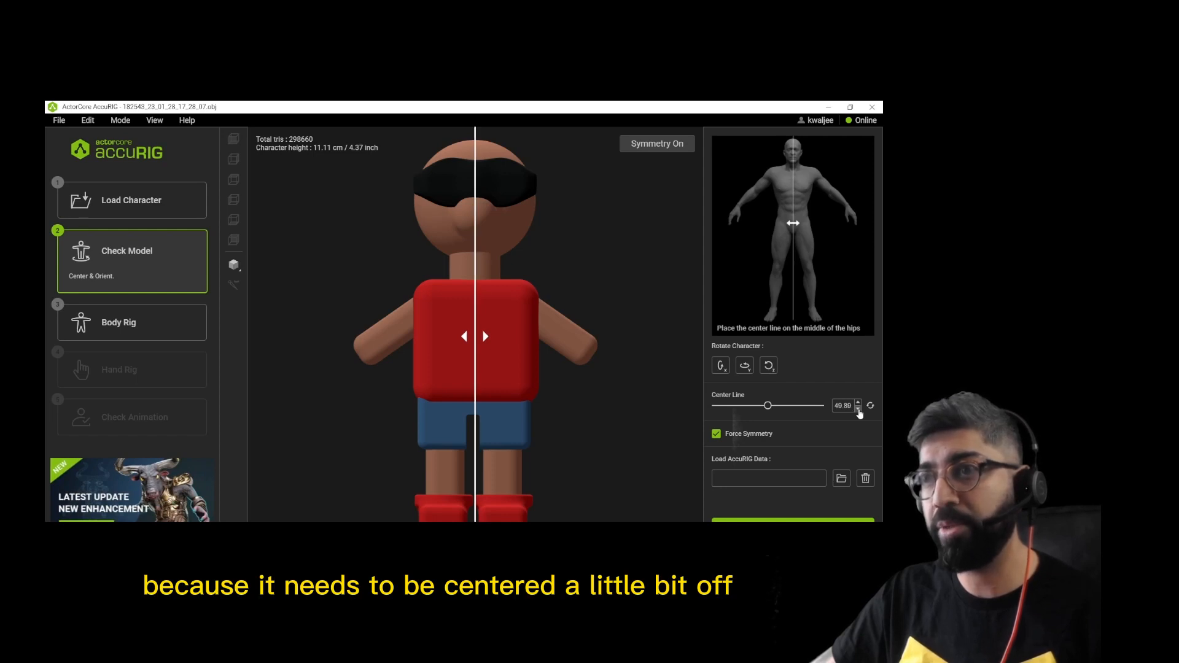
left_click(857, 409)
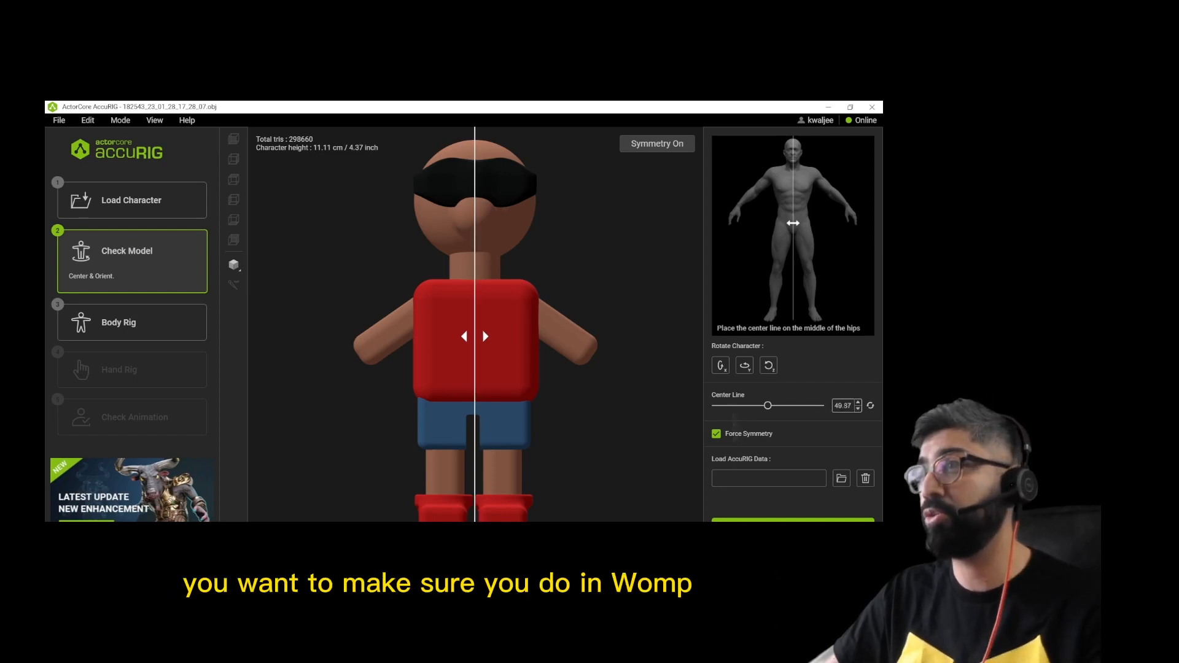
left_click_drag(843, 406, 864, 408)
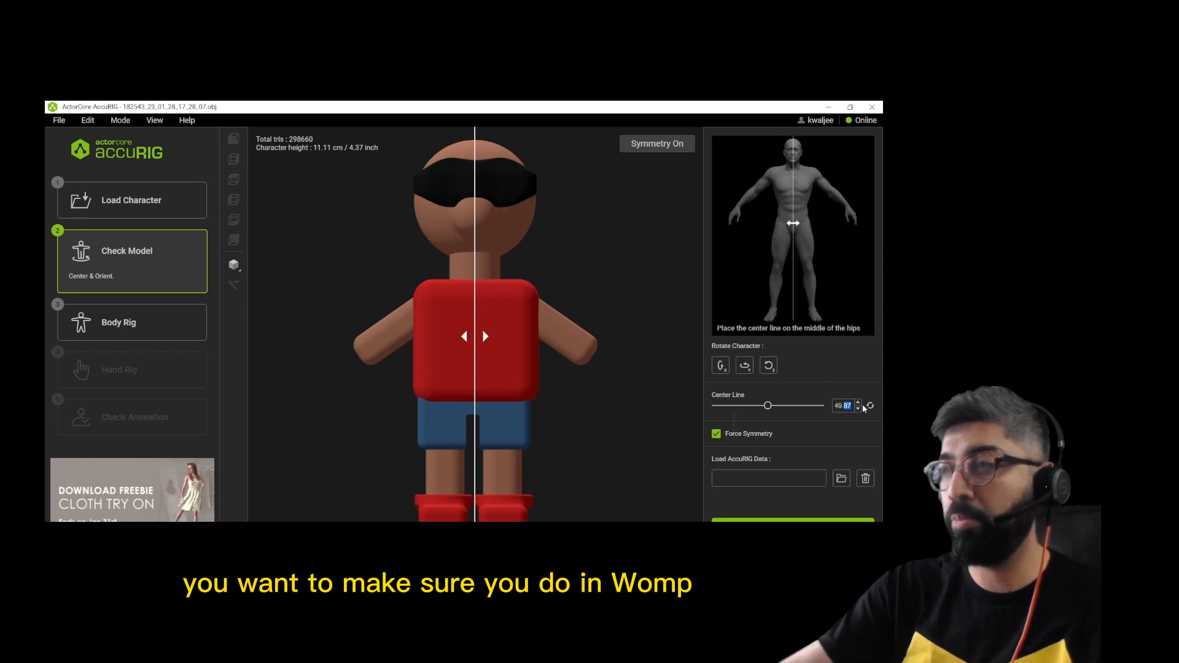
type("6")
key("Return")
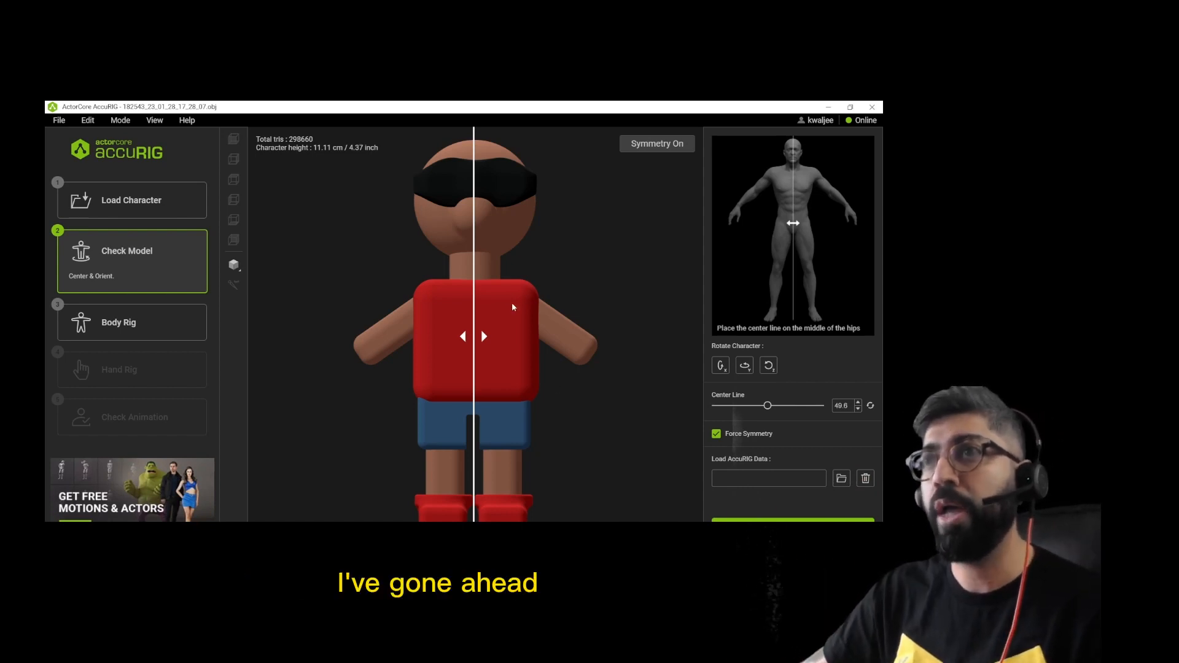
- Generate the body rig and reposition the neck, wrist, clavicle, shoulder and elbow joints to fit the character's neck and arms
left_click(791, 521)
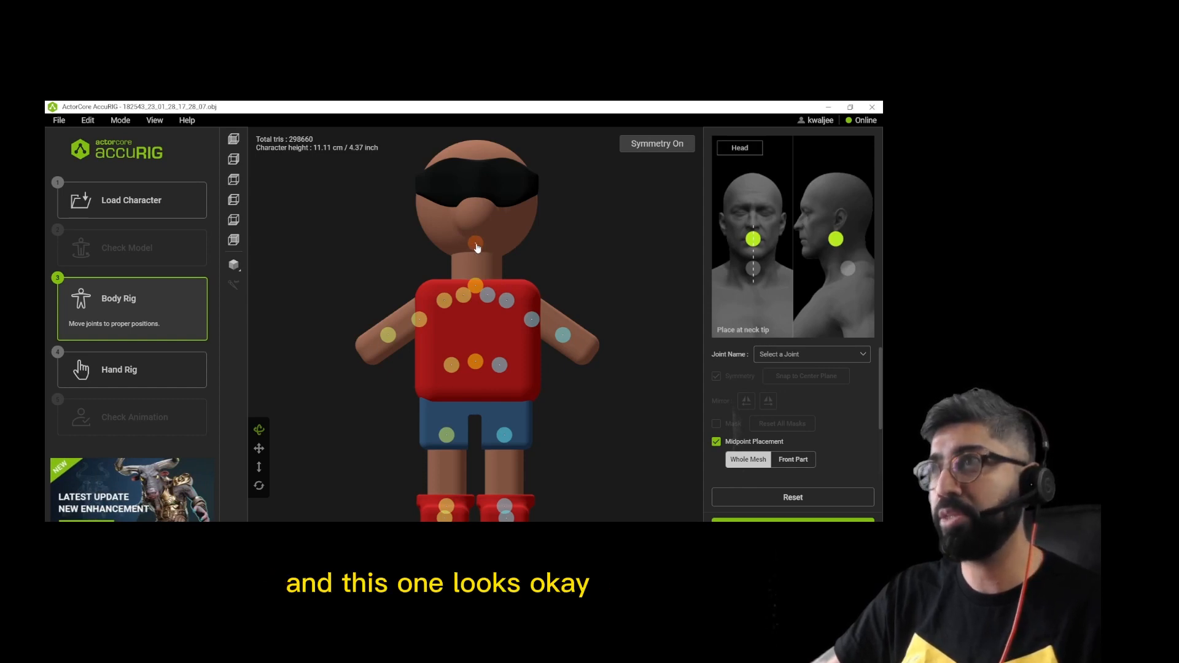
left_click_drag(476, 286, 477, 268)
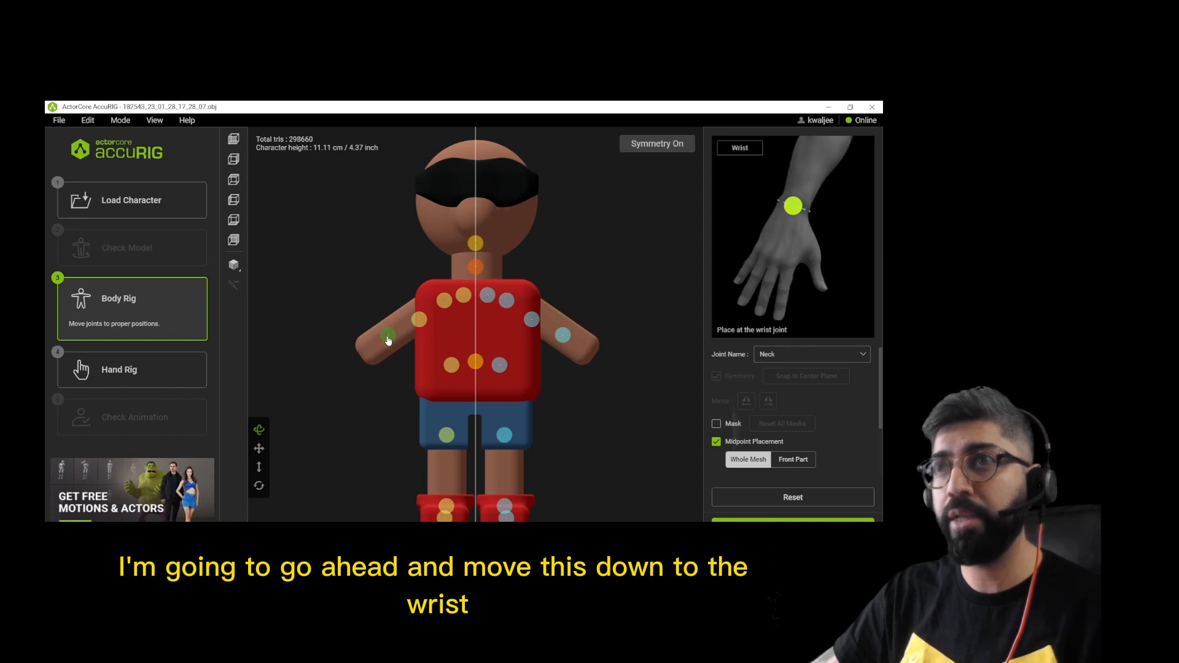
left_click_drag(388, 340, 363, 348)
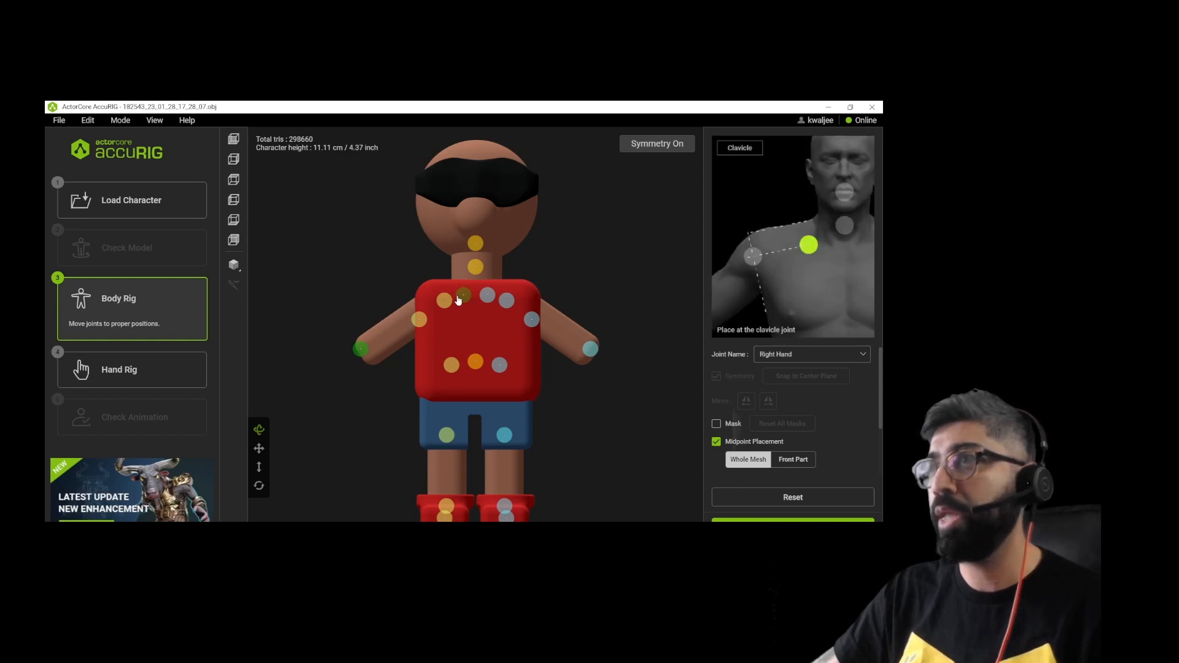
left_click_drag(445, 303, 393, 327)
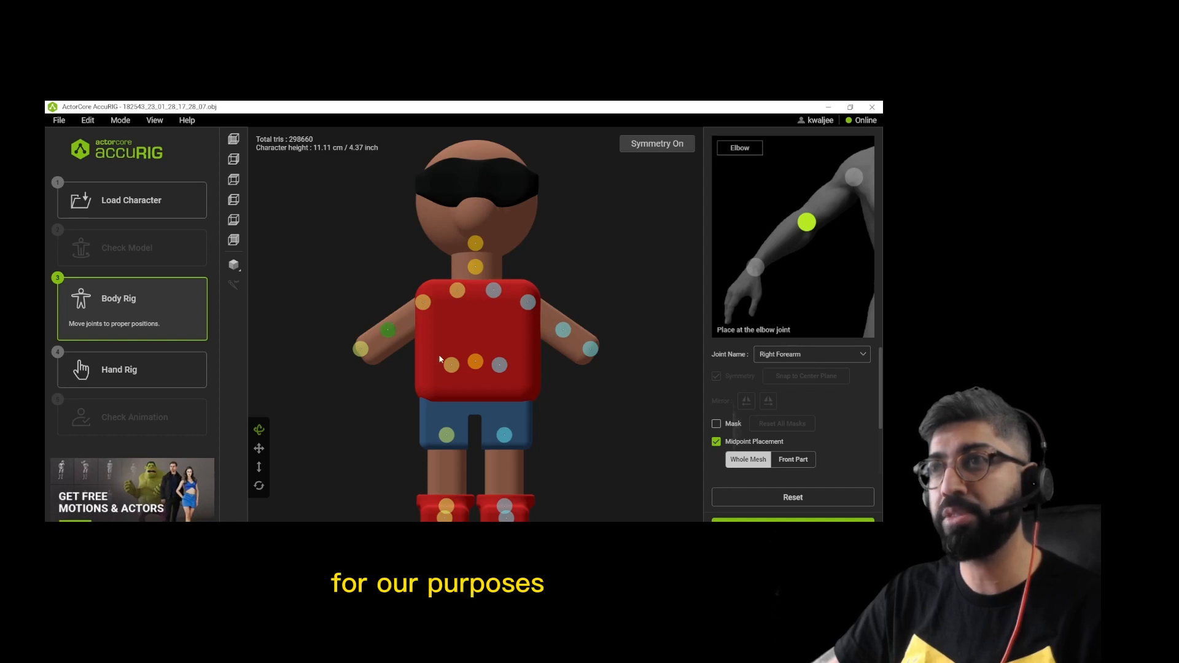
- Lower the hip, pelvis and knee joints, nudge the ankle joint slightly upward, and check the toe base joints in the shoes
left_click_drag(451, 365, 447, 399)
left_click_drag(475, 361, 477, 377)
left_click_drag(446, 434, 446, 453)
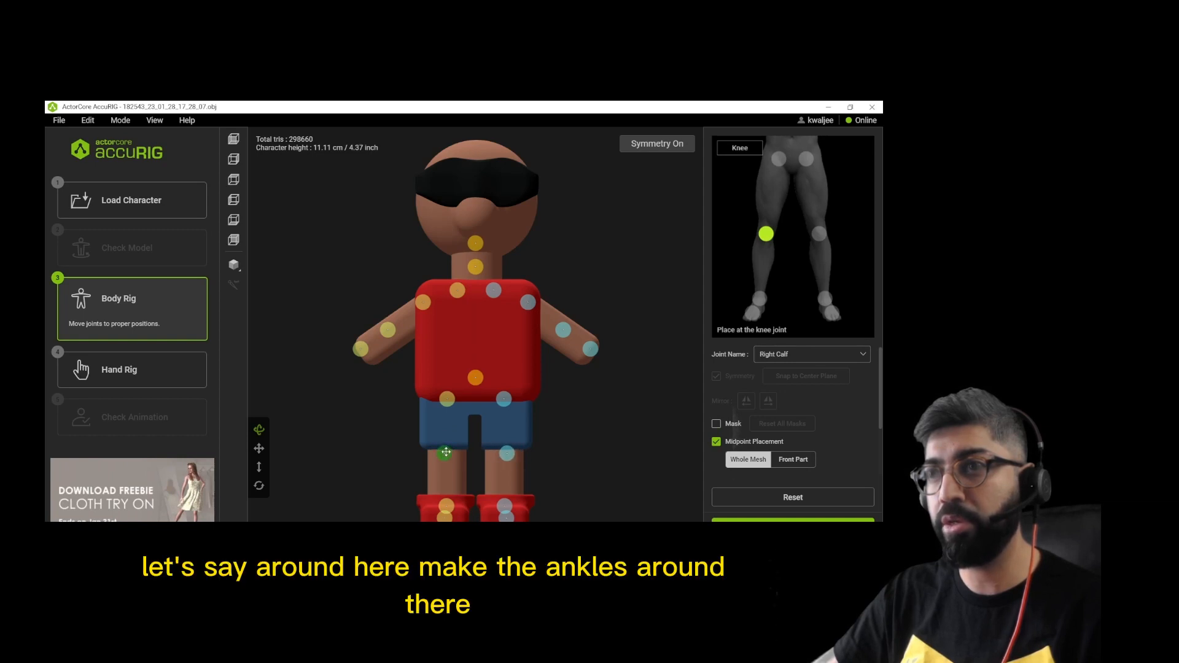
left_click(446, 505)
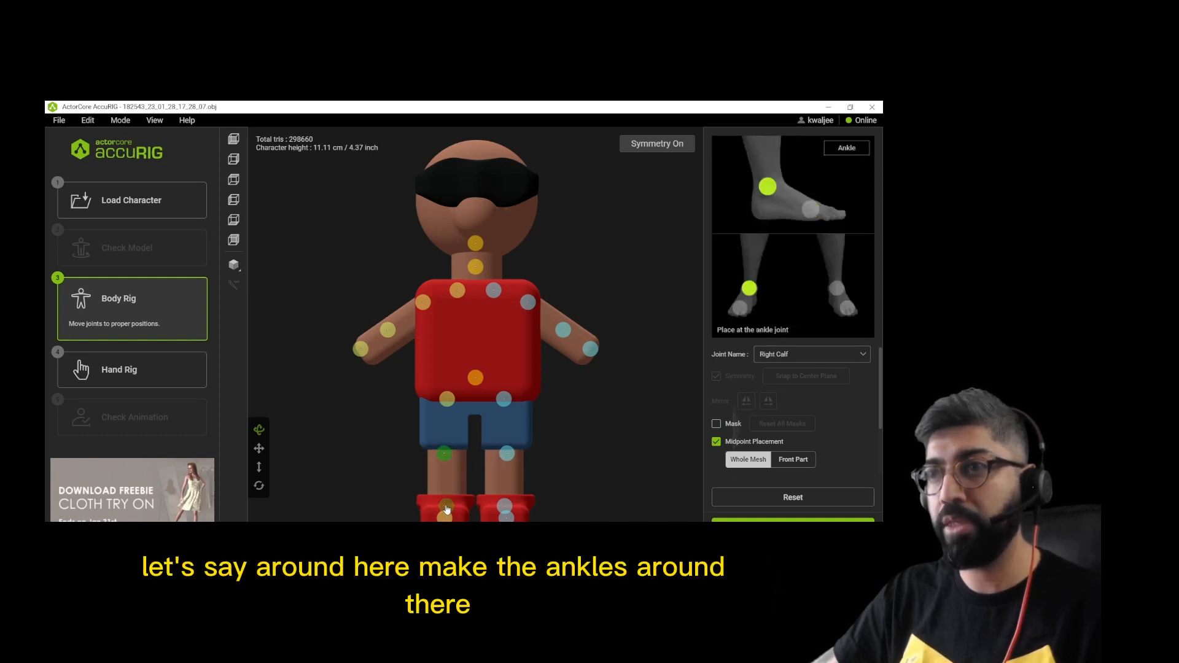
left_click_drag(446, 505, 445, 503)
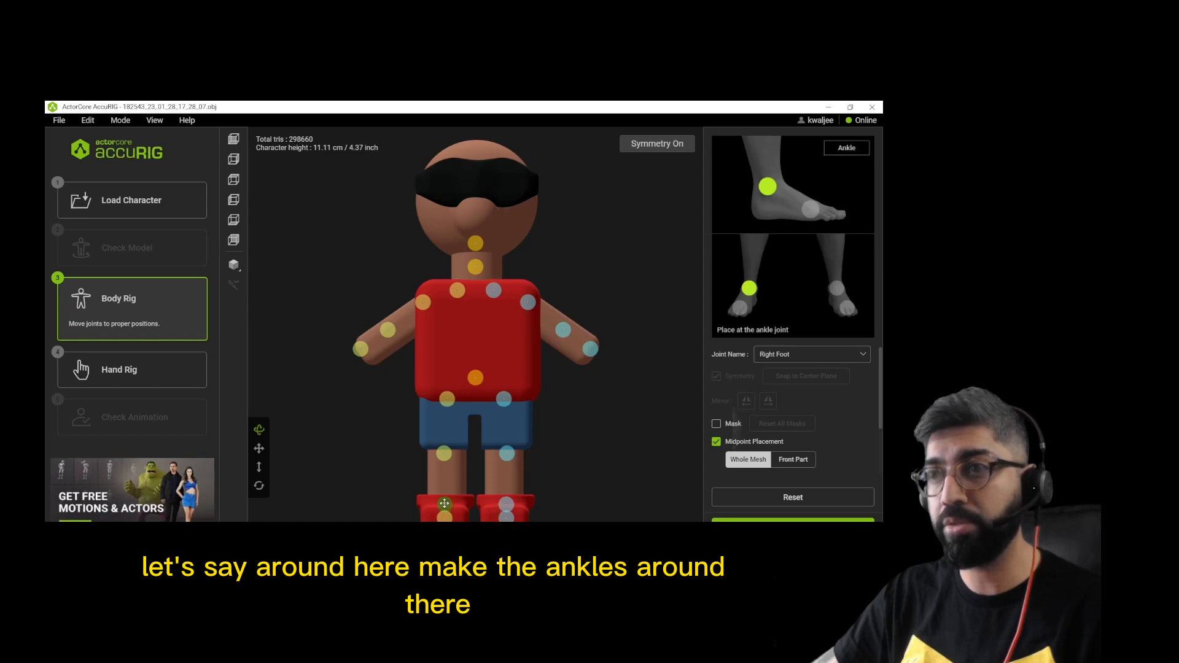
left_click(447, 518)
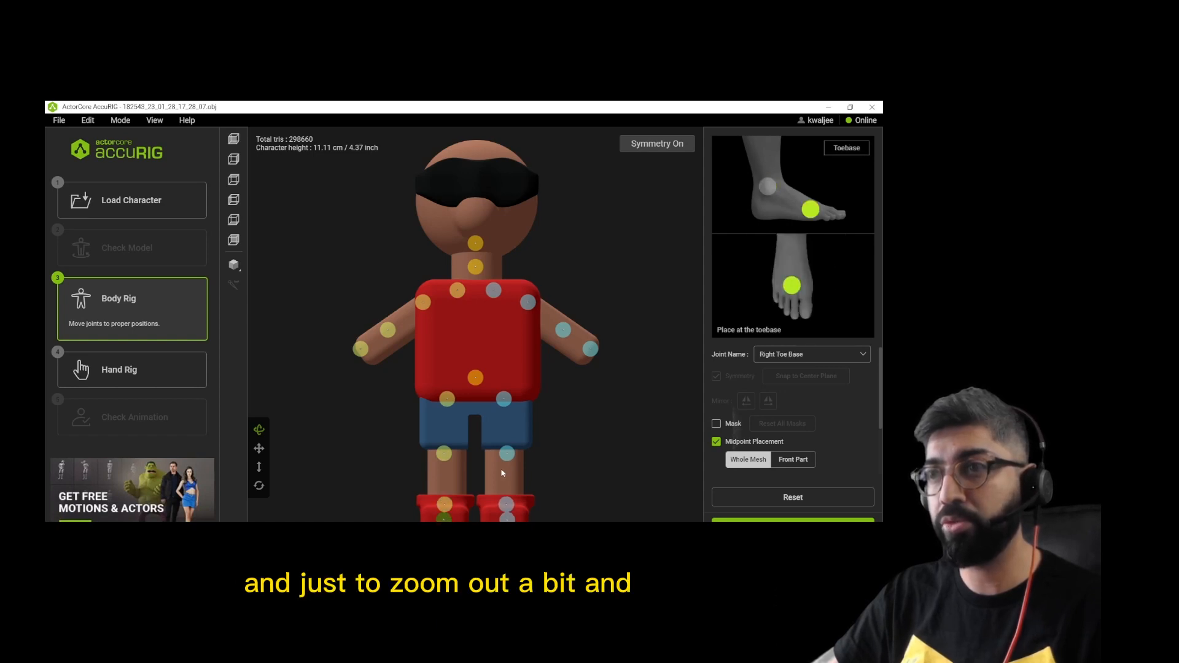
scroll(502, 473, "down", 1)
left_click(504, 511)
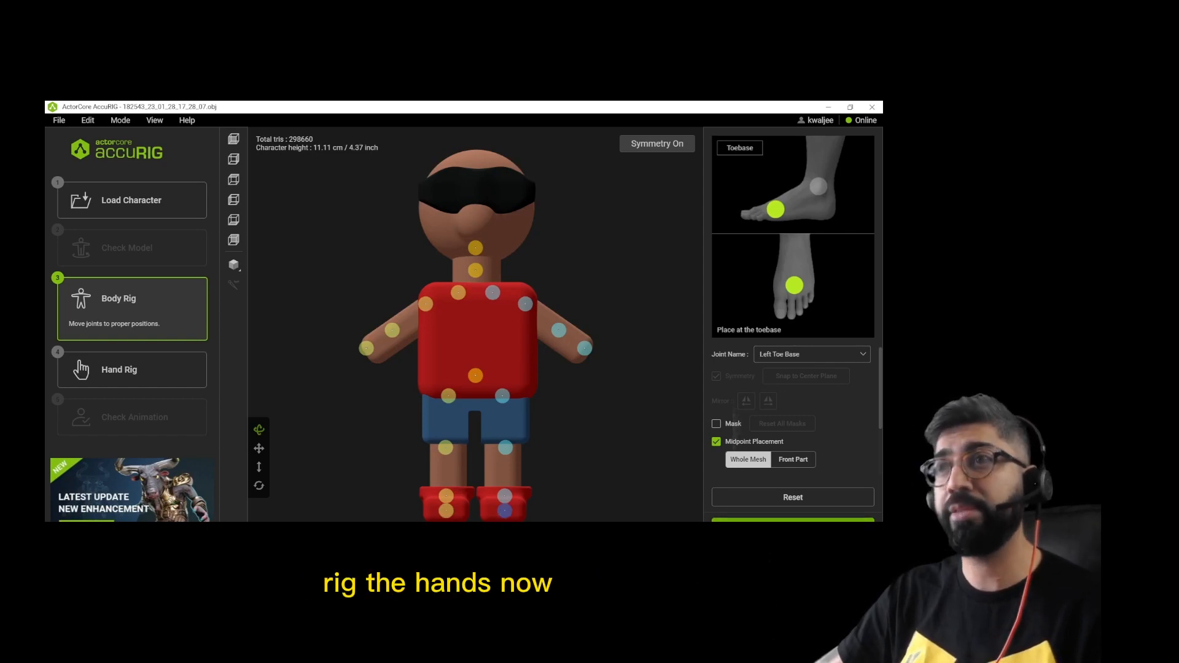
- Proceed to the hand rig with the number of fingers set to 0
left_click(793, 521)
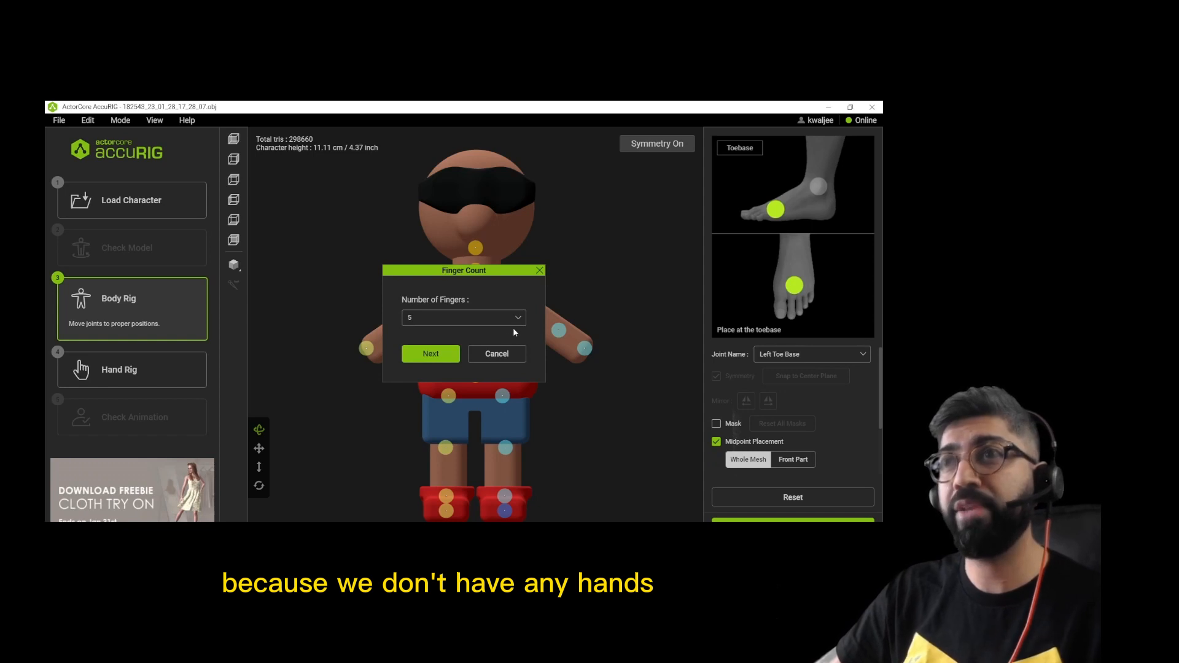
left_click(448, 317)
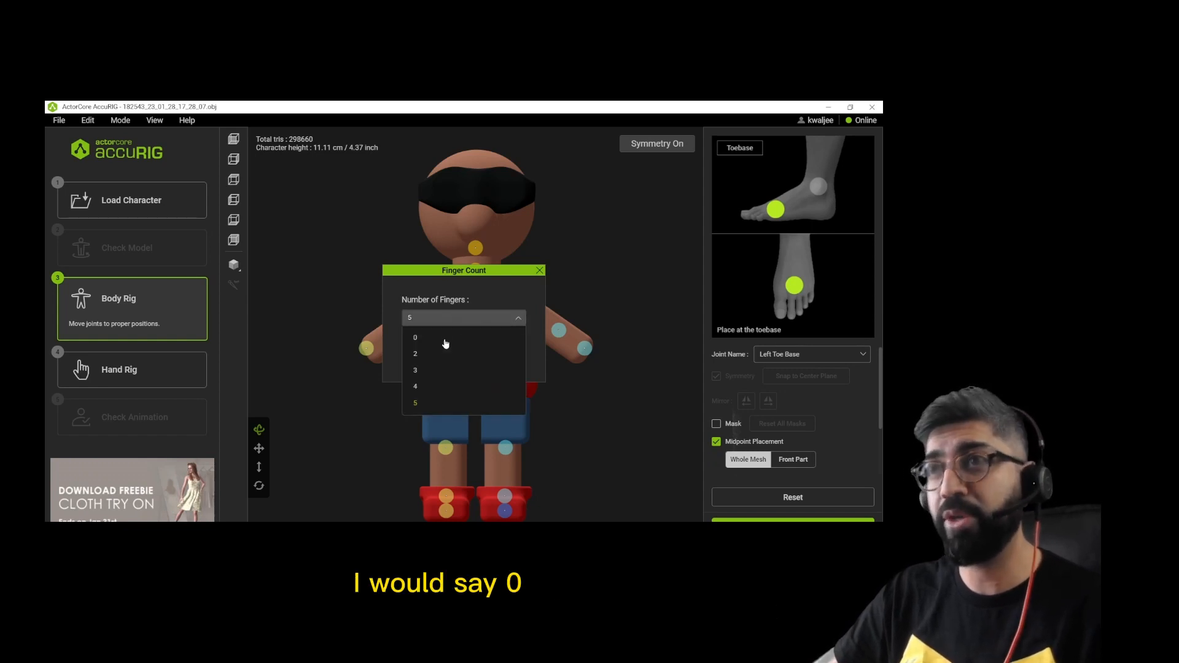
left_click(446, 342)
left_click(431, 353)
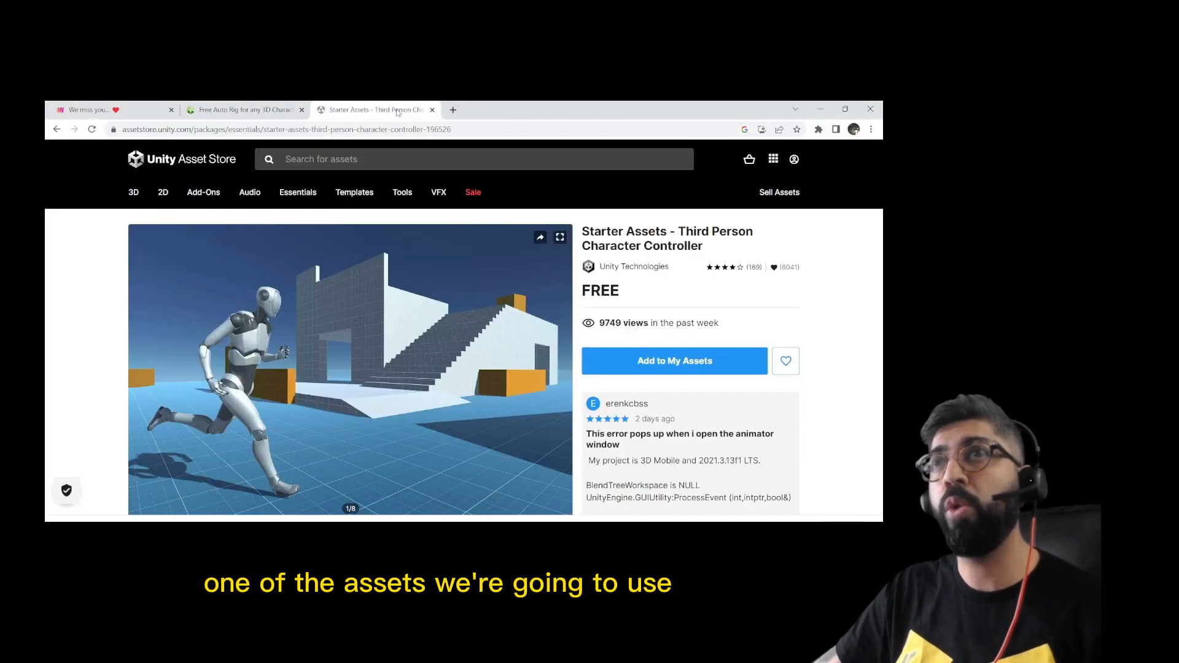
- Review the Starter Assets - Third Person Character Controller page in the Unity Asset Store, then return to AccuRIG
left_click(387, 109)
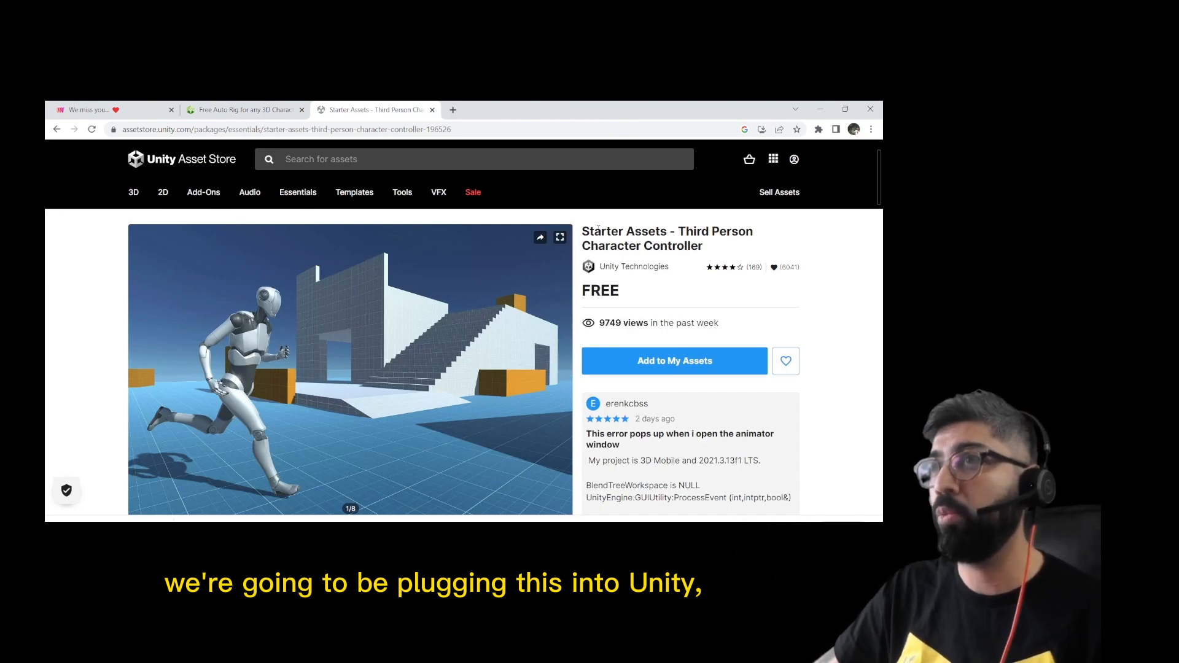
left_click_drag(581, 232, 711, 247)
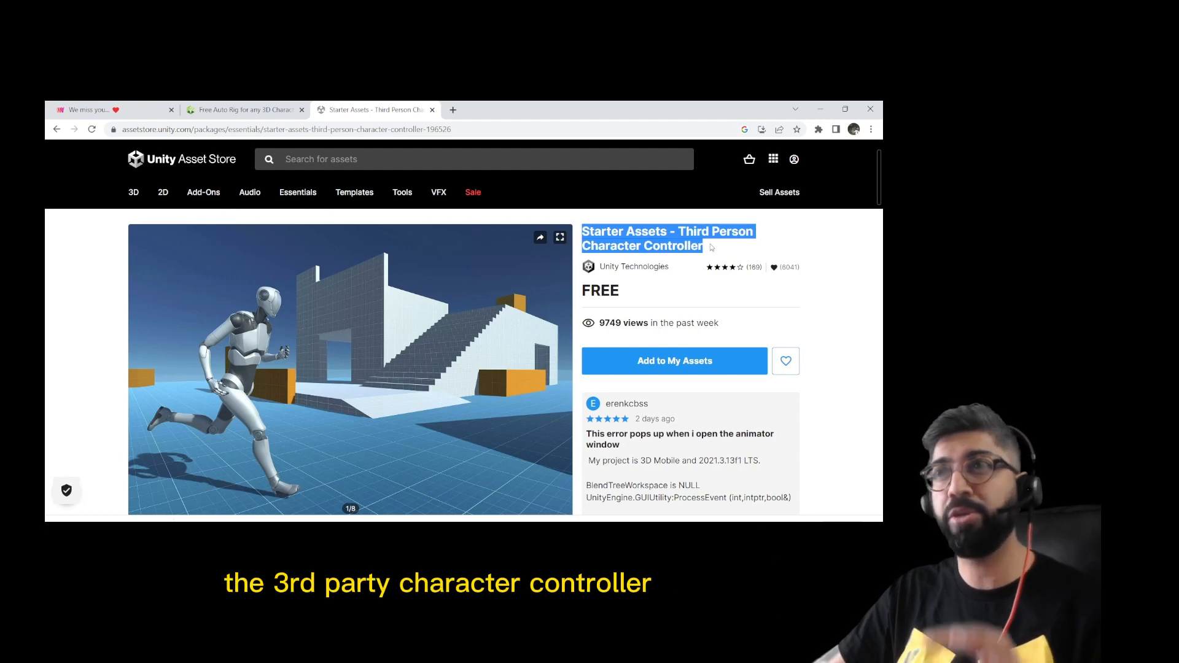
left_click(711, 247)
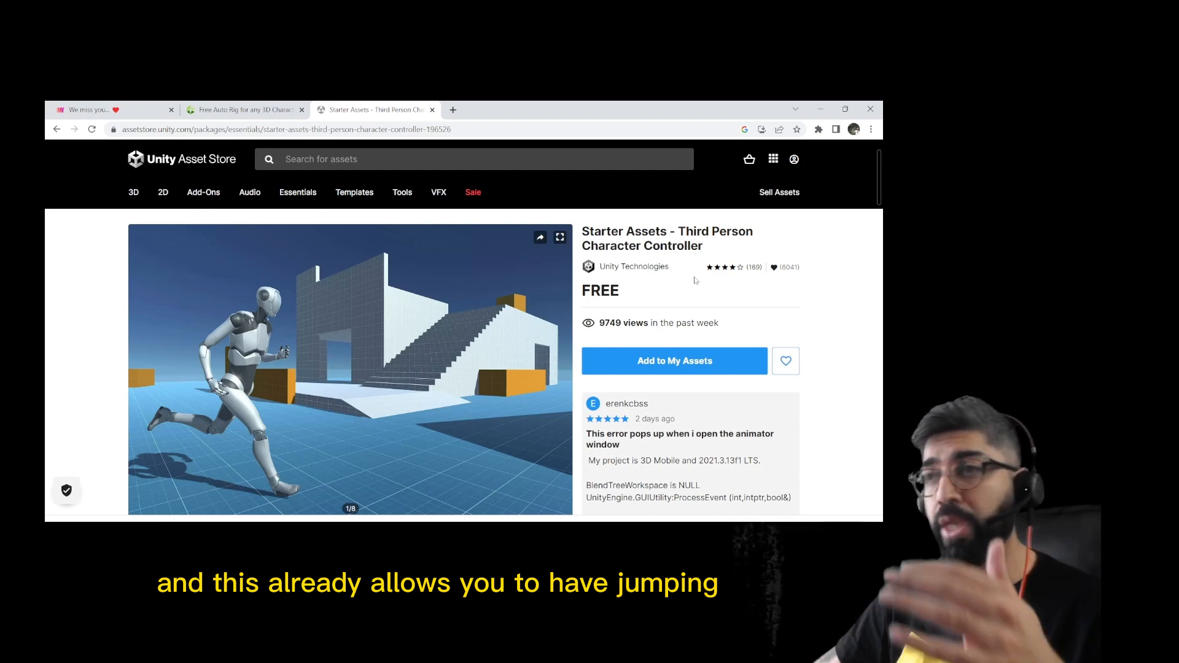
mouse_move(563, 387)
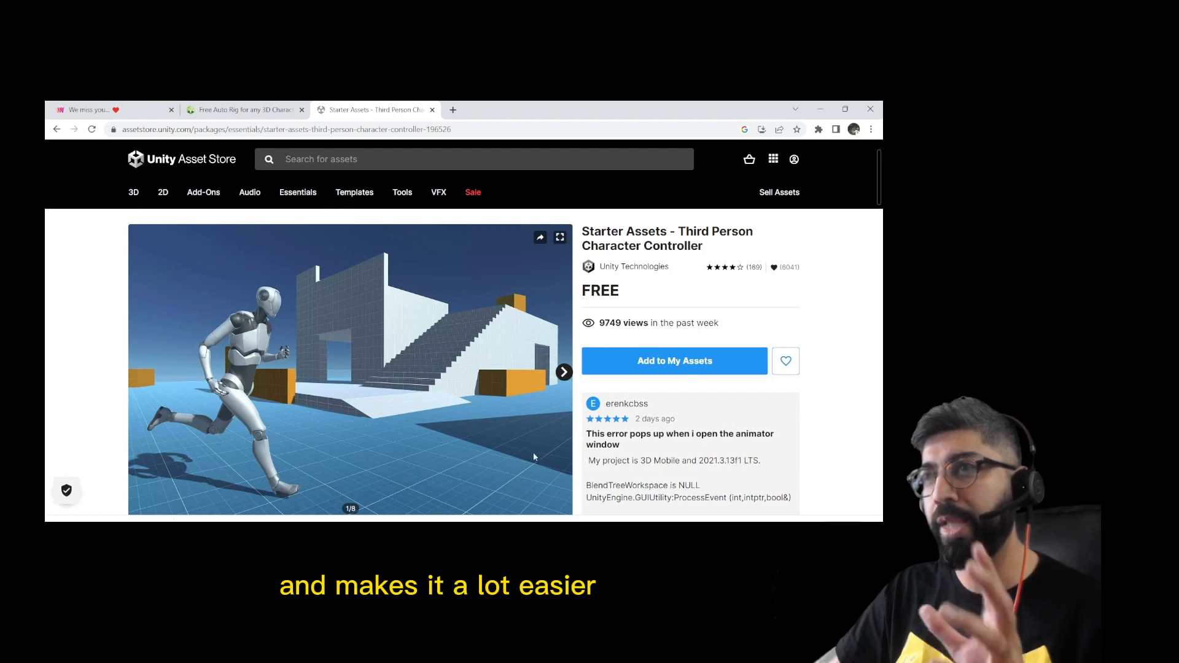
left_click(822, 110)
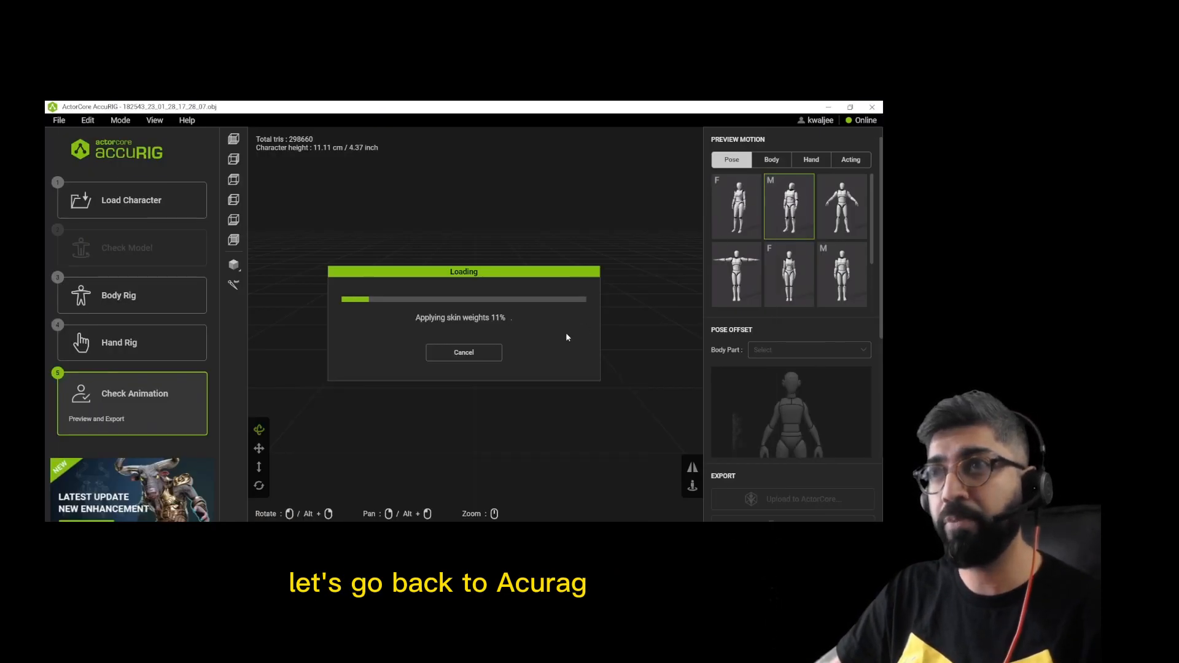
- Switch to Unity, enlarge the Scene view, and examine the Environment object of the Playground scene
left_click(500, 562)
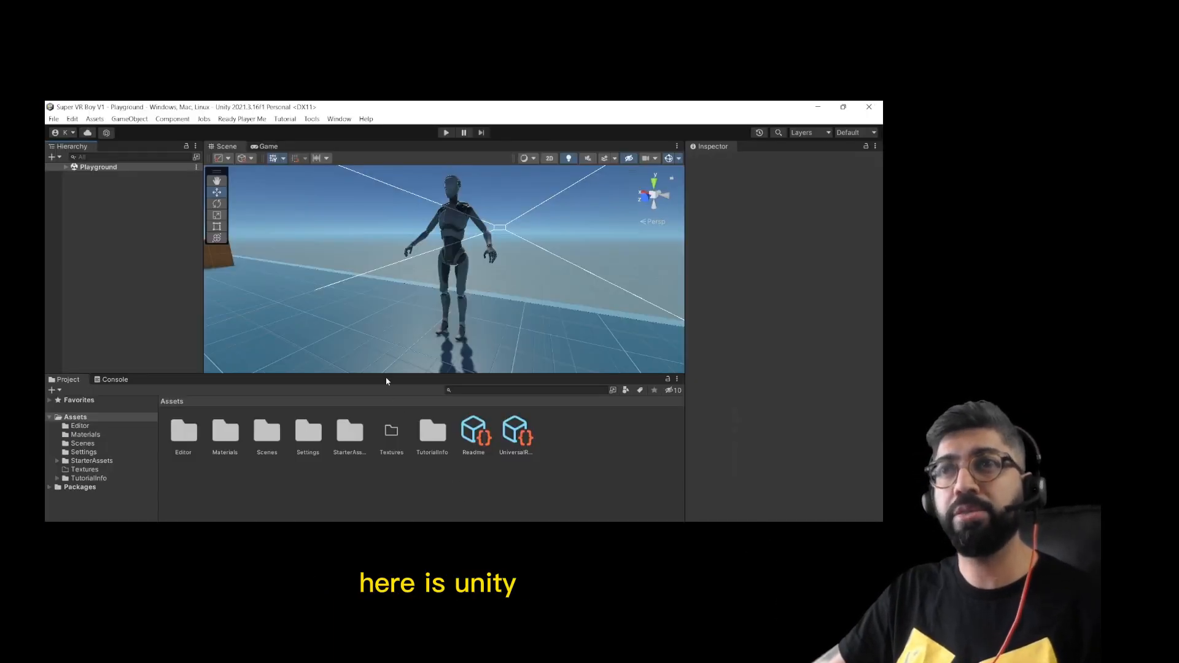
left_click_drag(386, 373, 380, 426)
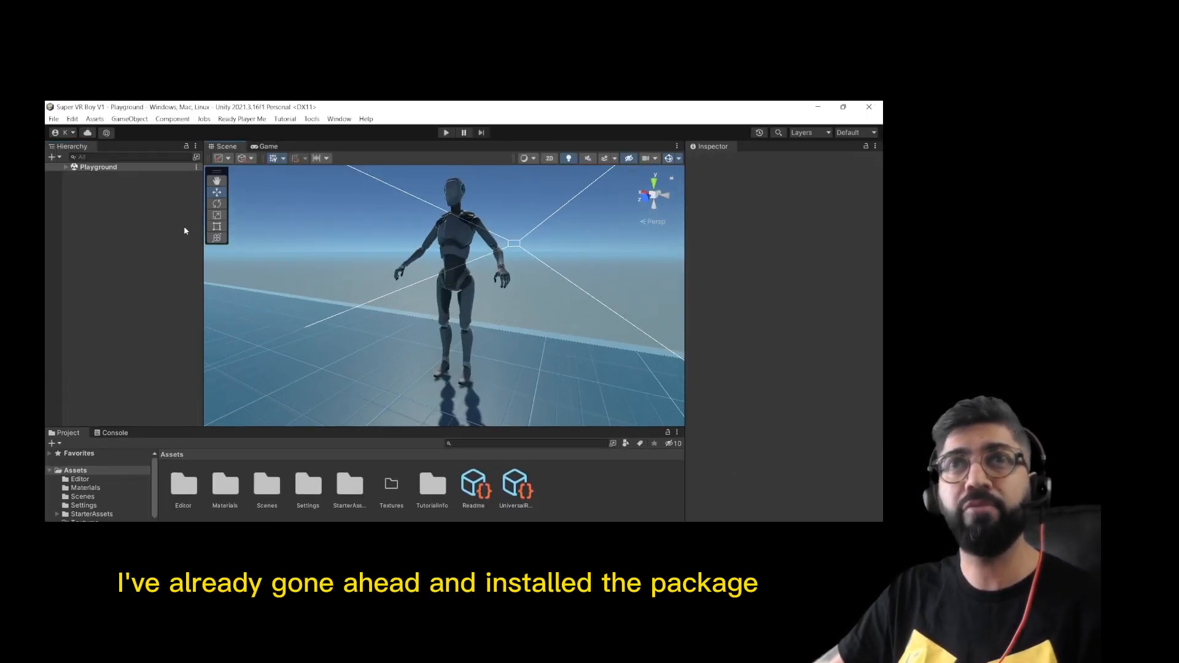
left_click(65, 167)
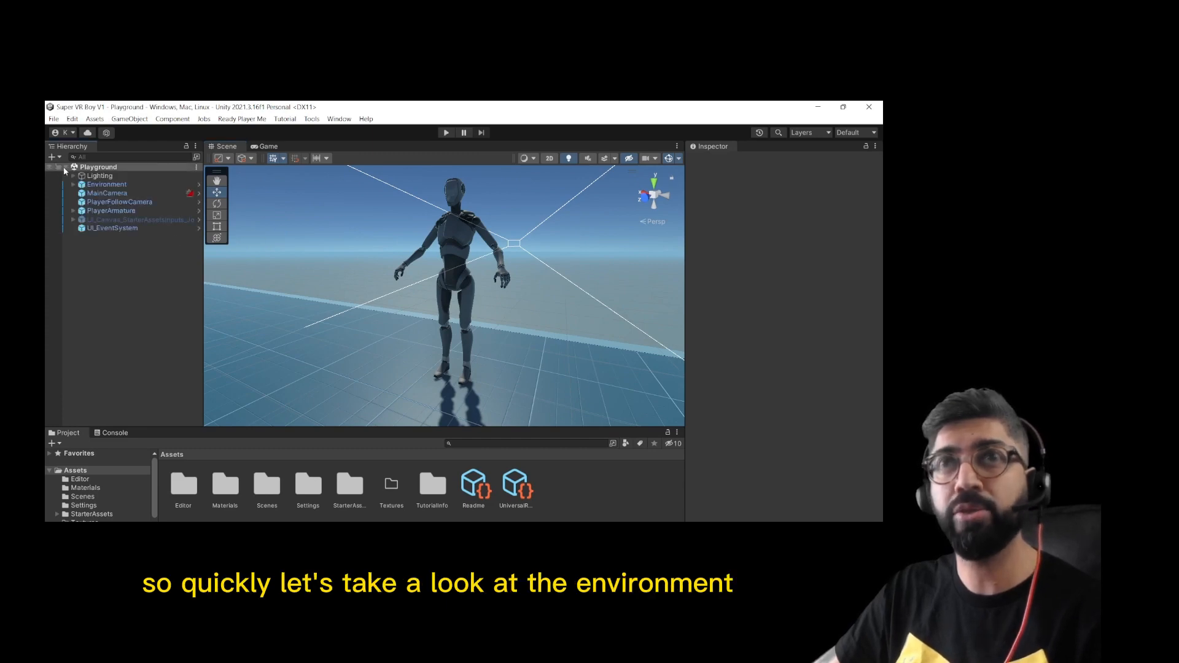
double_click(106, 184)
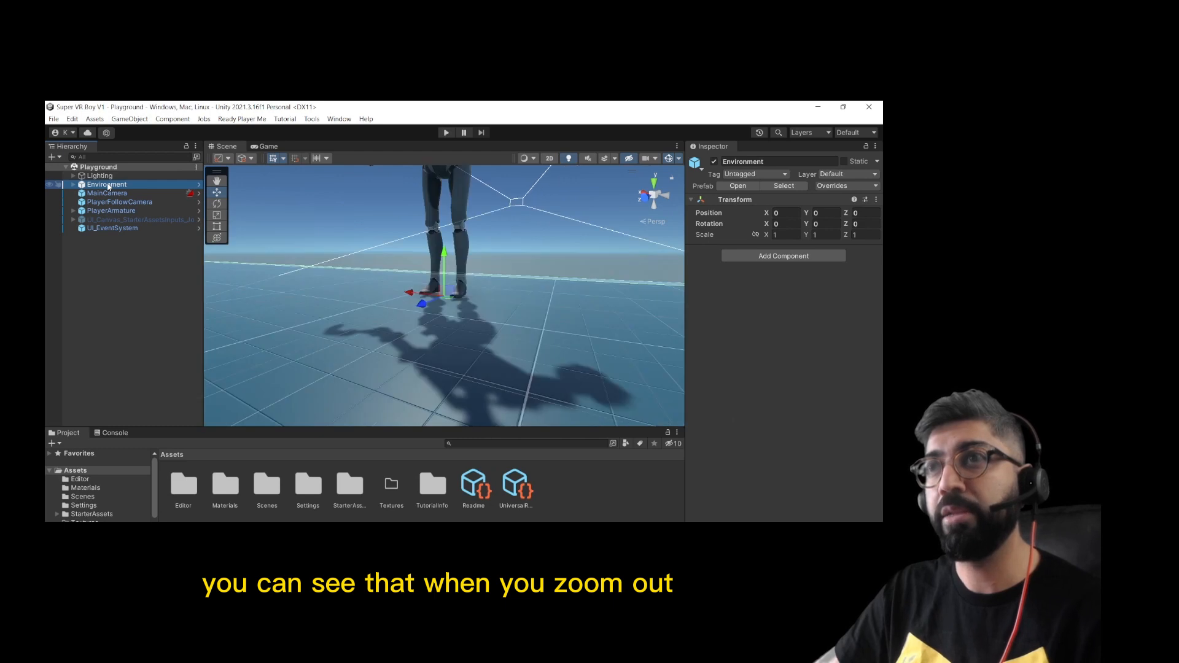
scroll(284, 265, "down", 5)
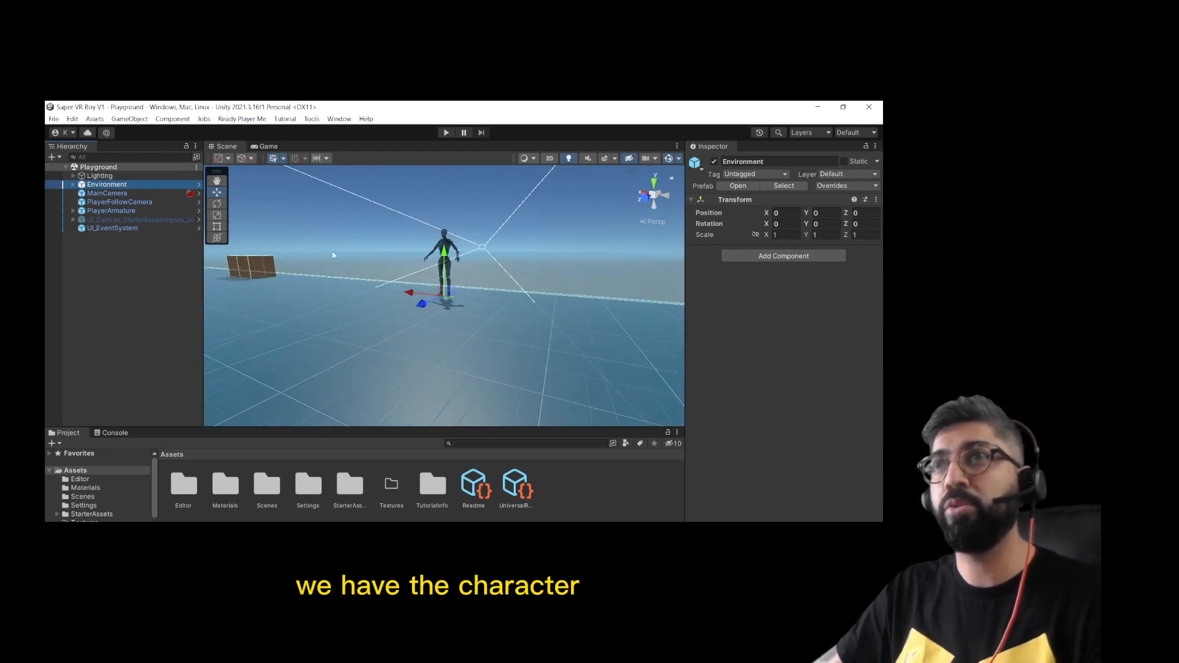
left_click_drag(584, 239, 111, 222, "alt")
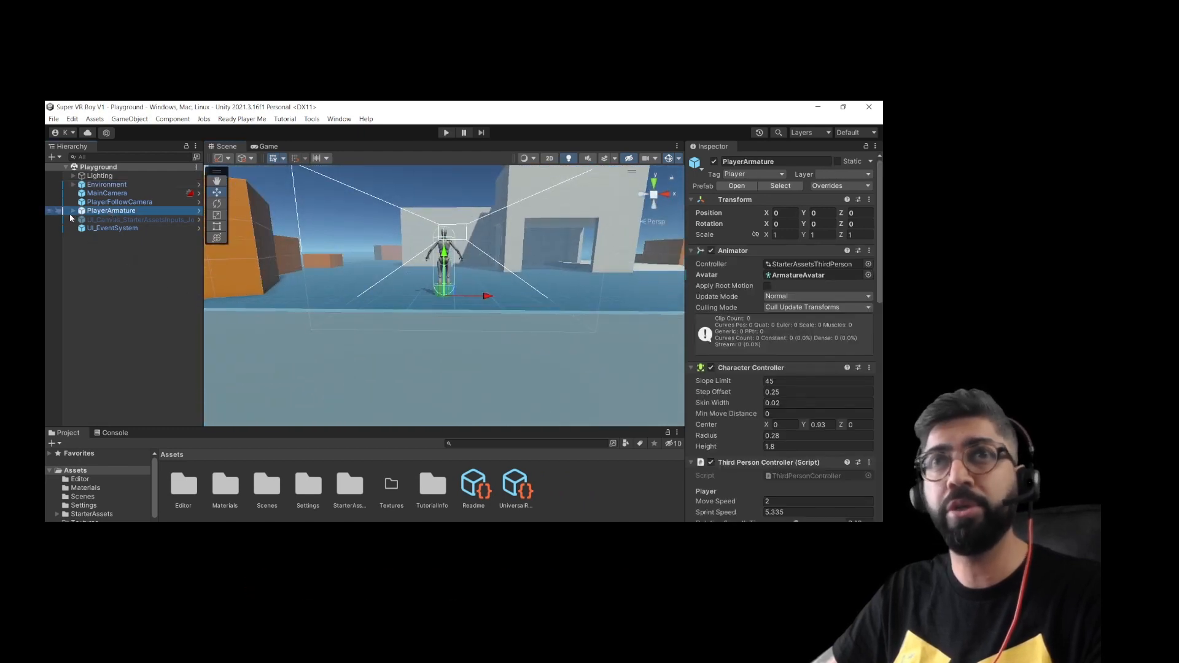
- Inspect the PlayerCameraRoot and Geometry objects inside PlayerArmature, and the MainCamera's Cinemachine settings
left_click(74, 211)
left_click(113, 219)
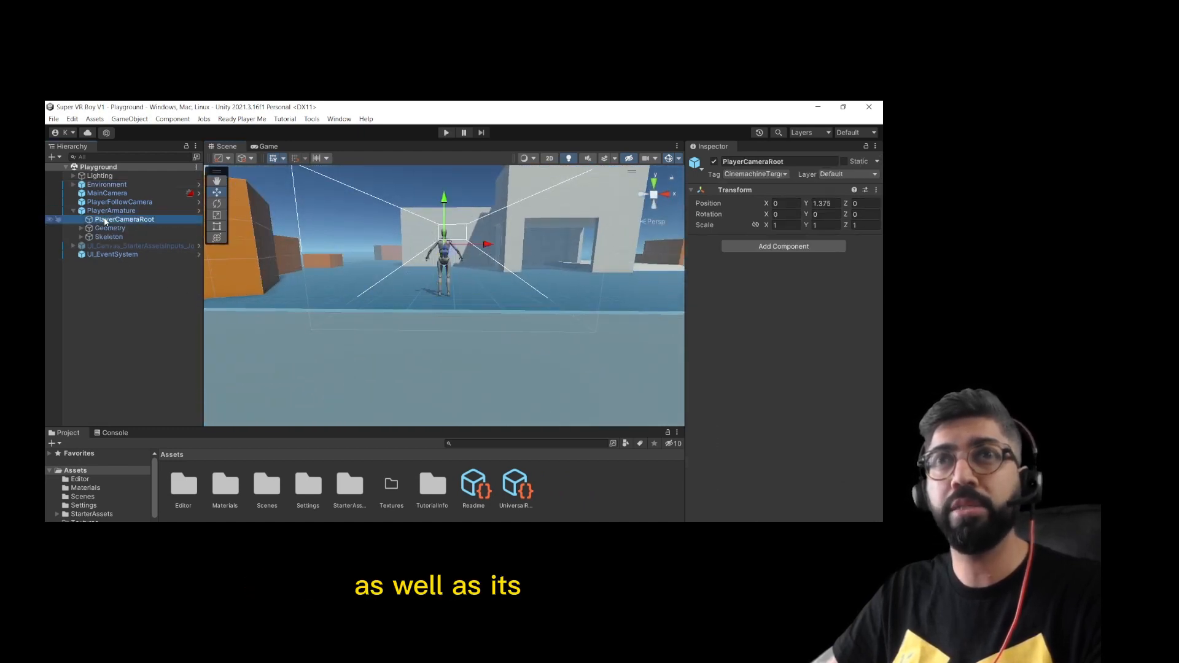
left_click(110, 228)
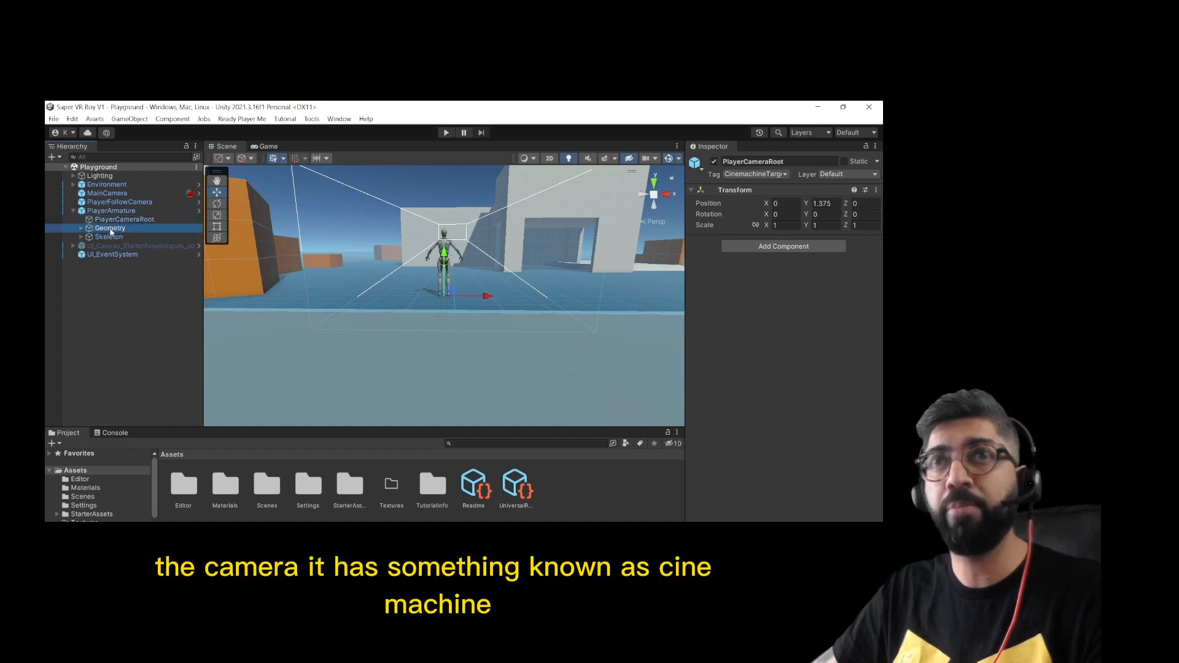
left_click(123, 194)
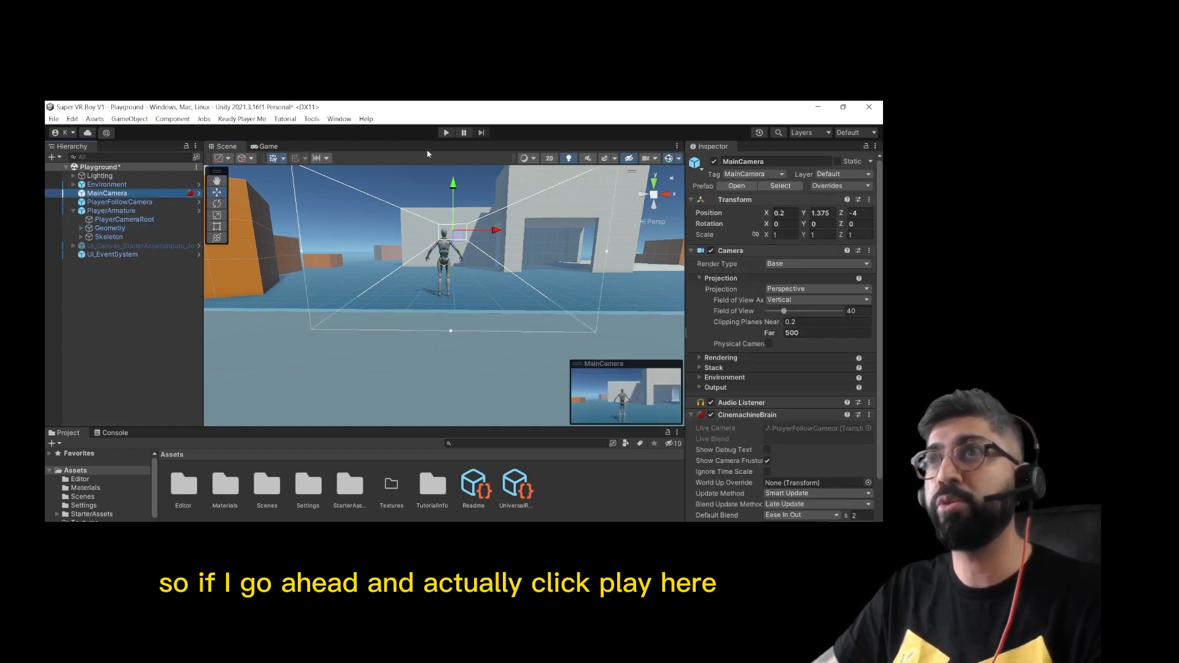
- Play the scene and test walking and running the default character across the playground to the stairs
left_click(445, 132)
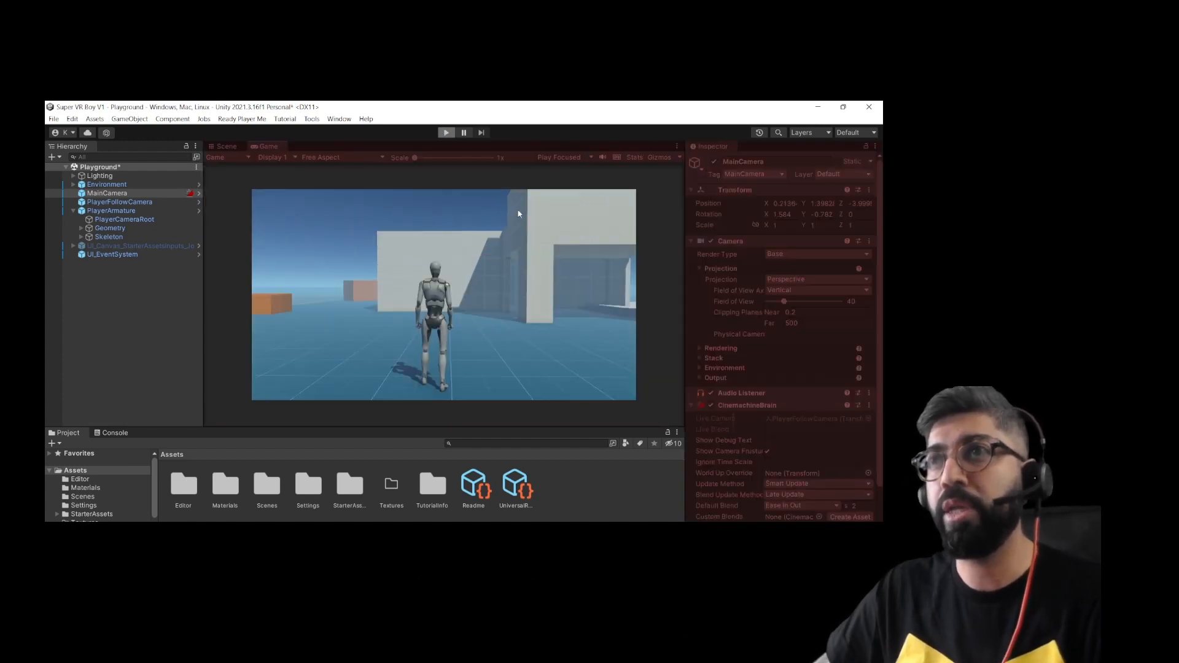
key("w")
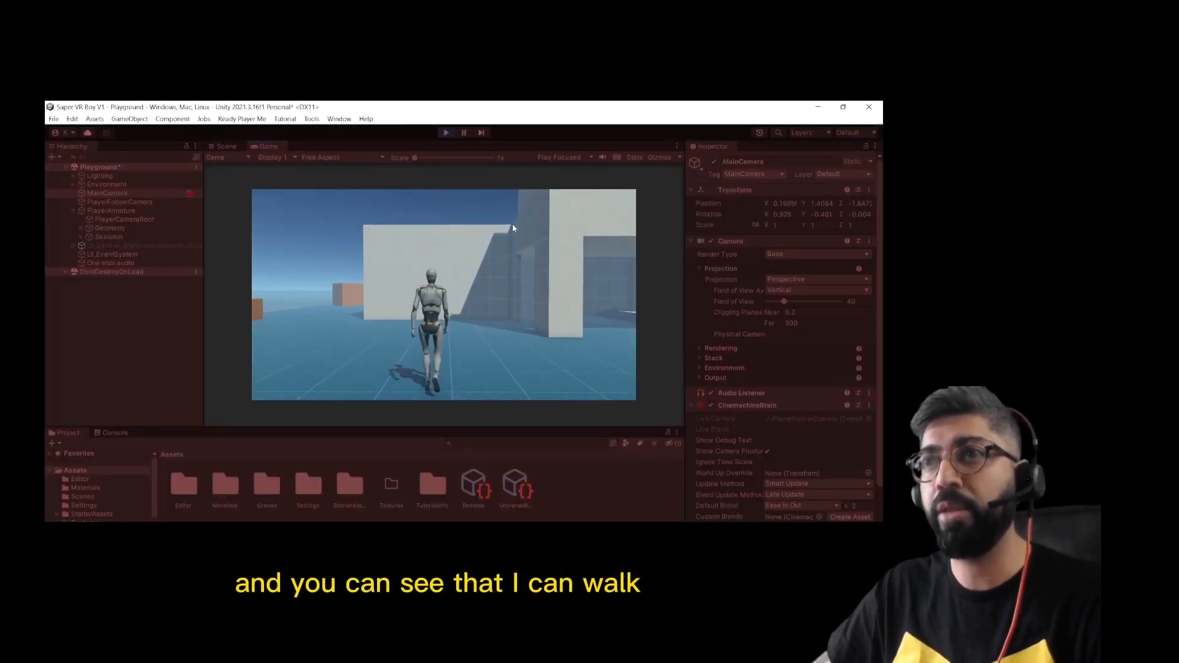
key("d")
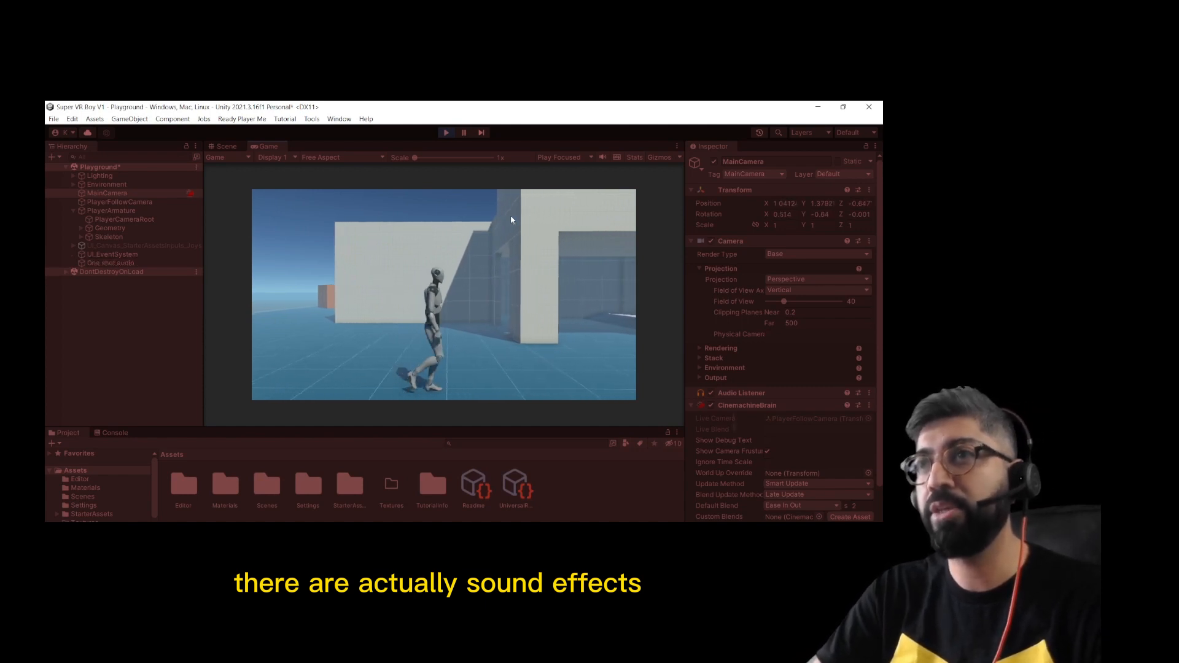
key("shift+d")
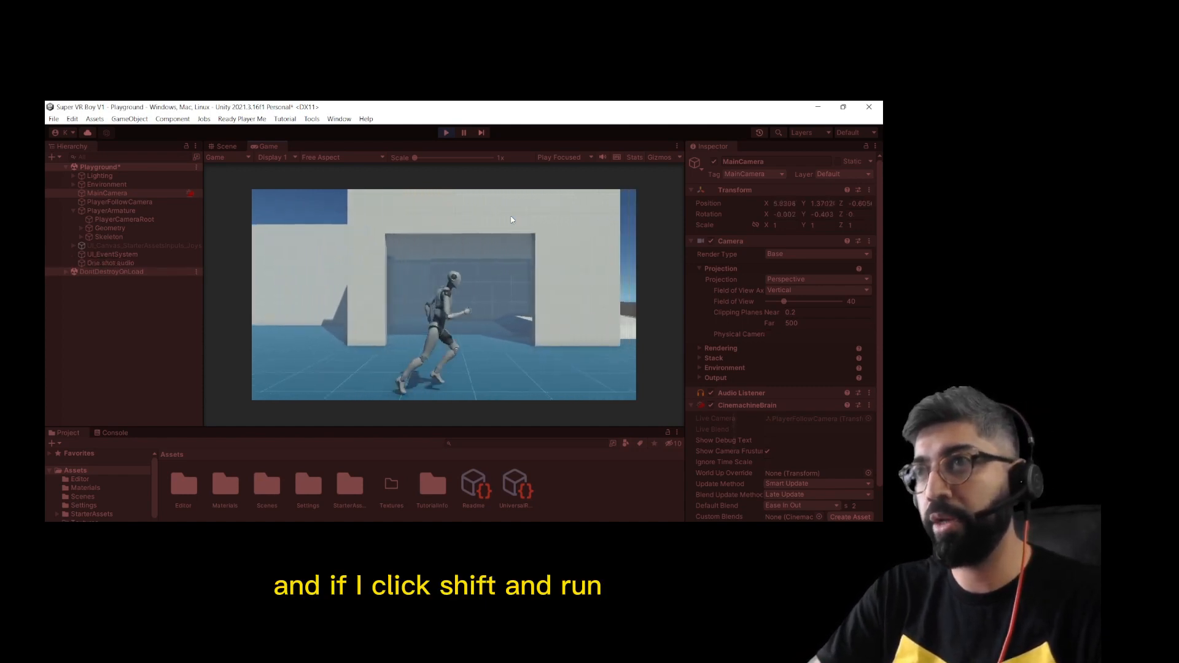
key("w")
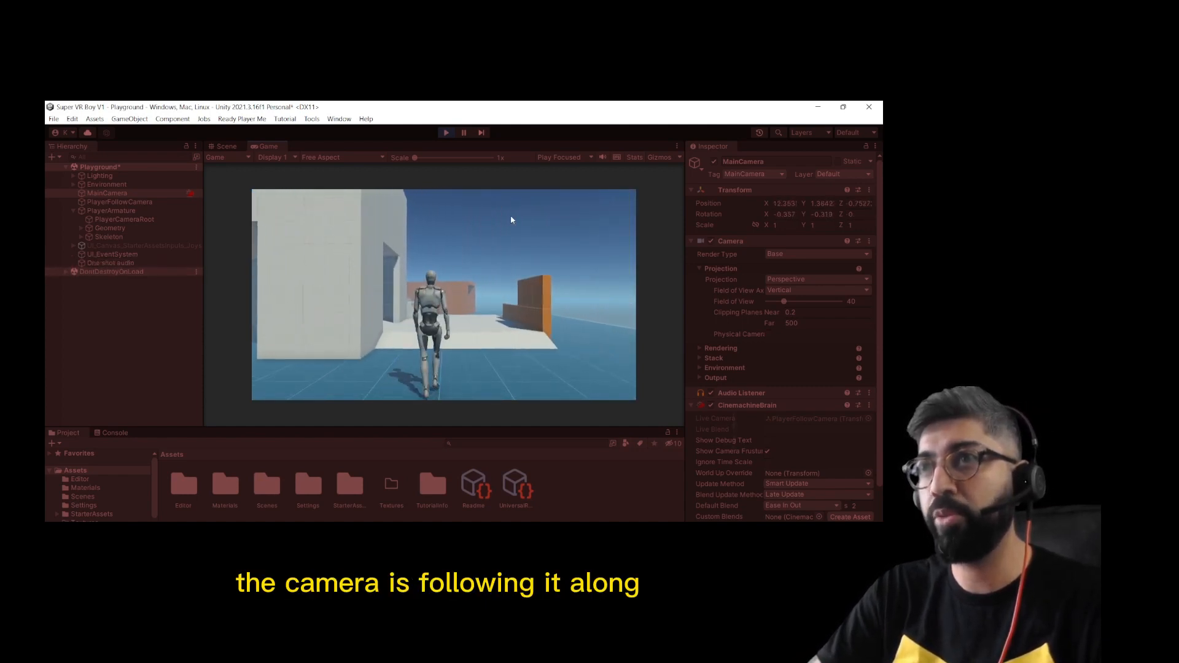
key("shift+w")
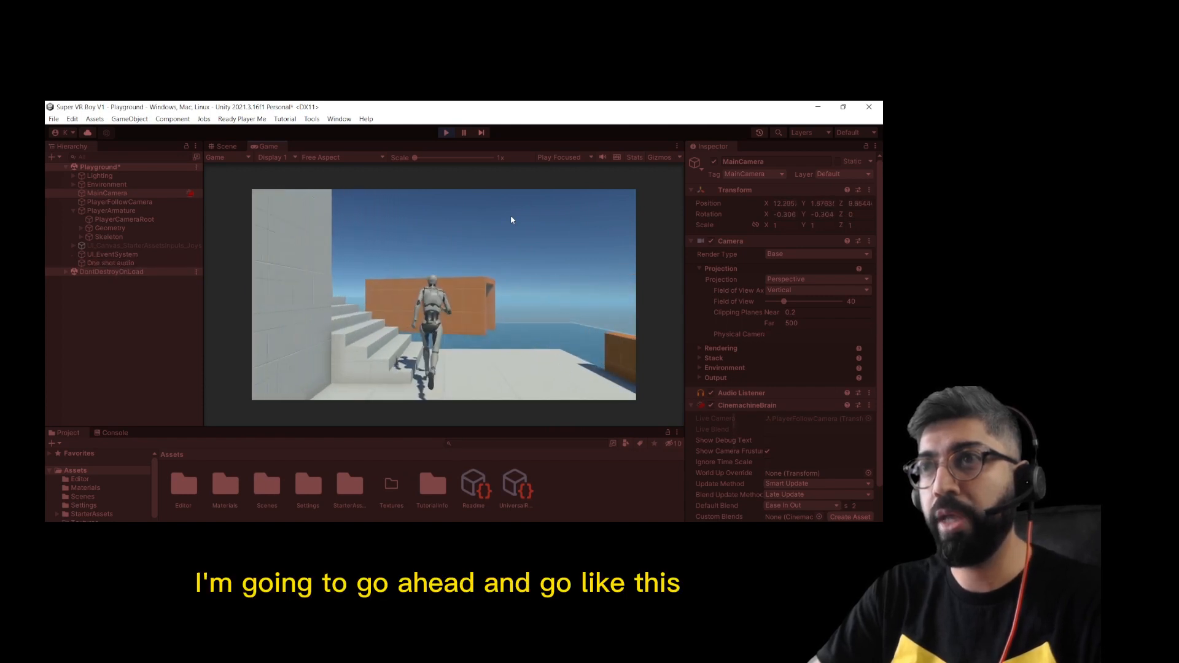
key("shift+a")
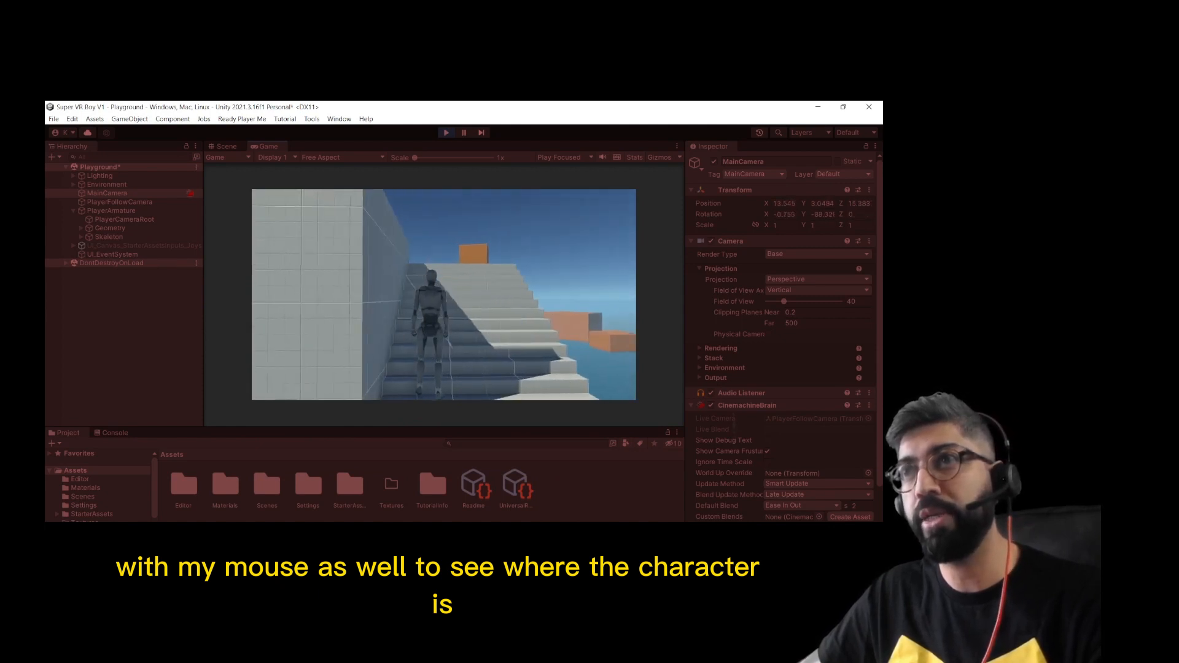
- Walk the character up the stairs, test its jump on the upper platform, and stop the playtest
key("w")
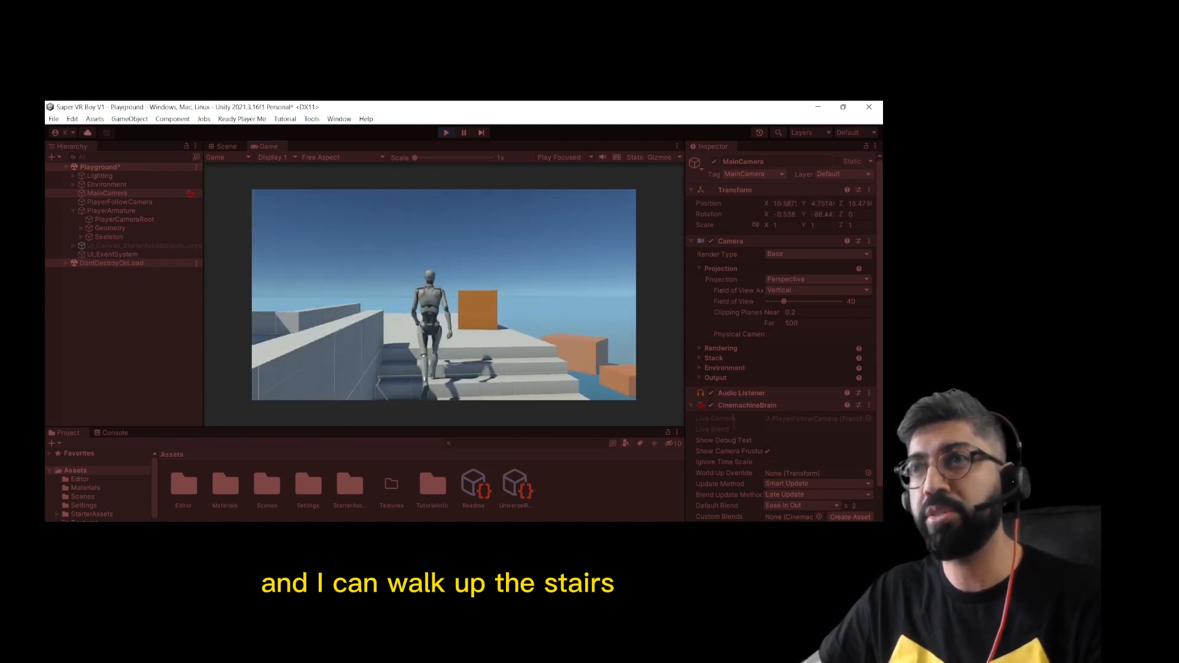
key("space")
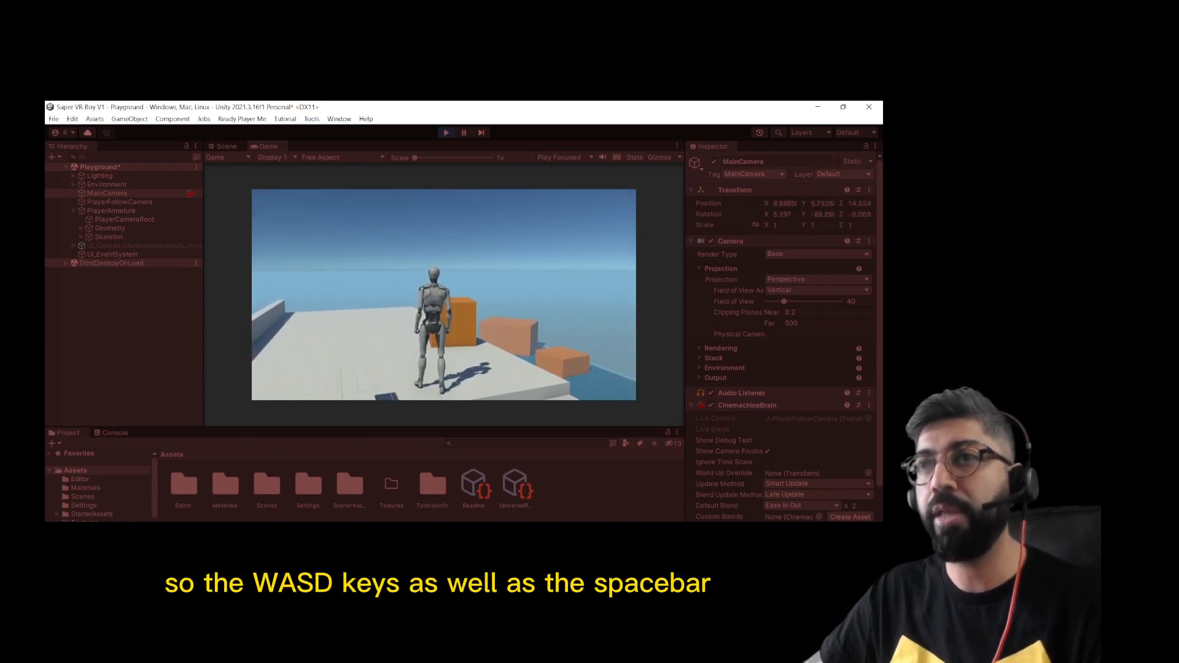
key("space")
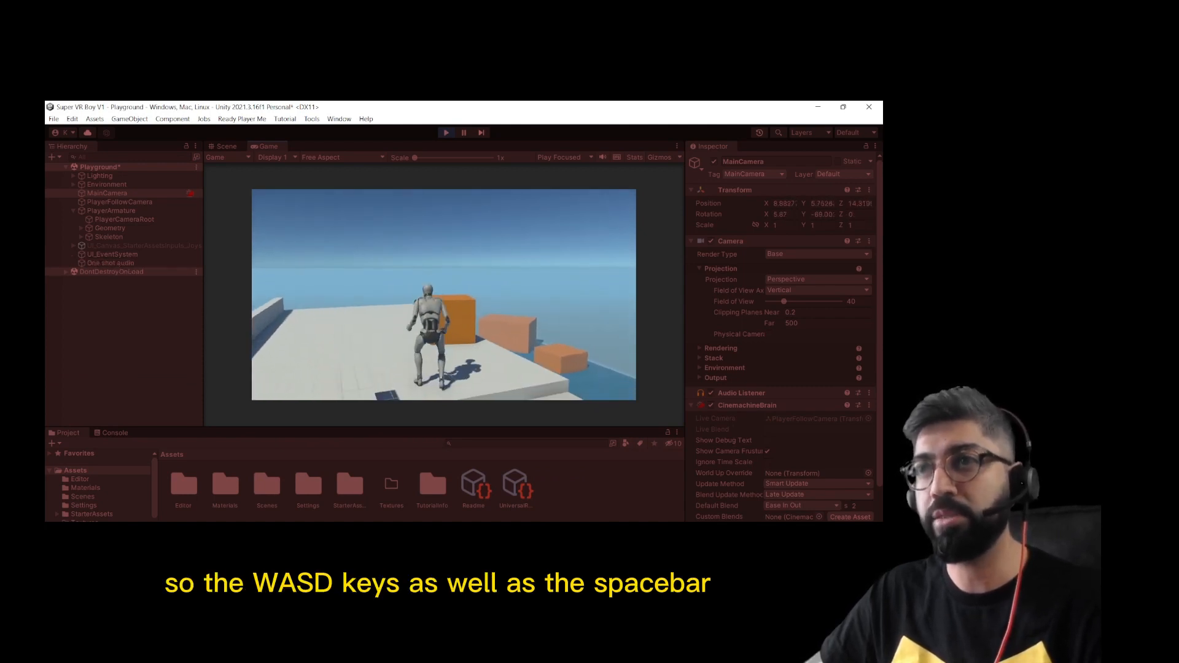
key("w")
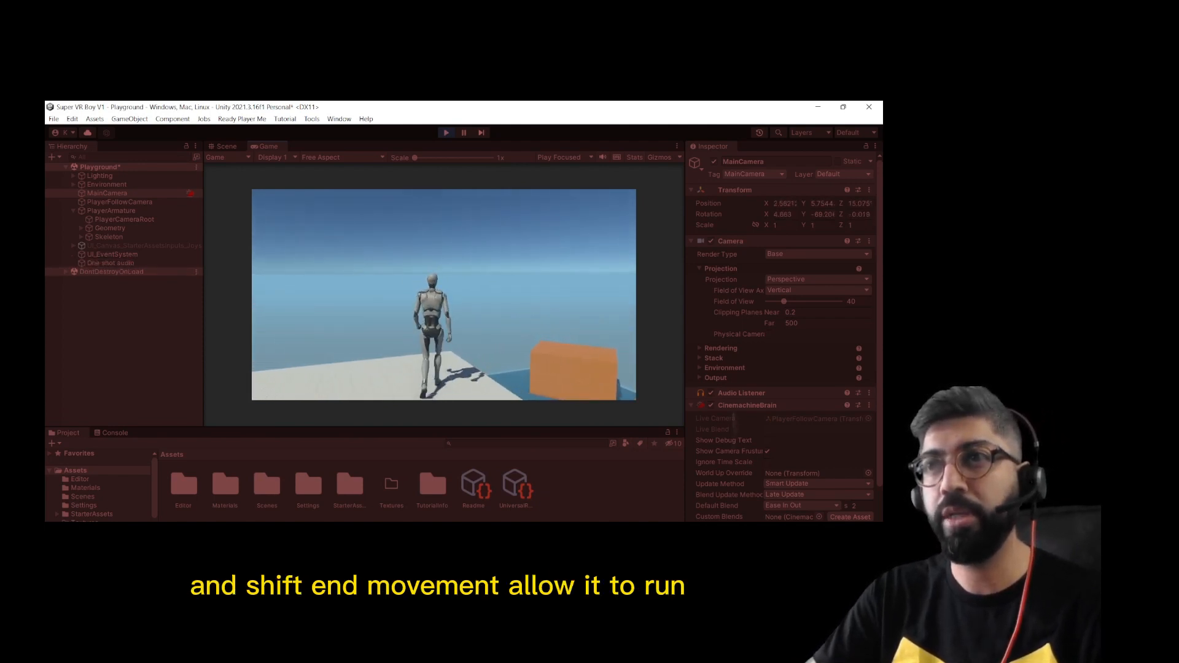
key("space")
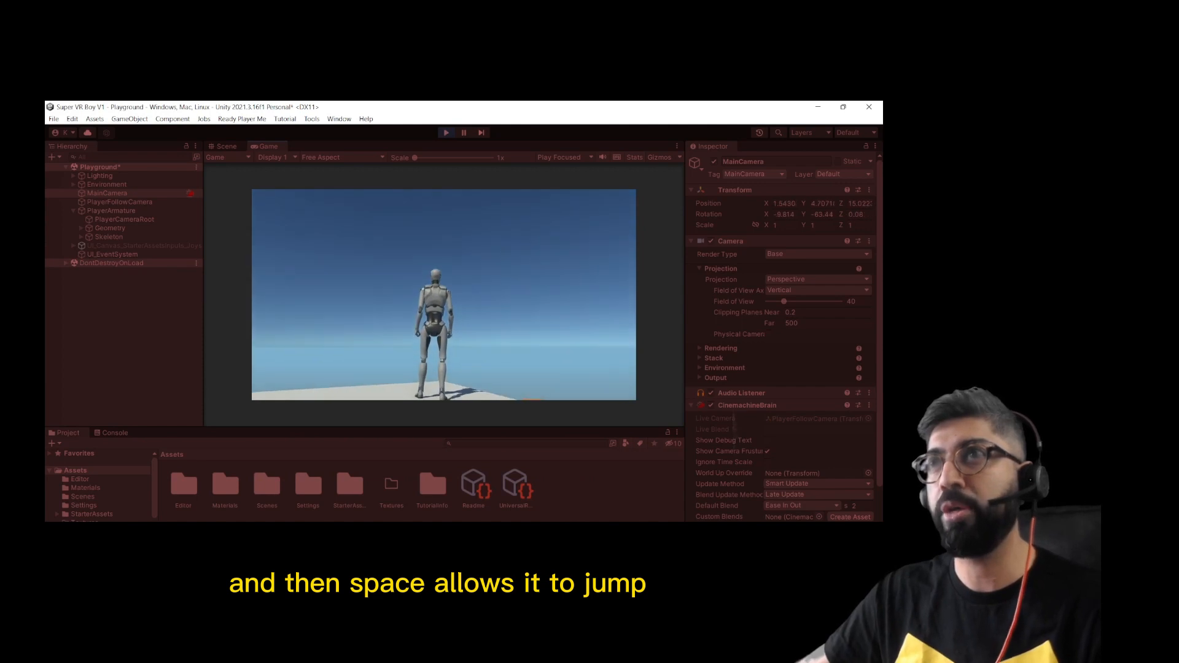
key("Escape")
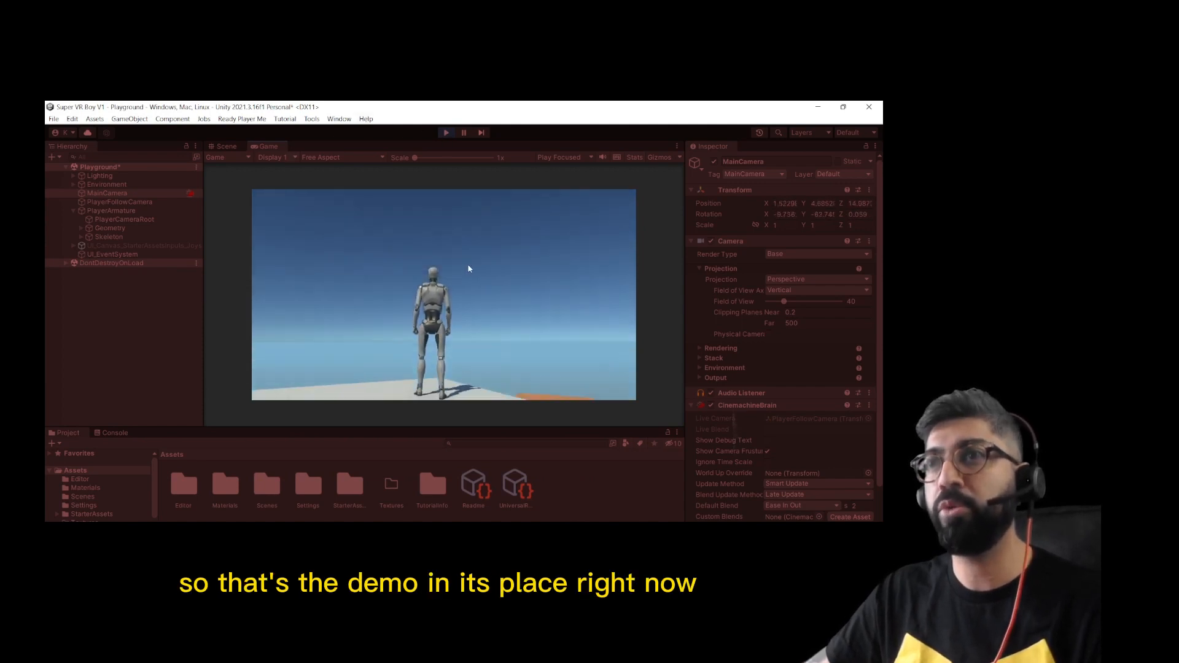
left_click(446, 132)
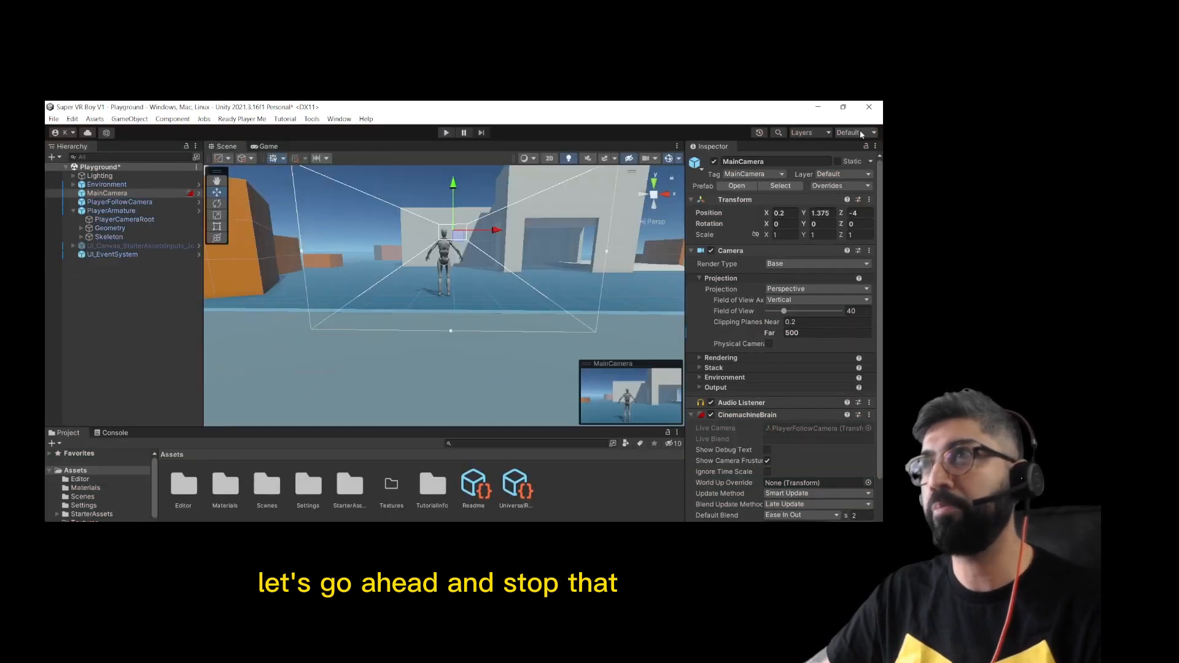
- Return to AccuRIG, apply the T-pose preview to the rigged character, and check the mesh from several angles
left_click(823, 109)
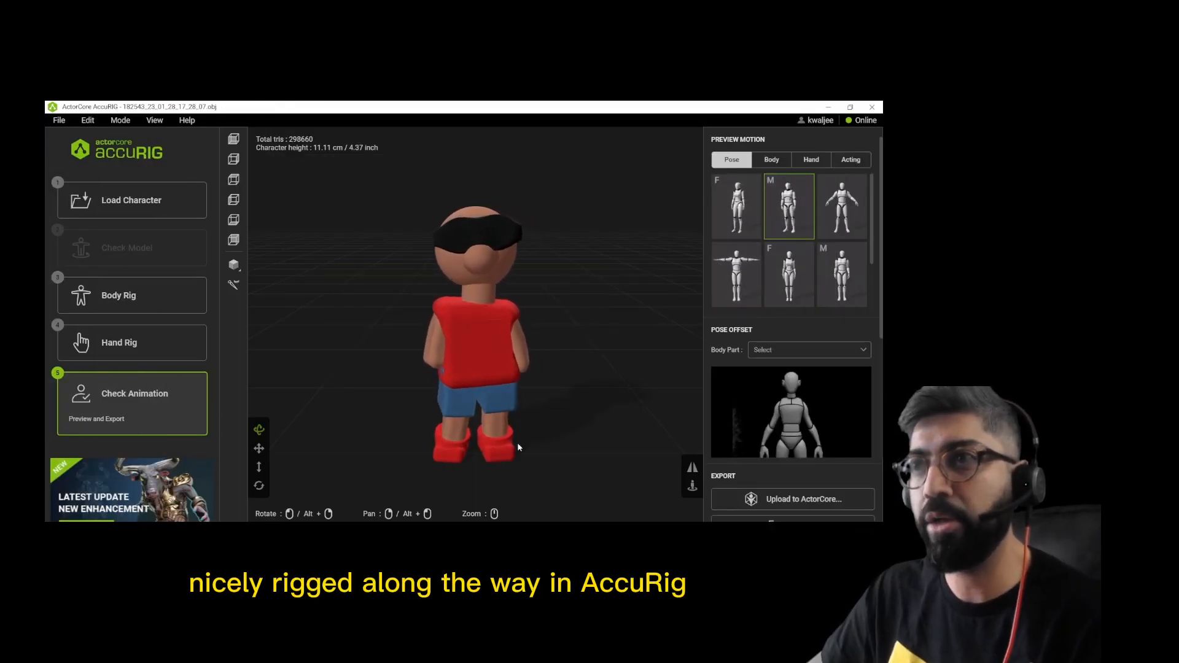
left_click(754, 280)
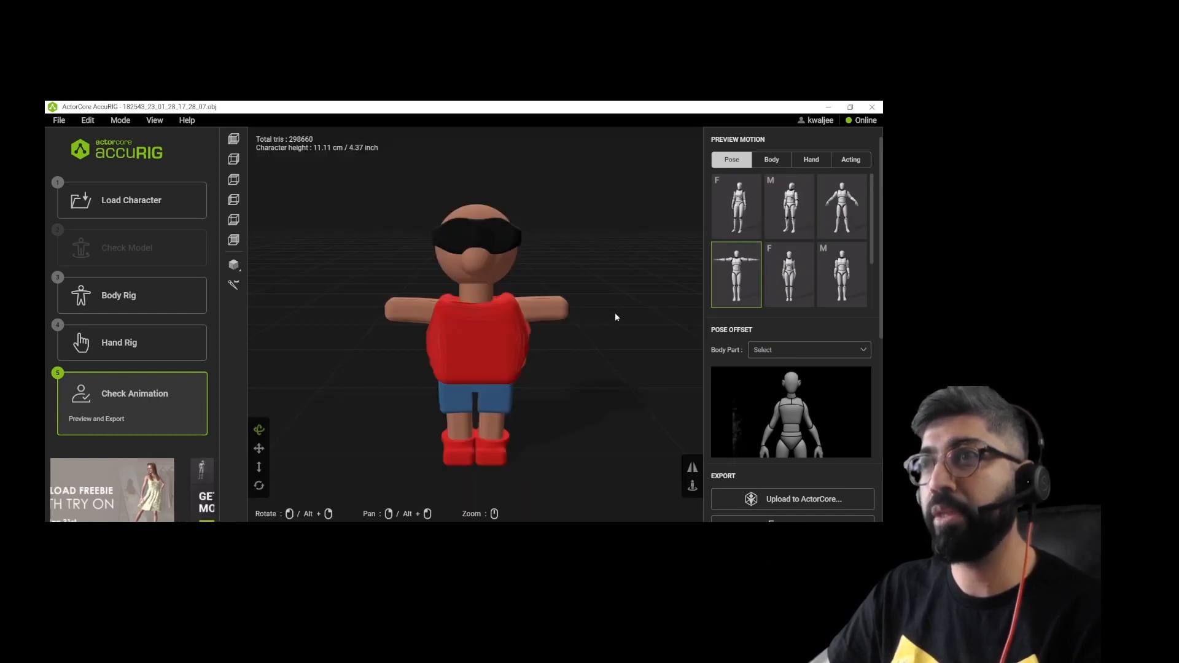
left_click_drag(614, 312, 600, 335)
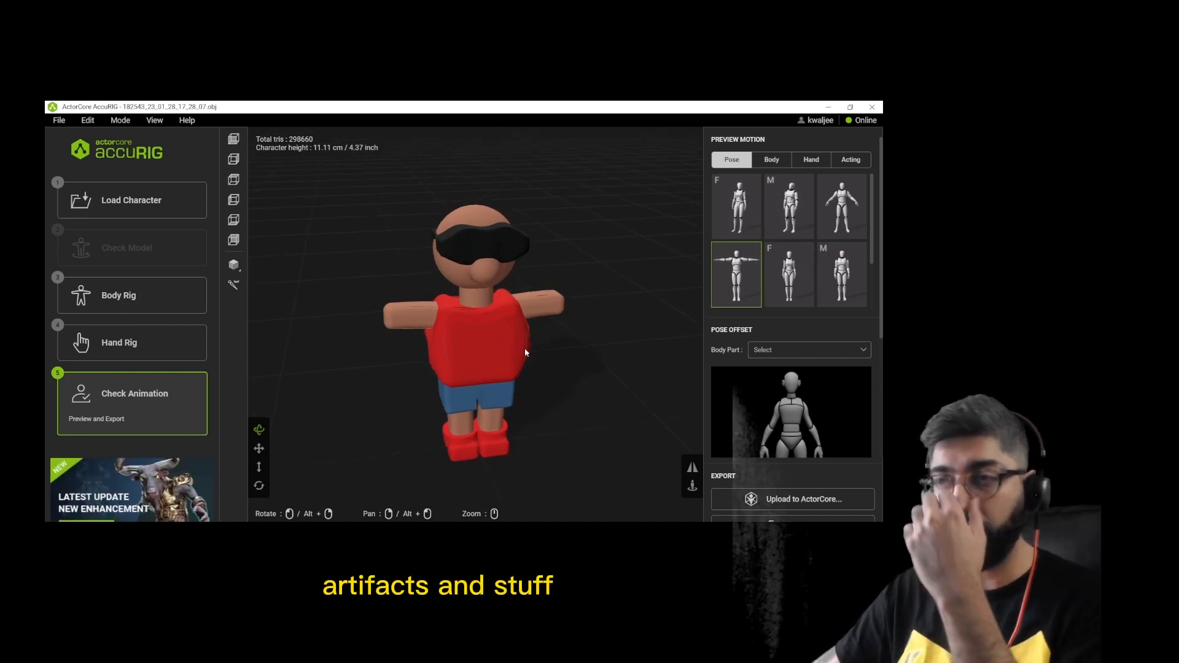
left_click_drag(577, 328, 542, 326)
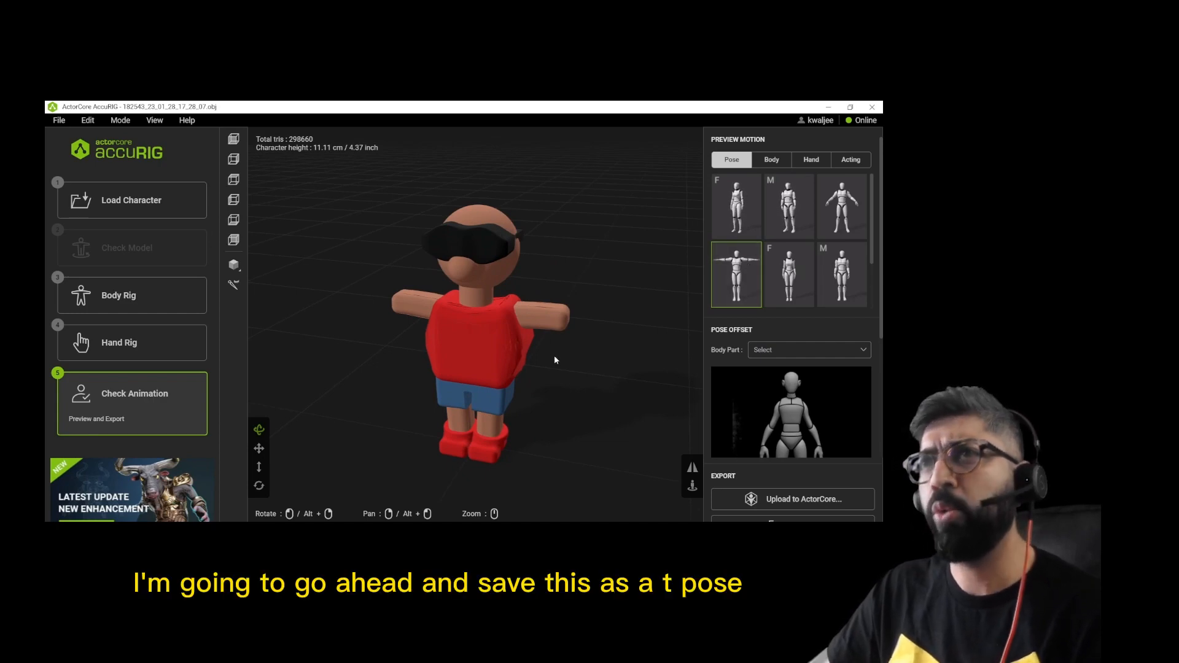
- Start an FBX export of the rigged character with Unity as the target application
left_click(59, 121)
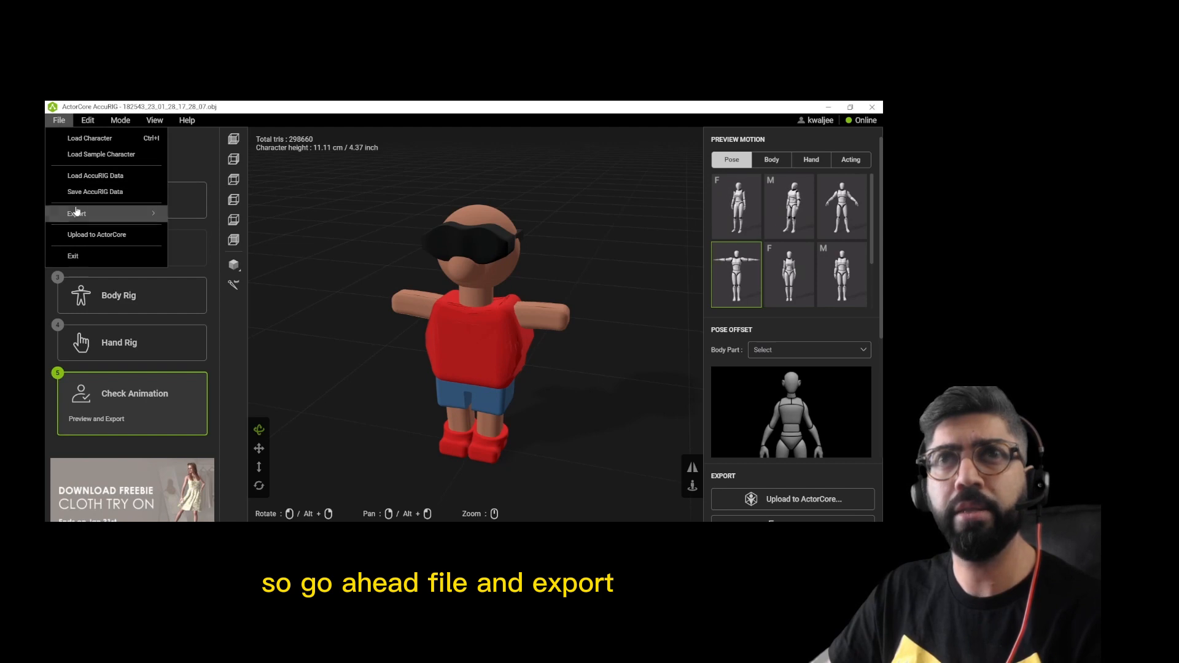
mouse_move(78, 215)
left_click(184, 218)
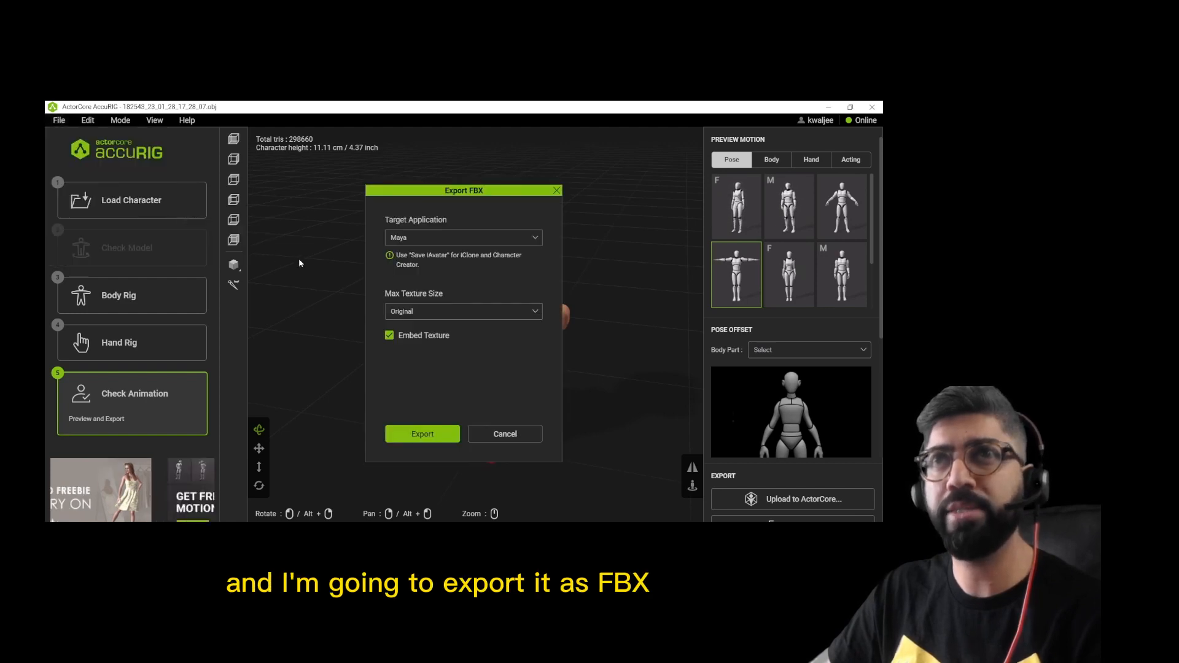
left_click(408, 240)
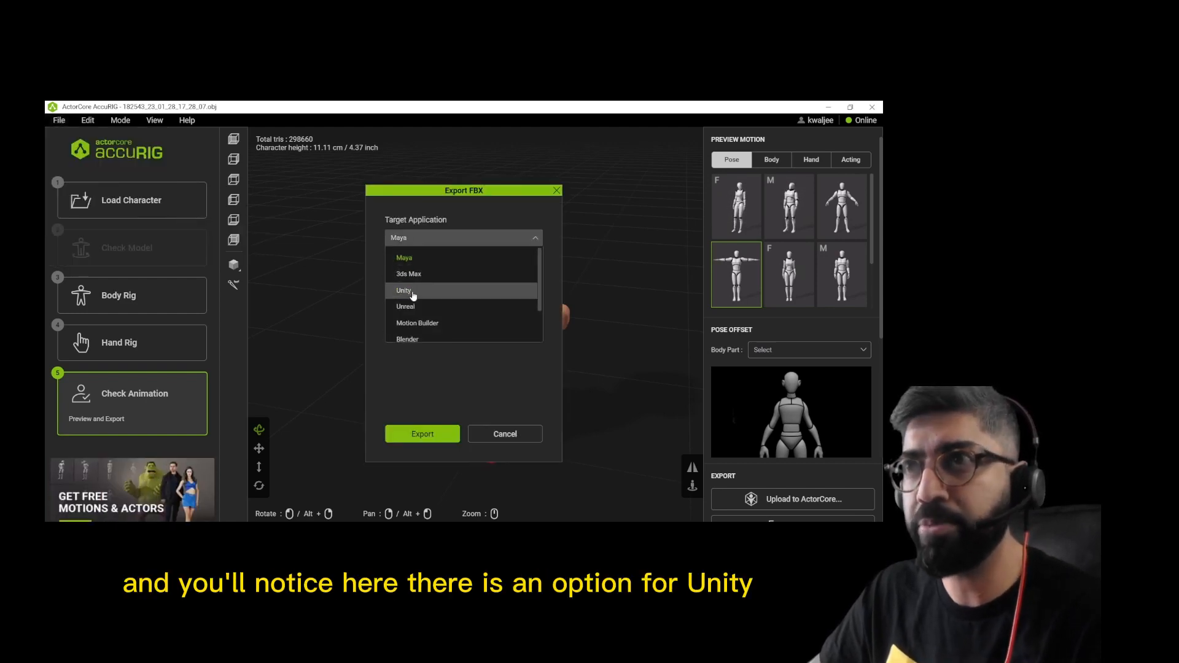
left_click(410, 290)
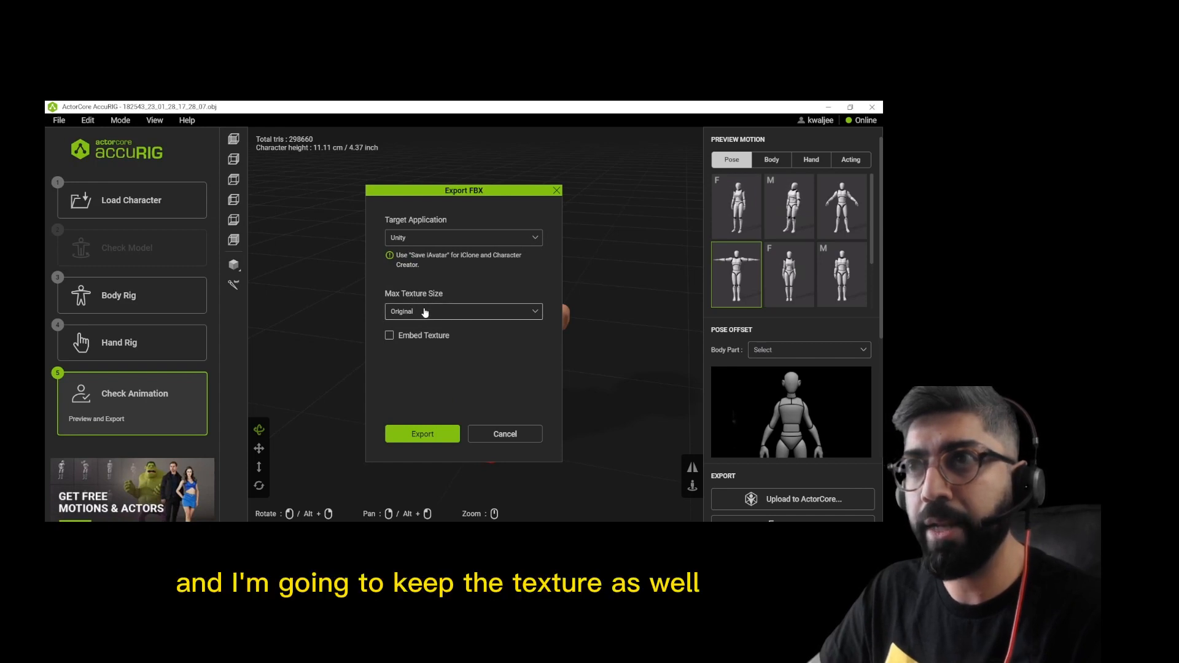
left_click(451, 439)
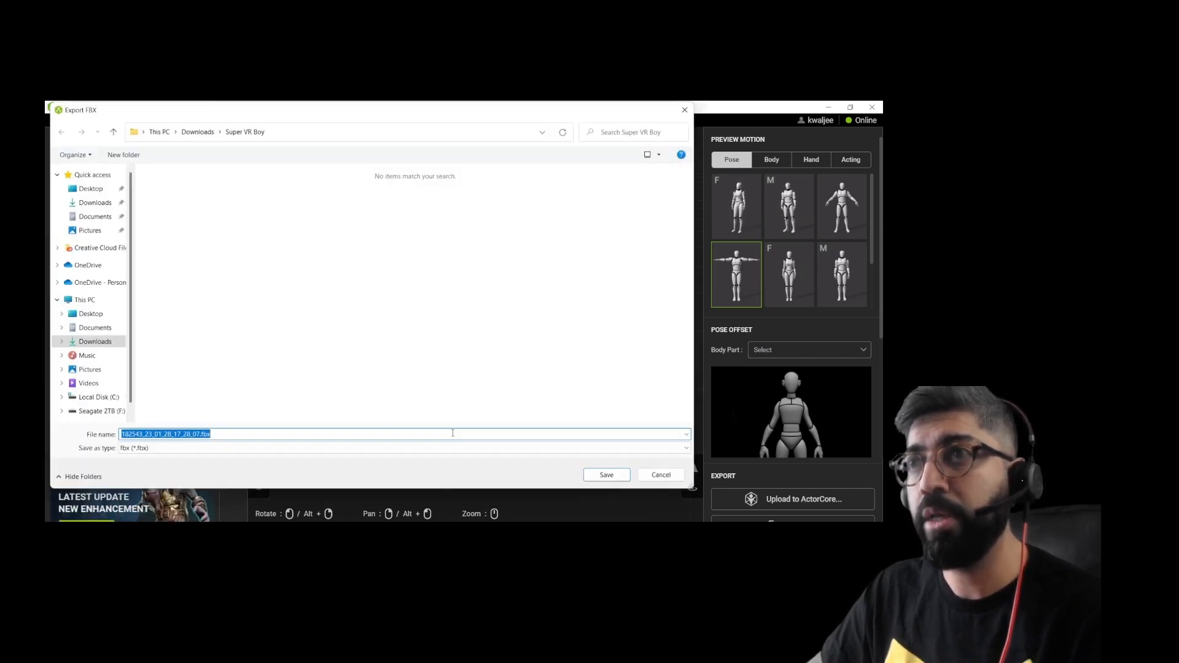
- Create a Super VR Boy Rigged folder in Downloads and save the exported FBX inside it
left_click(211, 133)
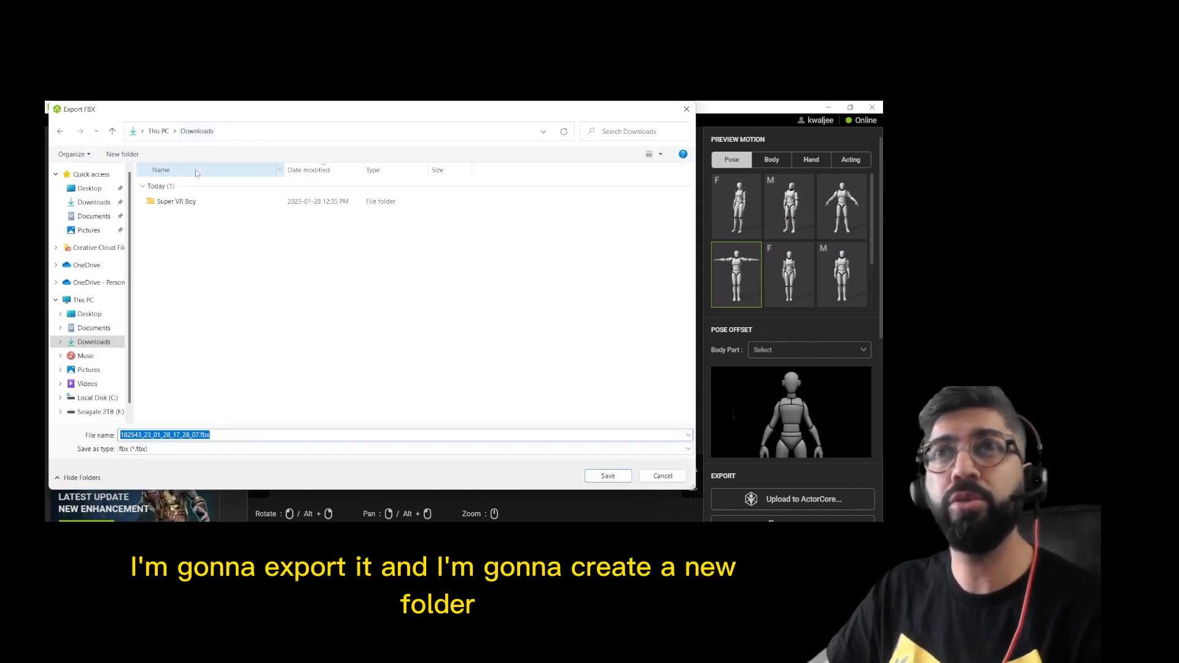
left_click(110, 154)
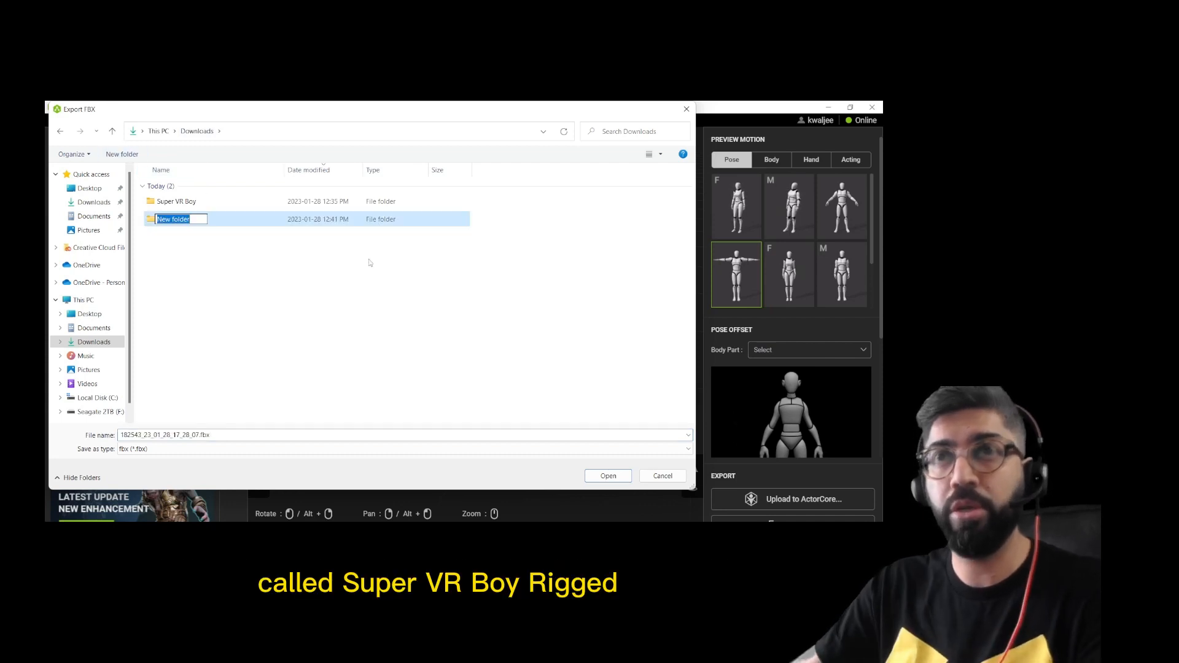
type("Super VR")
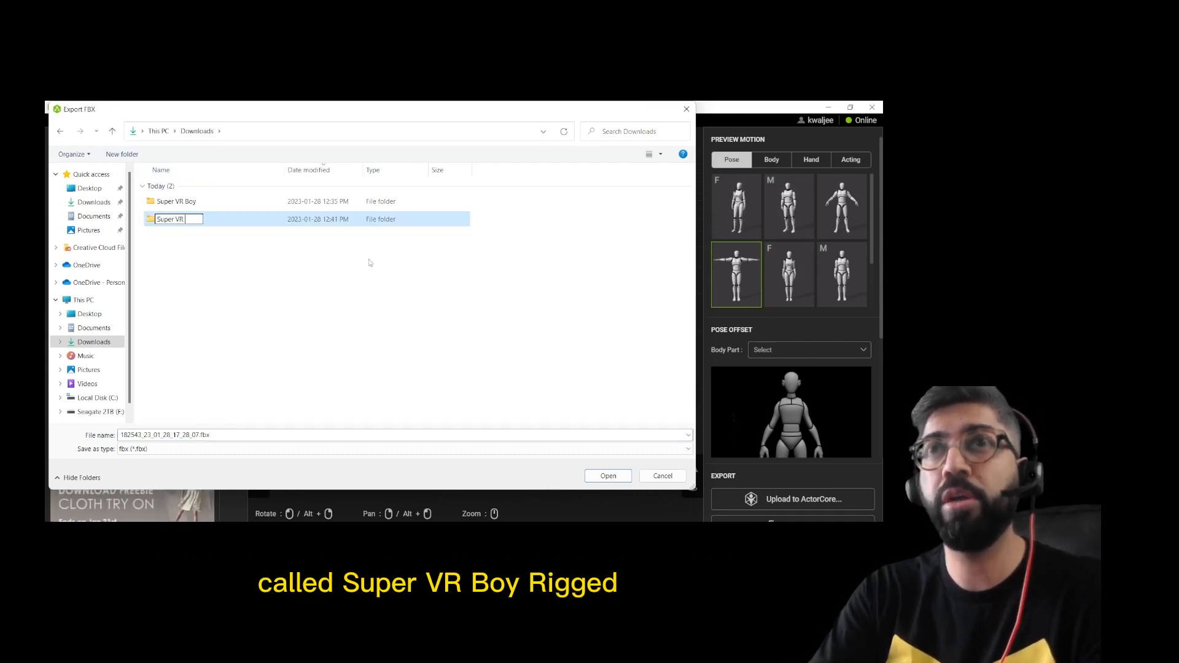
type(" Boy Rigged")
key("Return")
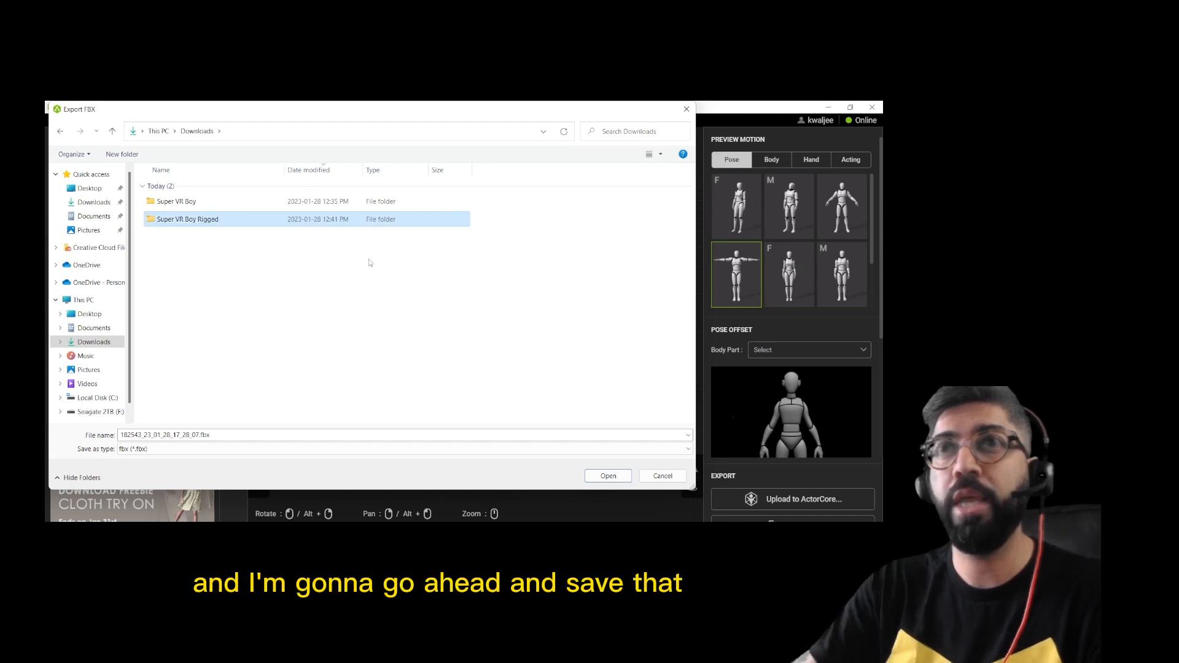
double_click(245, 222)
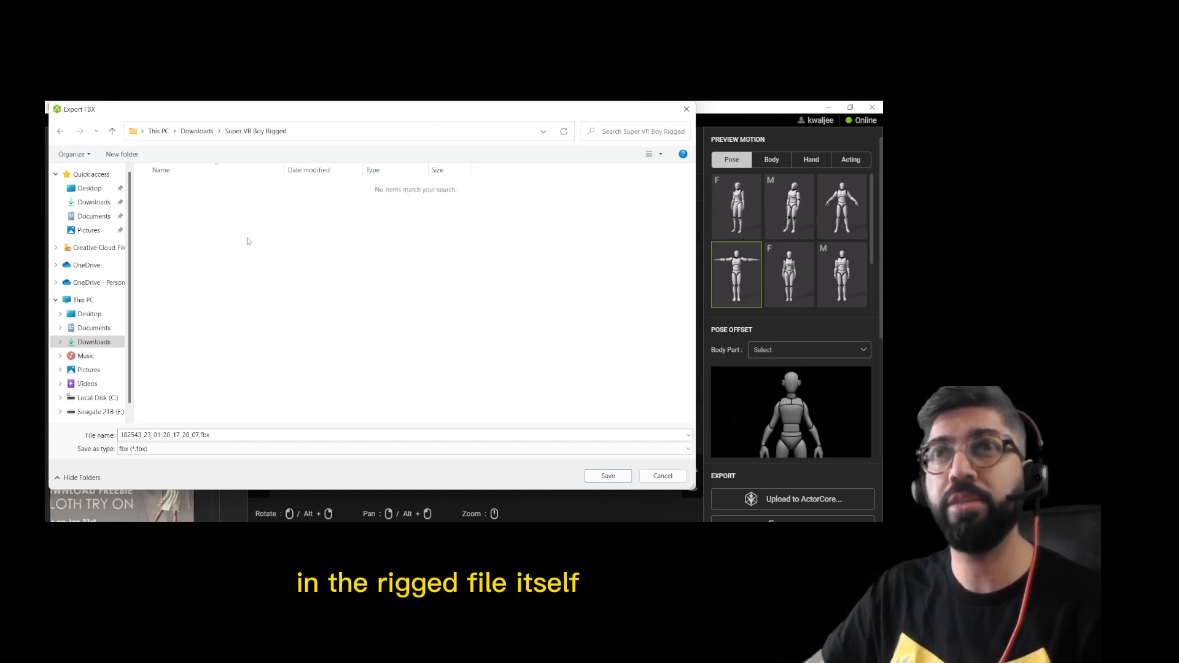
left_click(616, 474)
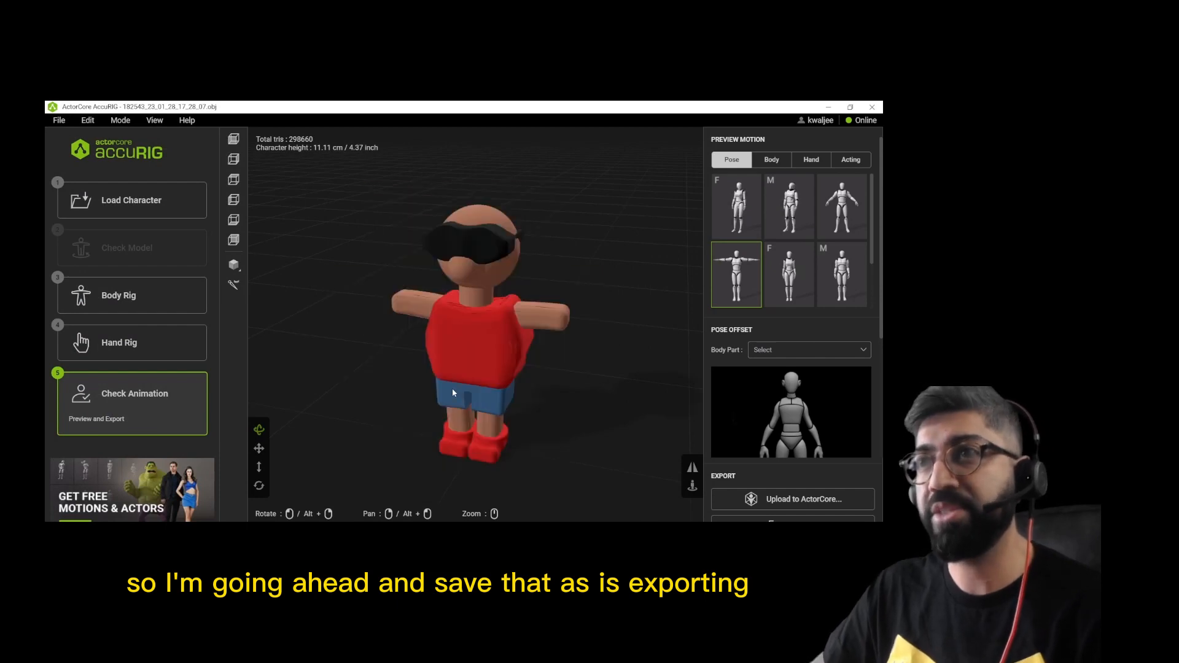
- Switch to Unity, enlarge the Project area, and browse the exported files in the Super VR Boy Rigged folder in File Explorer
left_click(500, 560)
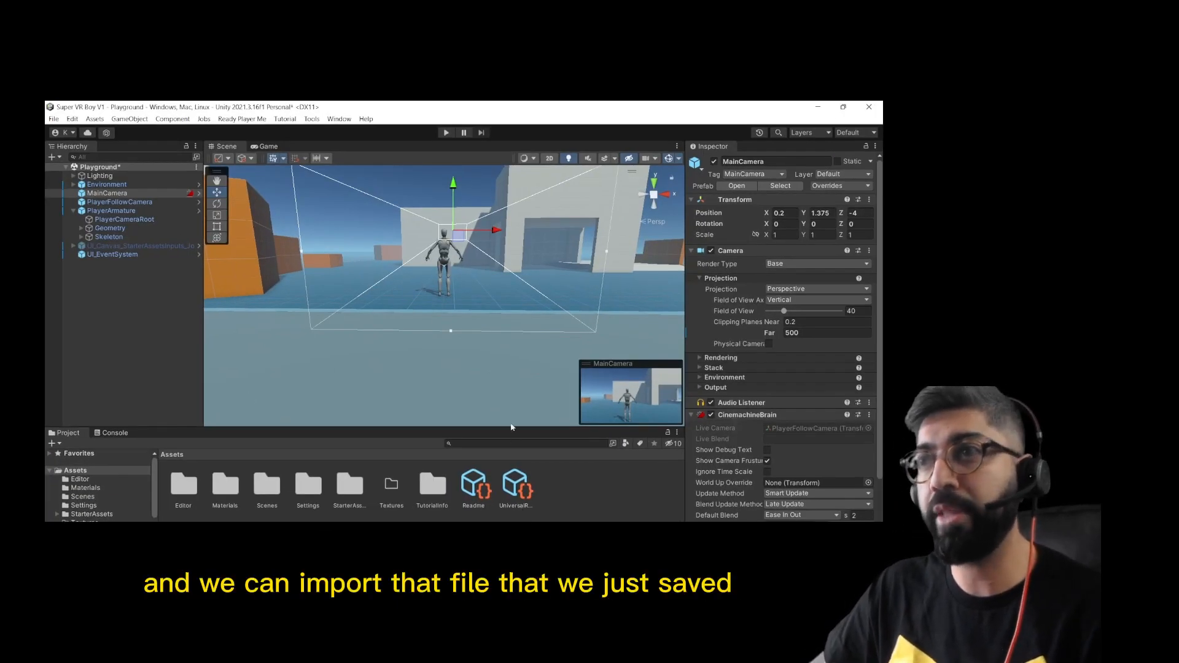
left_click_drag(509, 429, 522, 364)
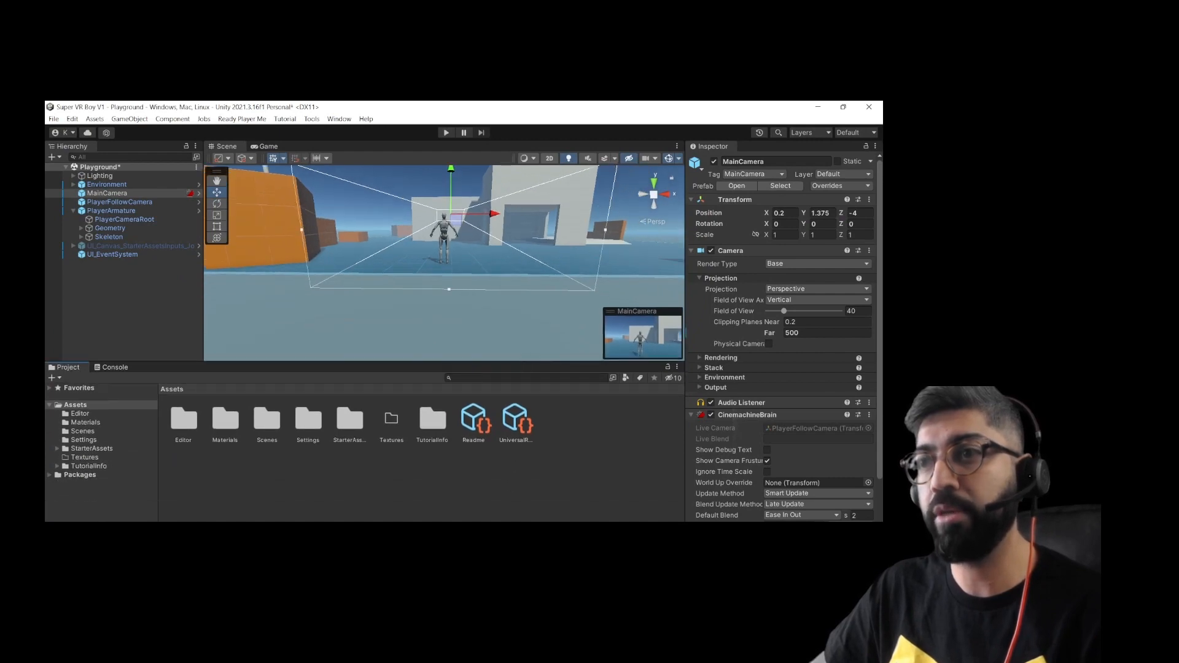
left_click(454, 560)
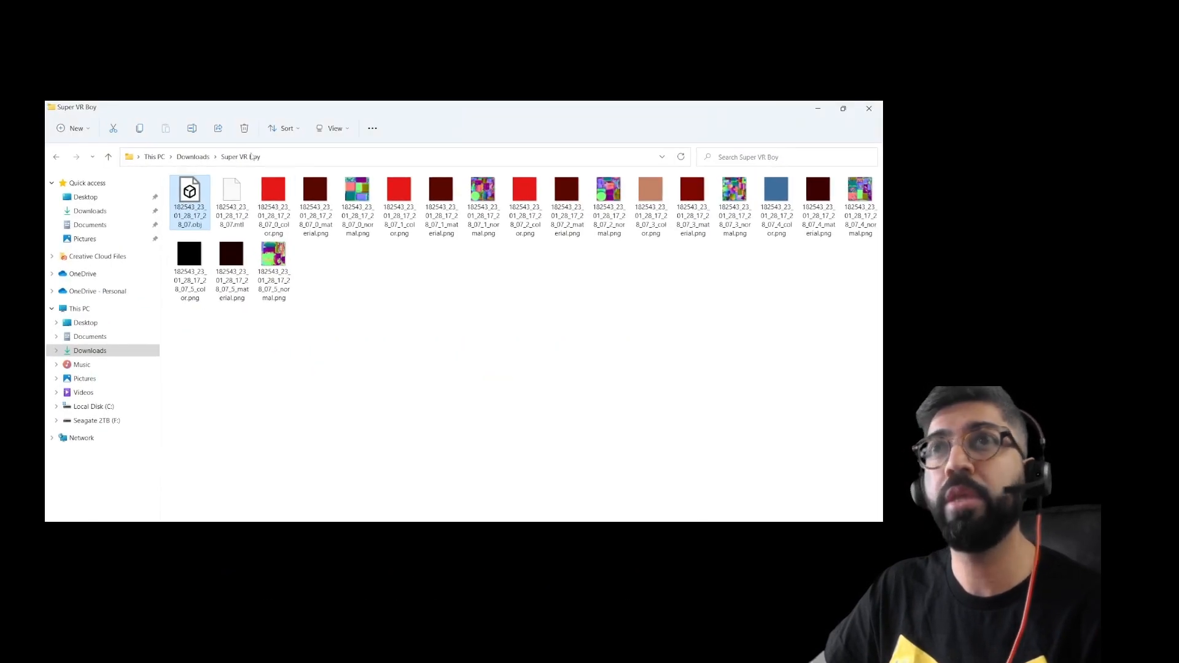
left_click(193, 158)
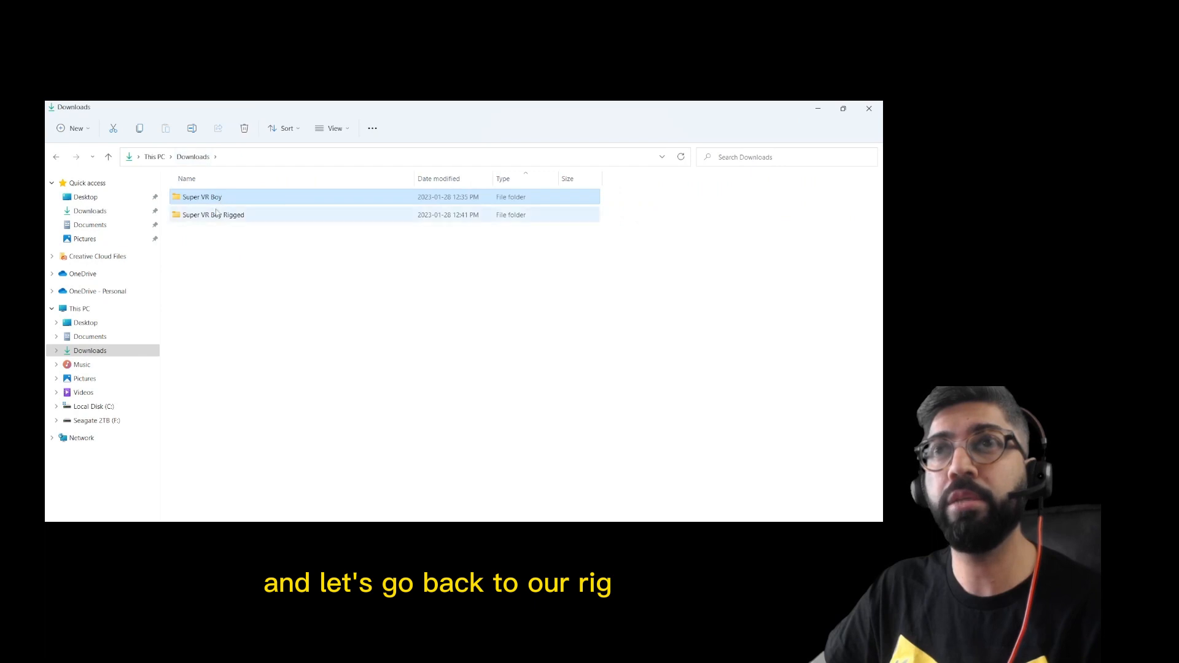
double_click(202, 215)
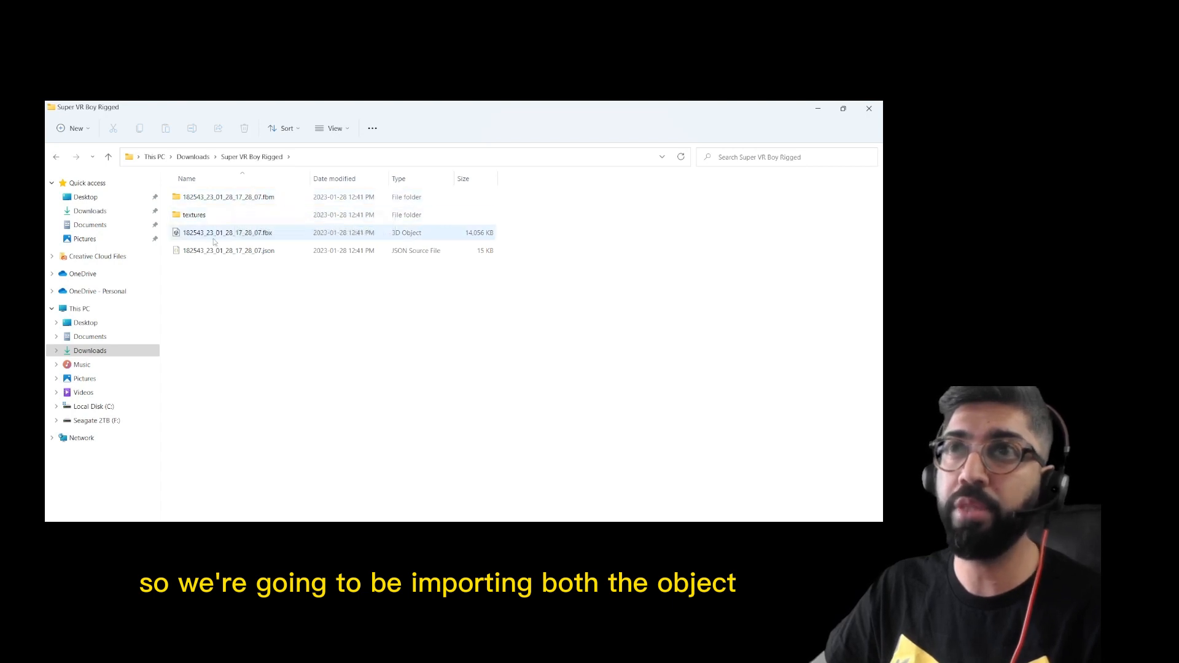
double_click(252, 198)
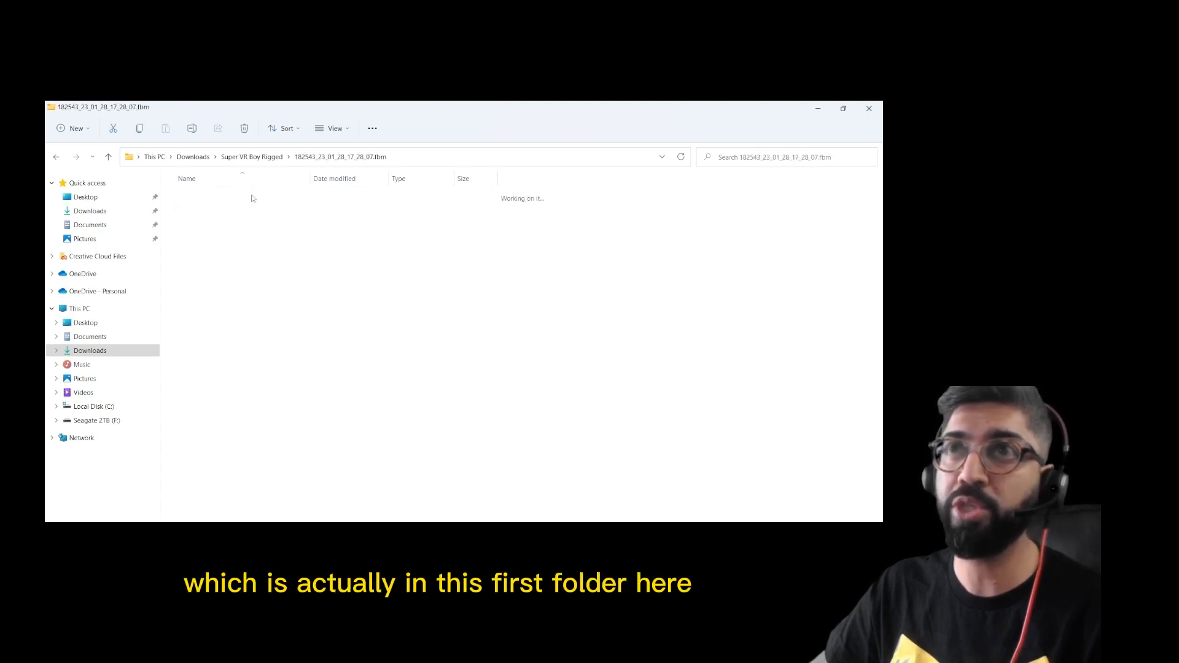
left_click(250, 157)
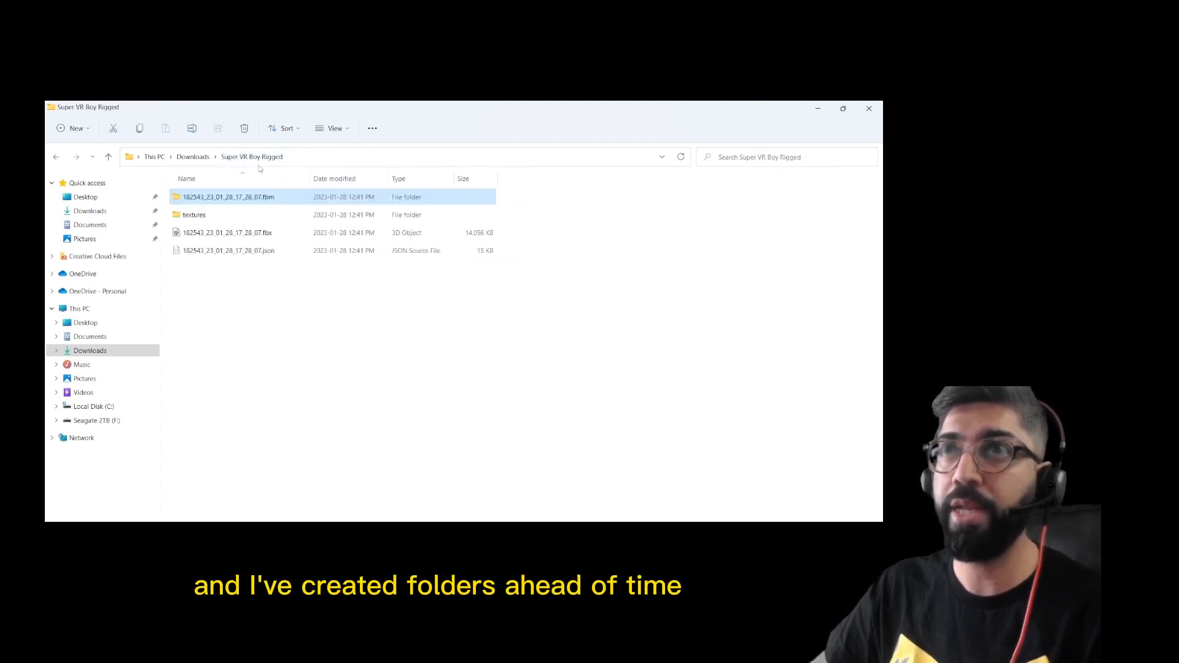
- Import 182543_23_01_28_17_28_07.fbx from the rigged folder into Unity's Assets folder and move the file window aside
left_click(249, 236)
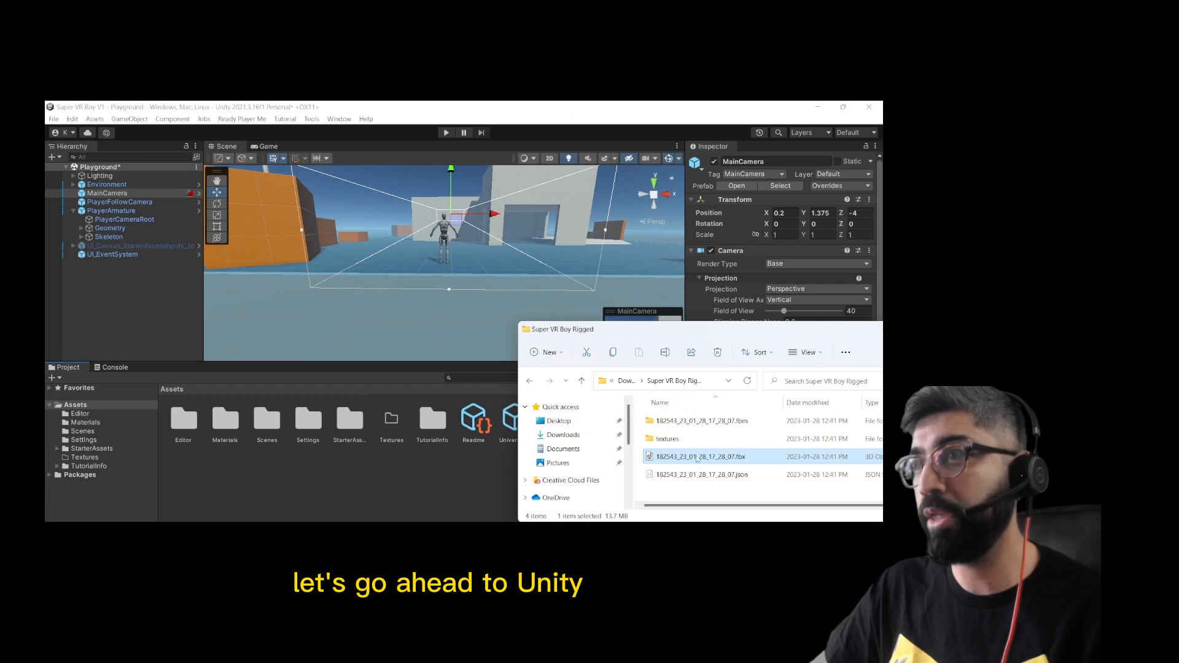
left_click_drag(697, 459, 373, 472)
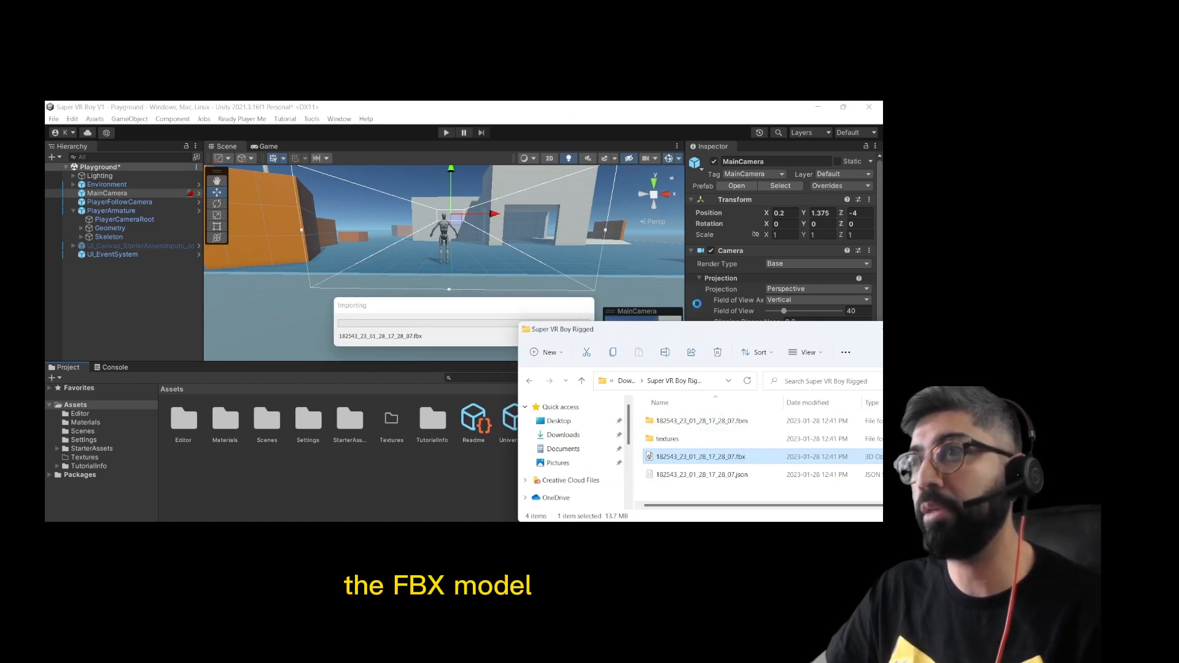
left_click_drag(705, 331, 125, 399)
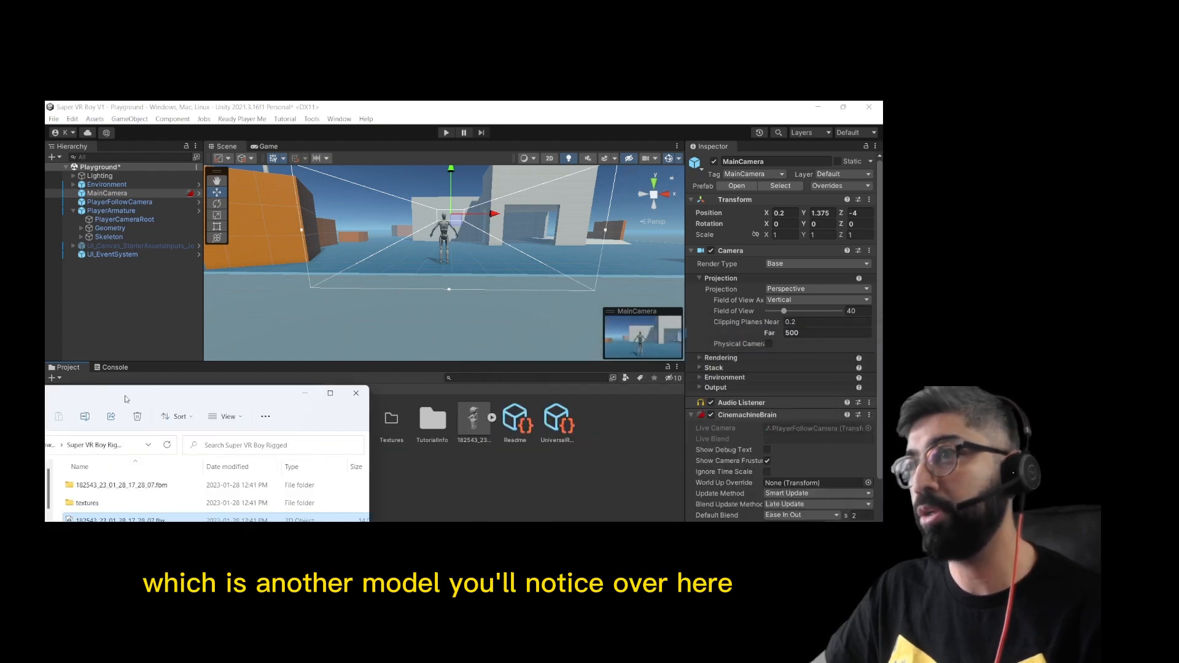
- Select the imported model, enlarge its preview, and rotate it to view the character from the front
left_click(469, 430)
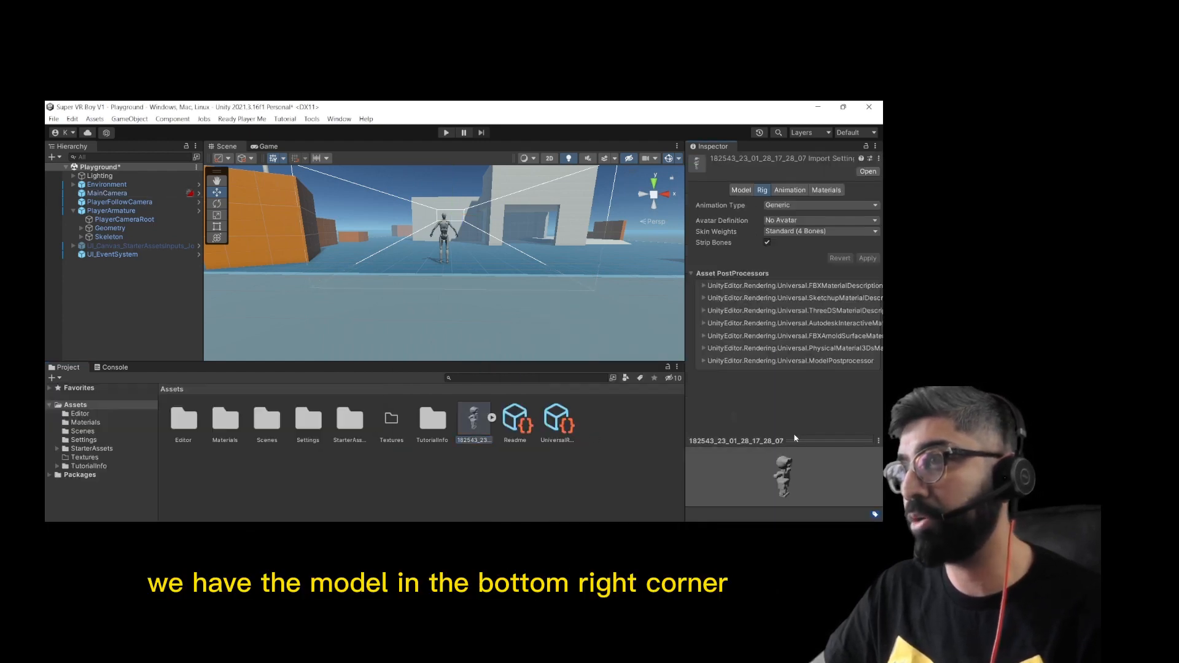
left_click_drag(793, 438, 793, 401)
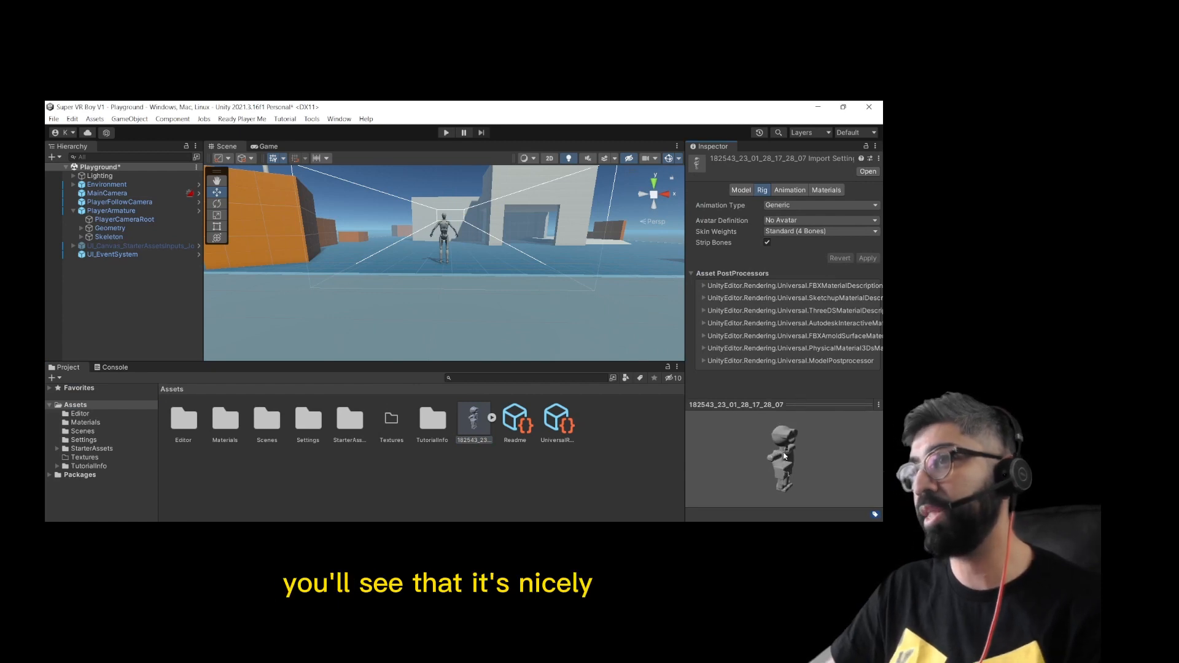
left_click_drag(775, 465, 747, 465)
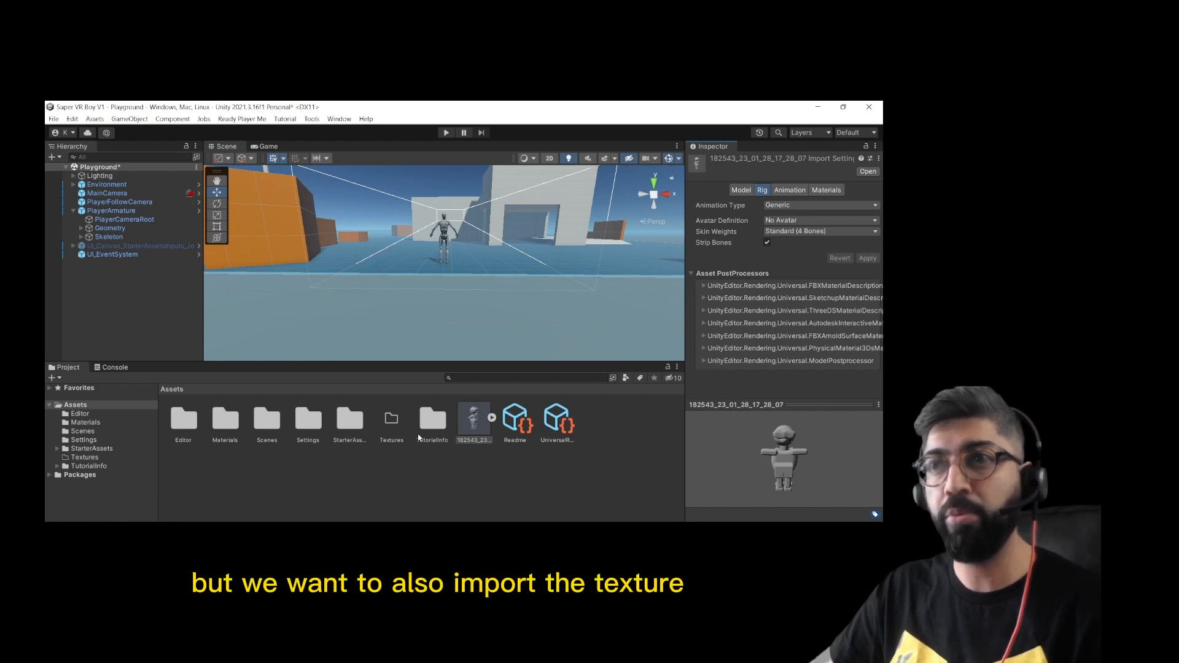
- Import all the texture images from the exported .fbm folder into Unity's Textures folder and minimize the file window
double_click(388, 422)
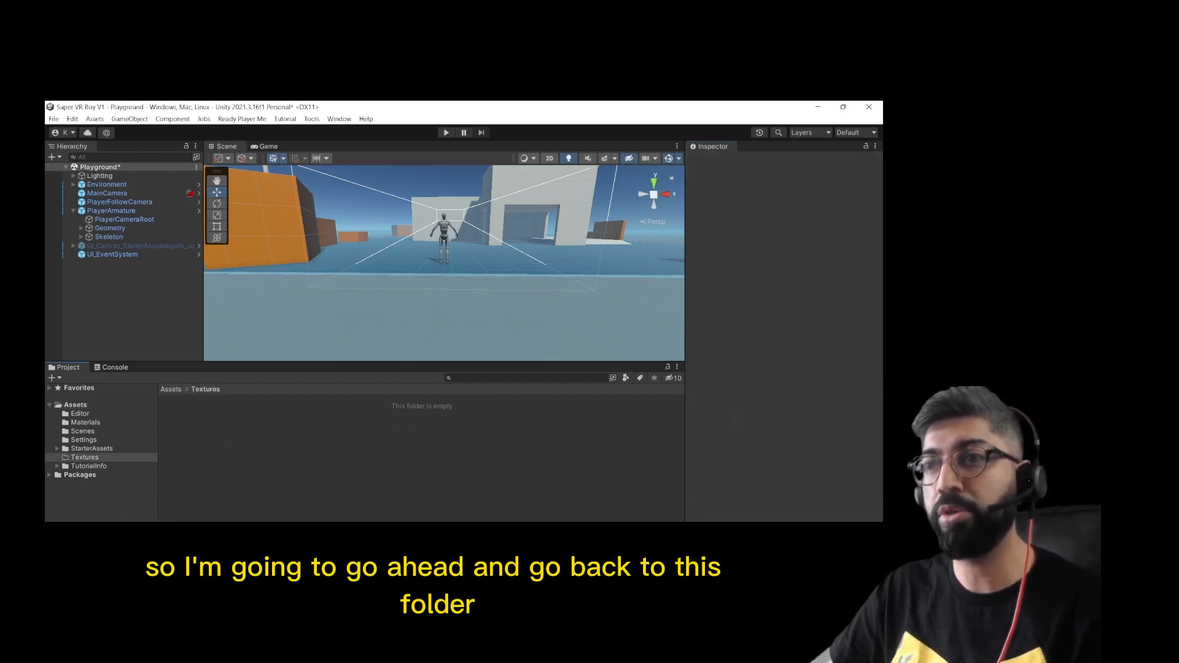
key("alt+Tab")
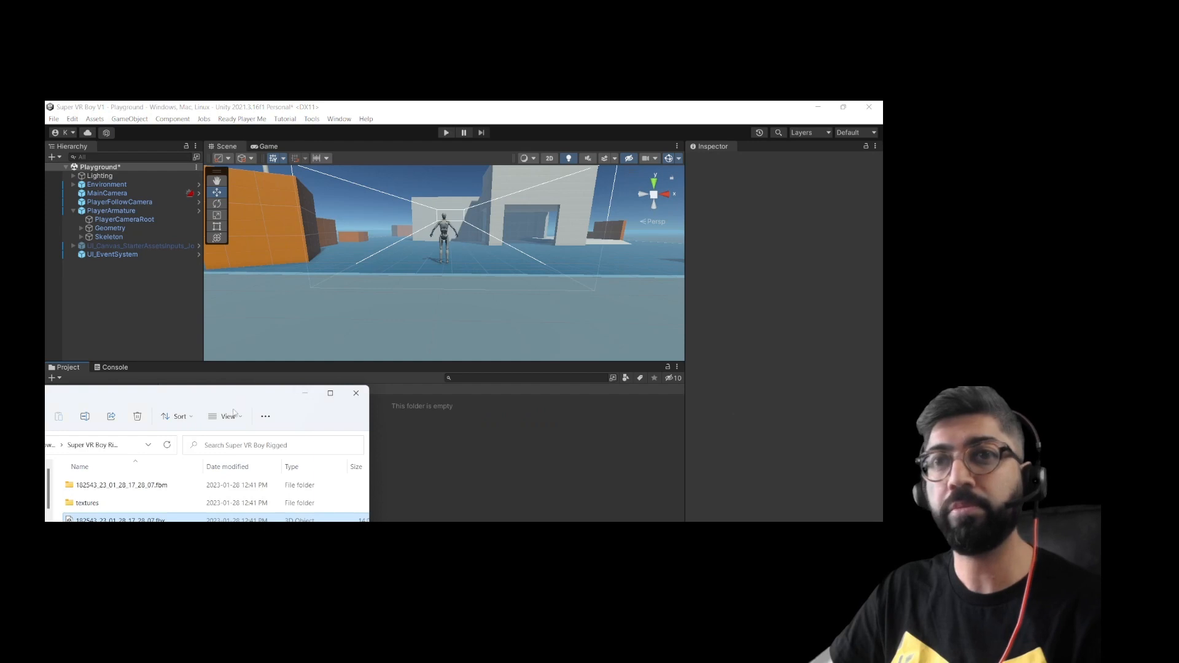
double_click(155, 485)
left_click(158, 506)
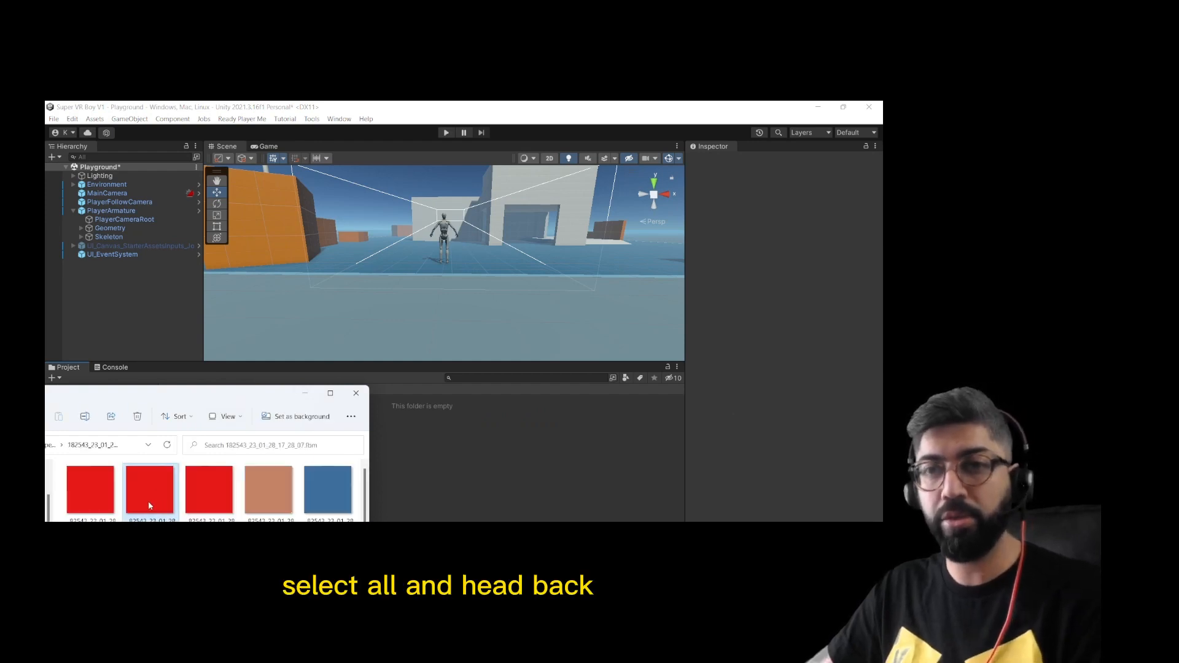
key("ctrl+a")
left_click_drag(541, 455, 539, 449)
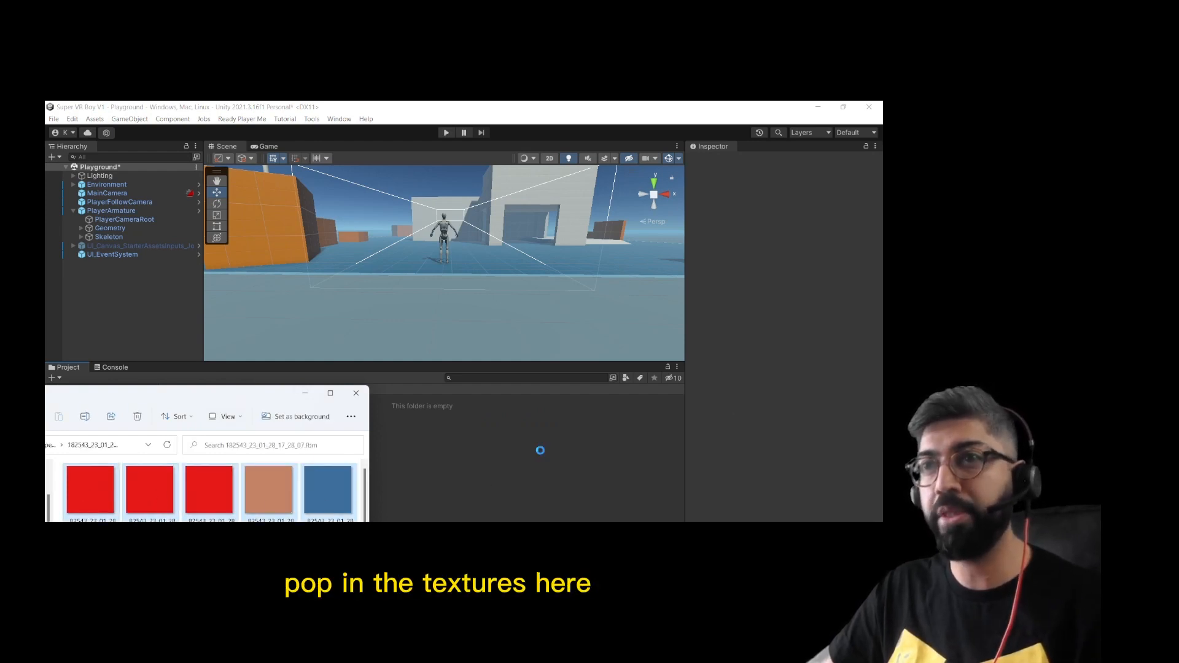
left_click(306, 394)
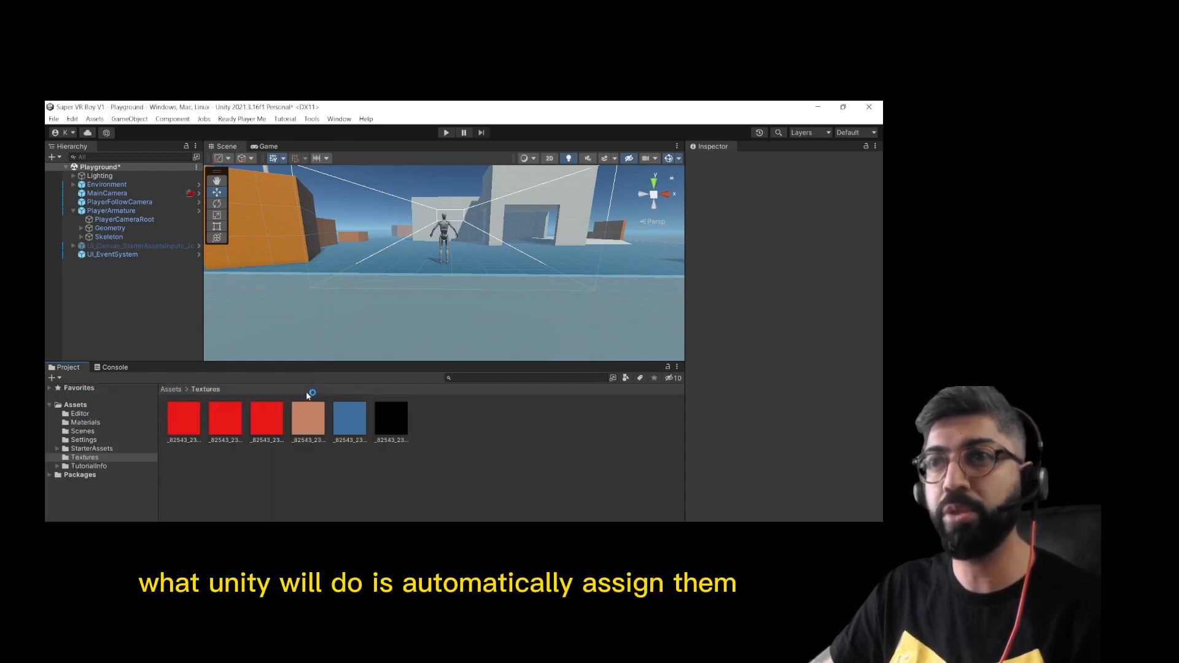
- Return to the Assets folder and inspect the textured character model's preview from several angles
left_click(185, 391)
left_click(170, 391)
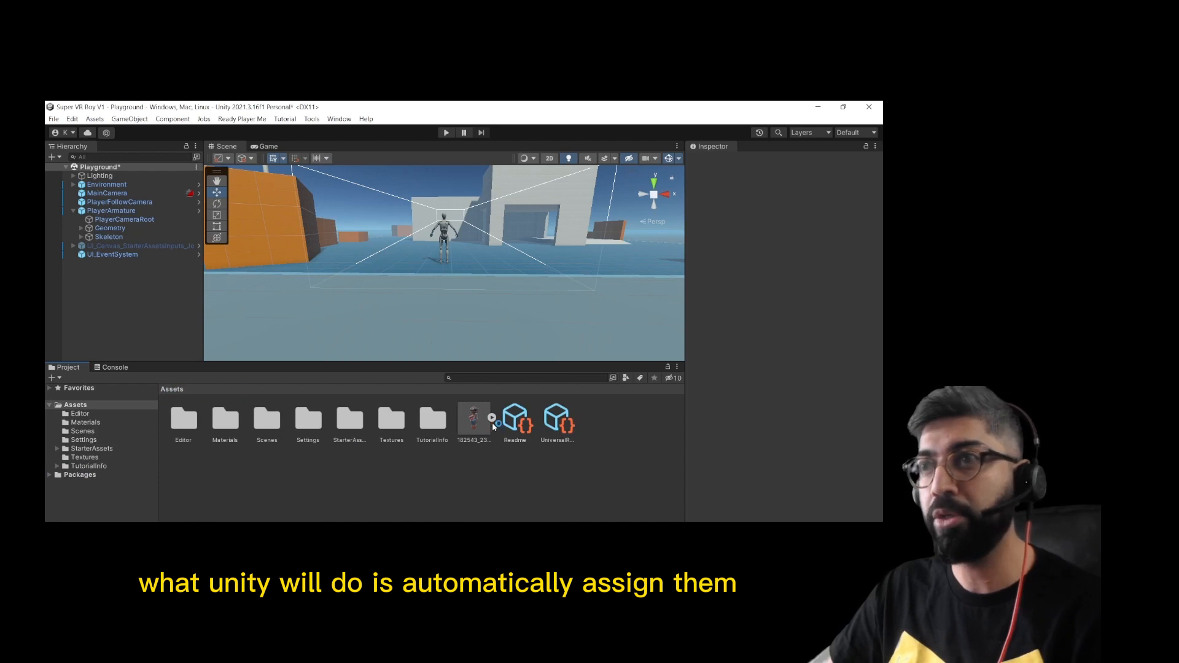
left_click(482, 422)
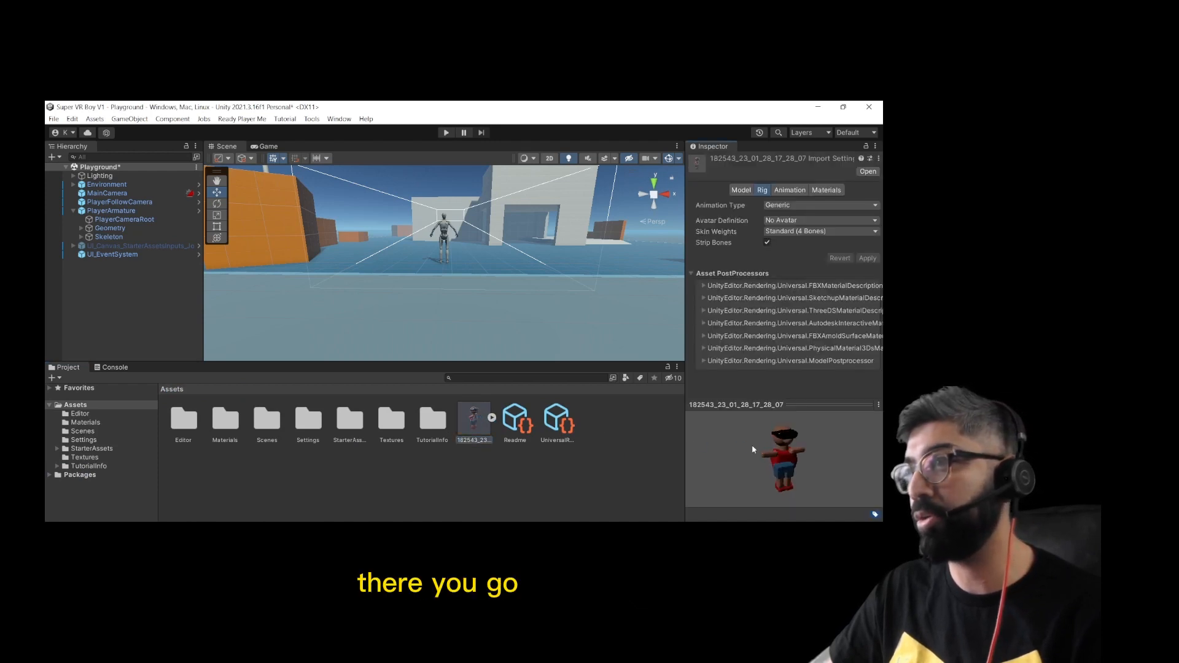
mouse_move(752, 450)
left_mouse_down()
mouse_move(798, 447)
mouse_move(747, 434)
left_mouse_up()
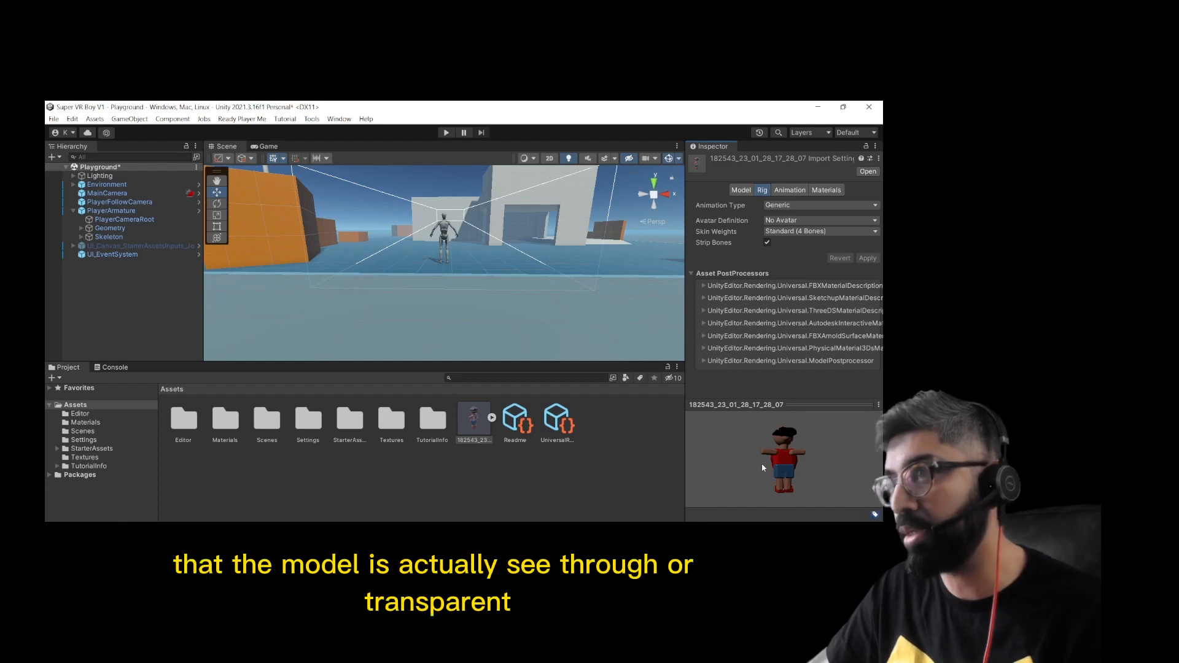
mouse_move(794, 478)
left_mouse_down()
mouse_move(760, 470)
mouse_move(779, 469)
left_mouse_up()
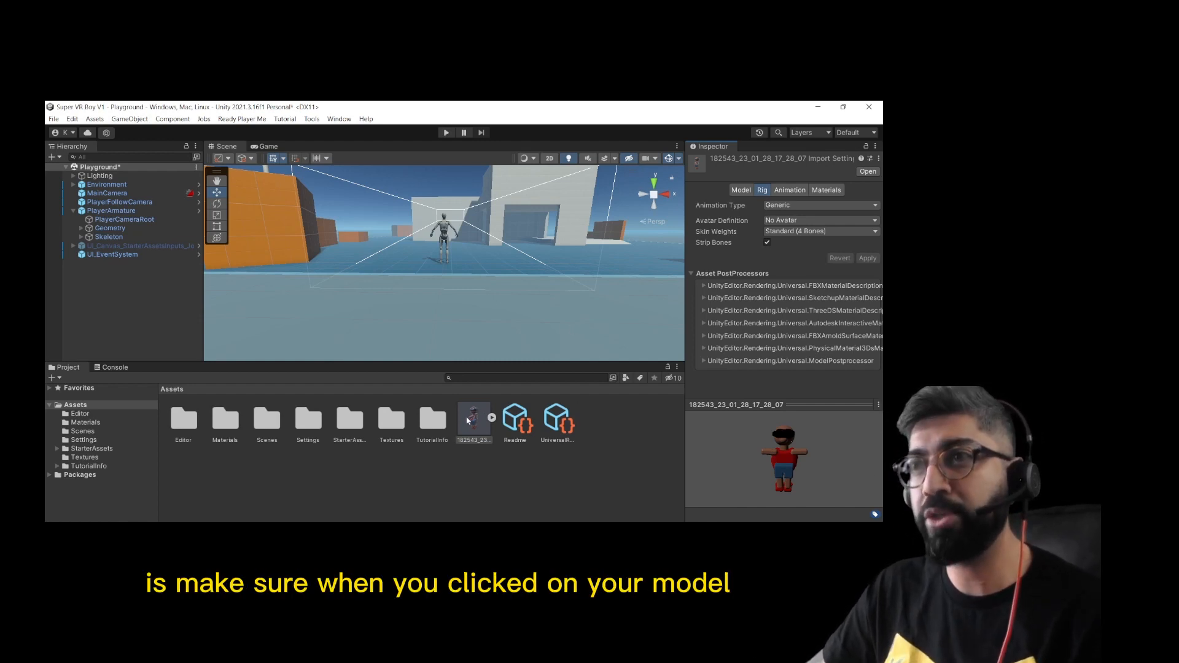
- Set the model's rig animation type to Humanoid, apply the import settings, and turn the preview to check the character
left_click(781, 205)
left_click(784, 252)
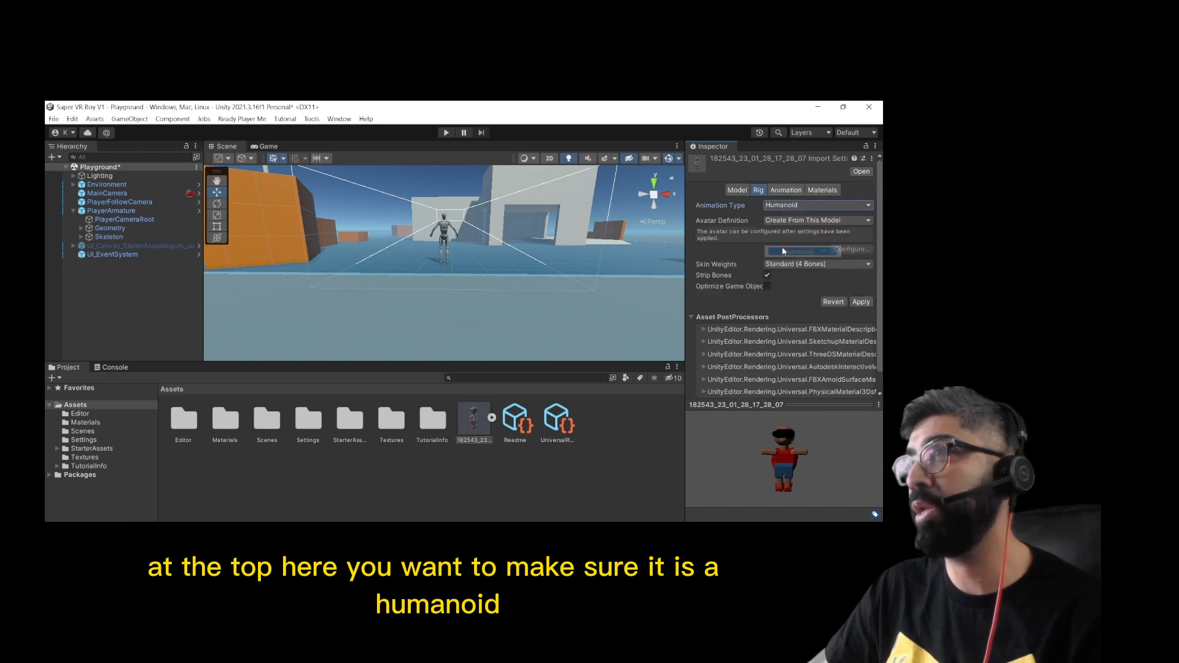
left_click(795, 192)
left_click(758, 190)
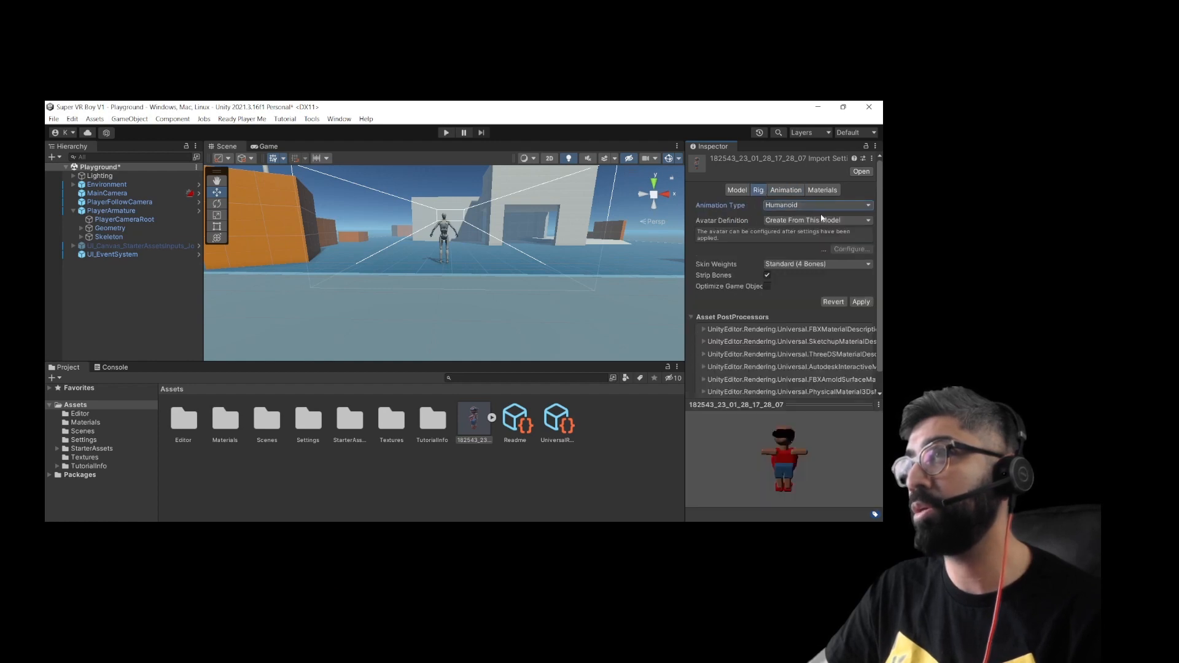
left_click(861, 302)
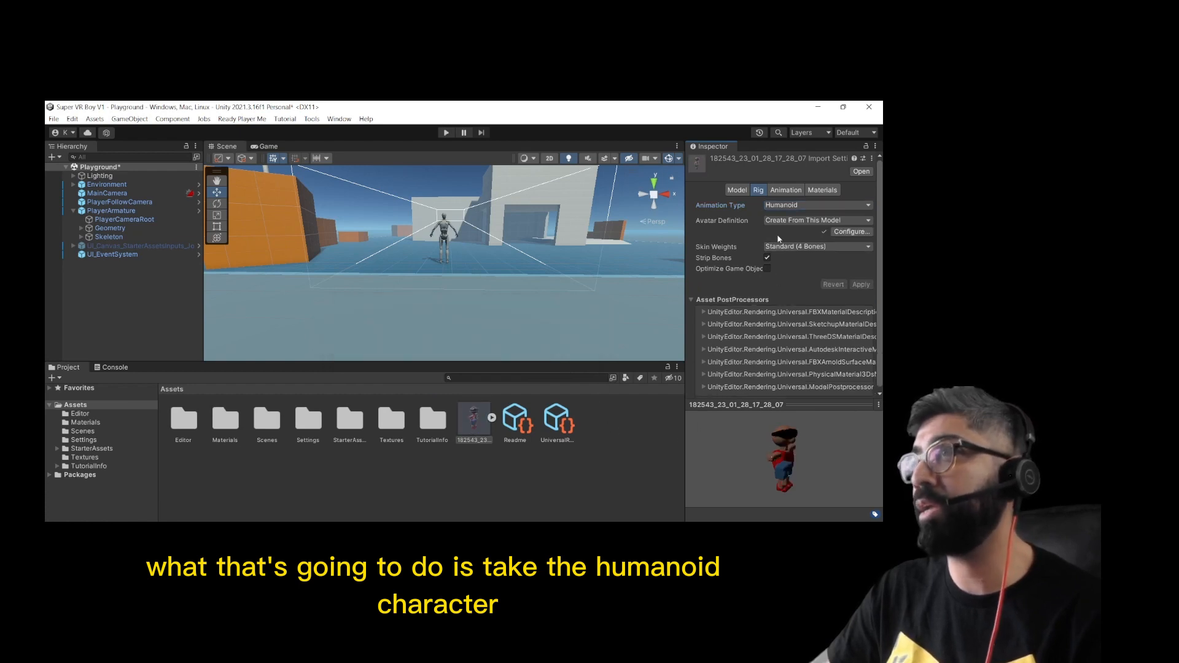
left_click_drag(753, 463, 784, 469)
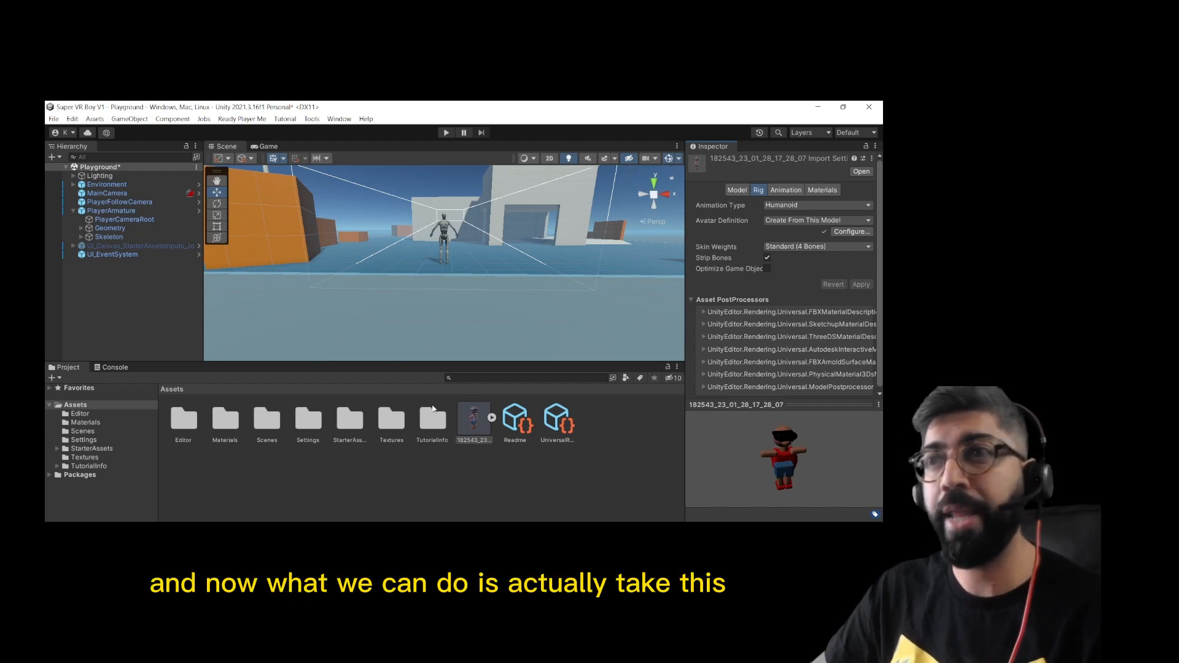
- Add the rigged character model to the Playground scene's hierarchy and frame it in the Scene view
left_click_drag(123, 307, 125, 300)
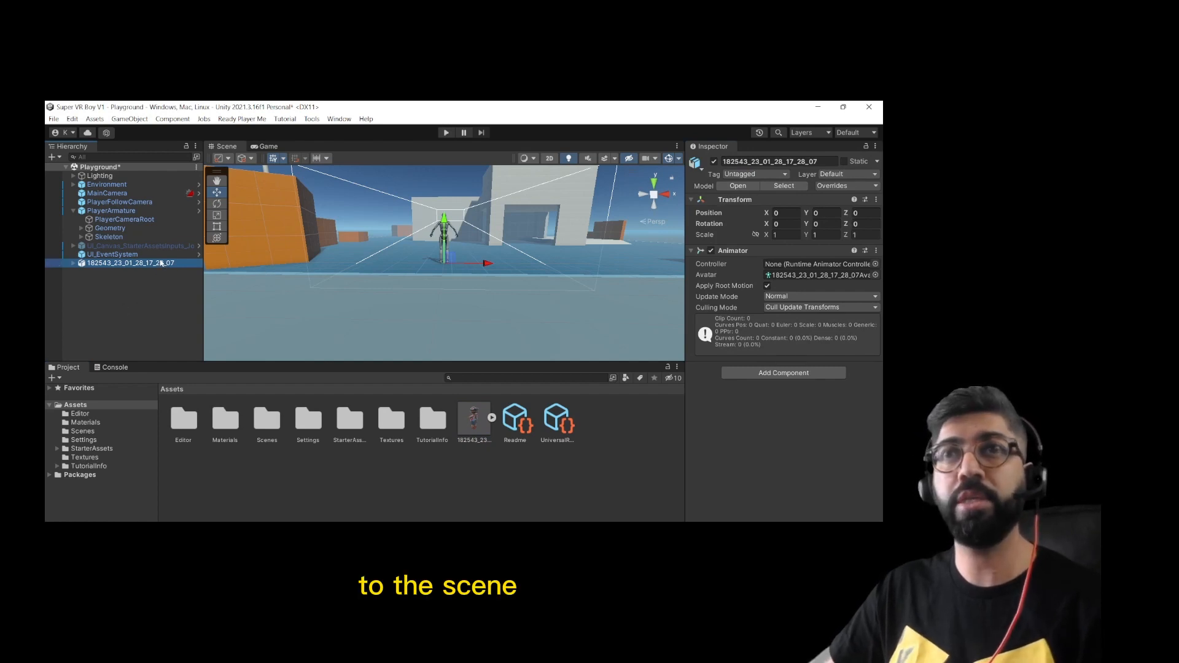
left_click(162, 268)
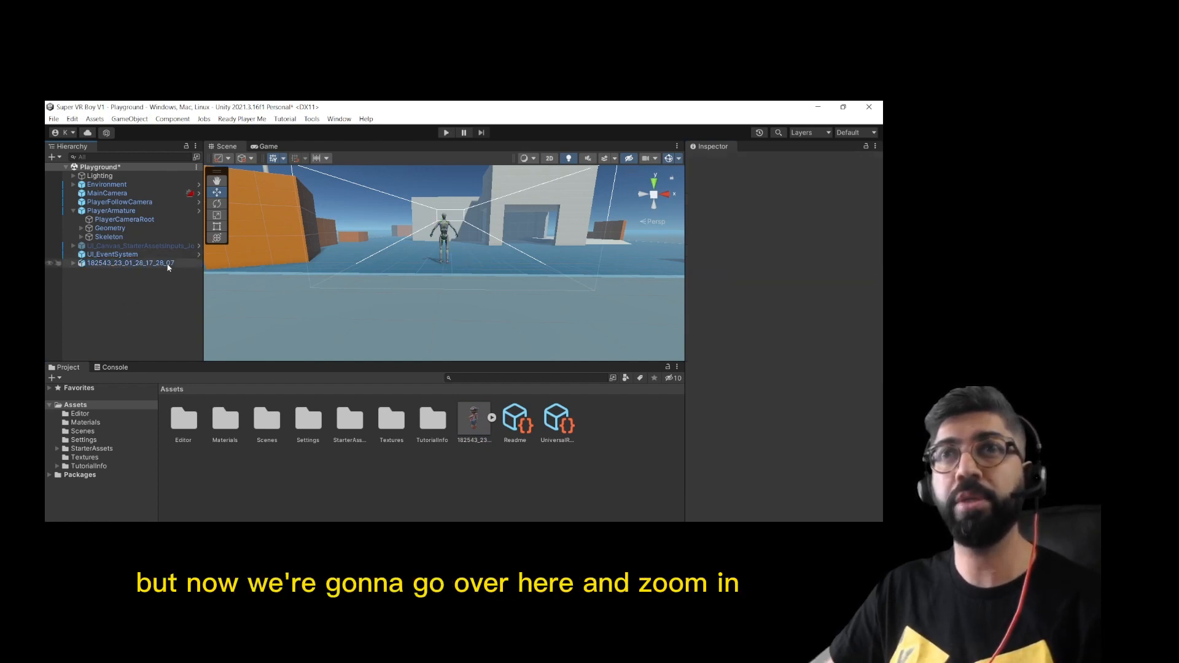
double_click(170, 264)
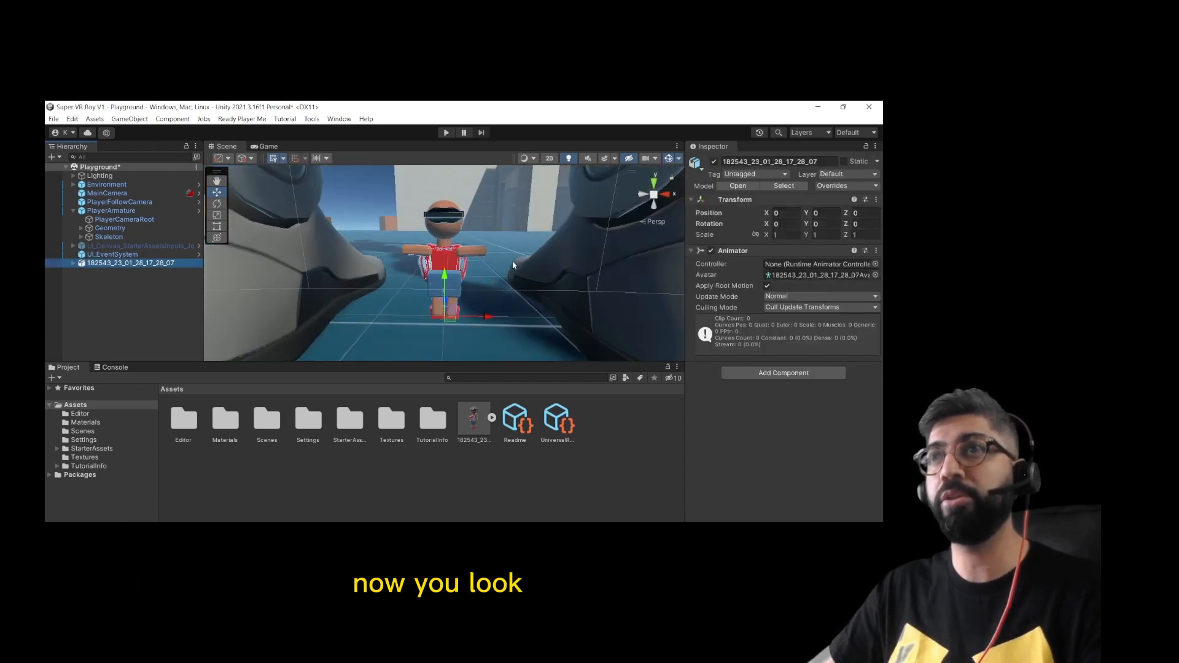
- Scale the rigged character model to 10 on the X, Y and Z axes
scroll(454, 269, "down", 6)
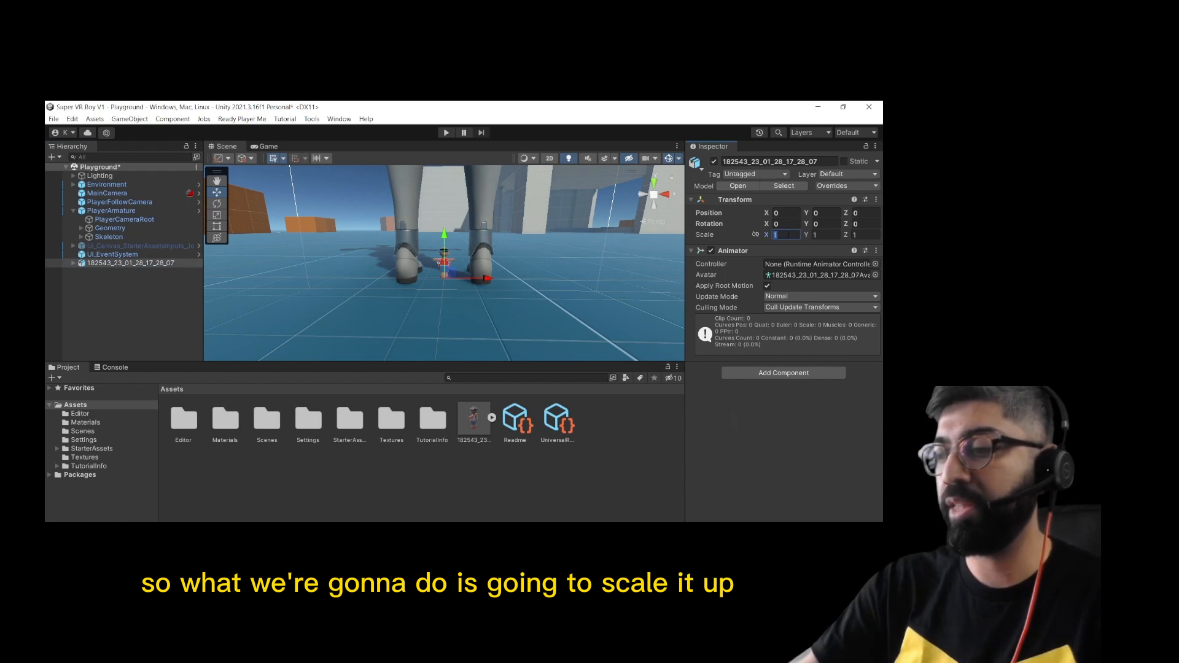
type("1010")
key("Tab")
type("10")
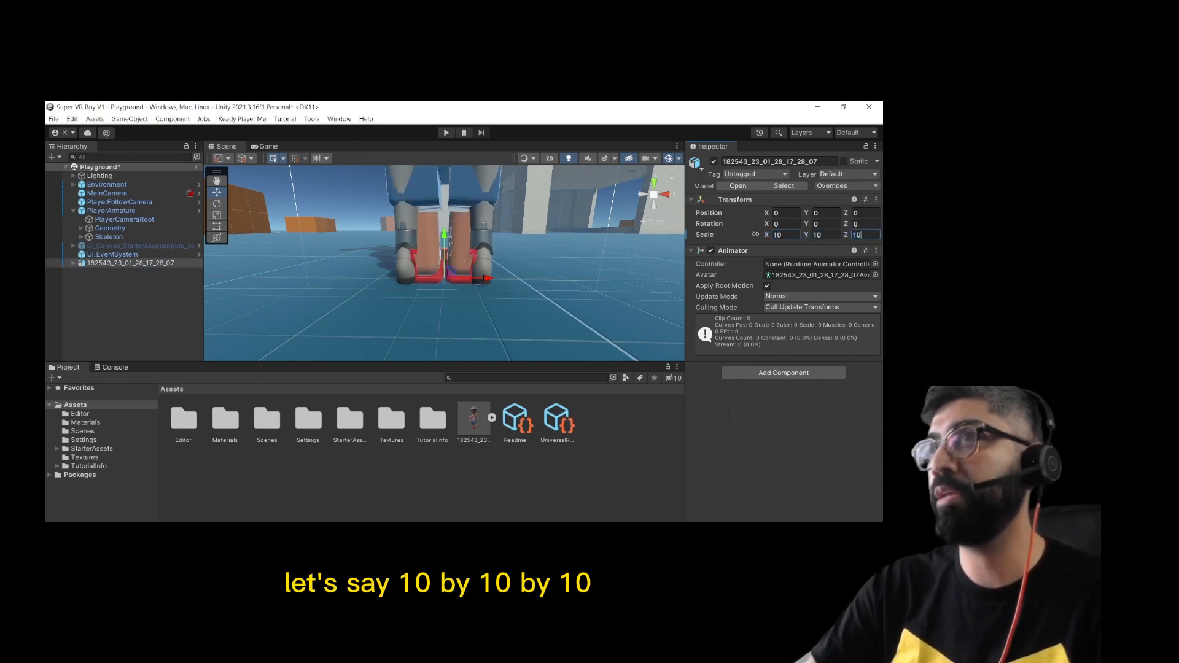
scroll(485, 238, "down", 10)
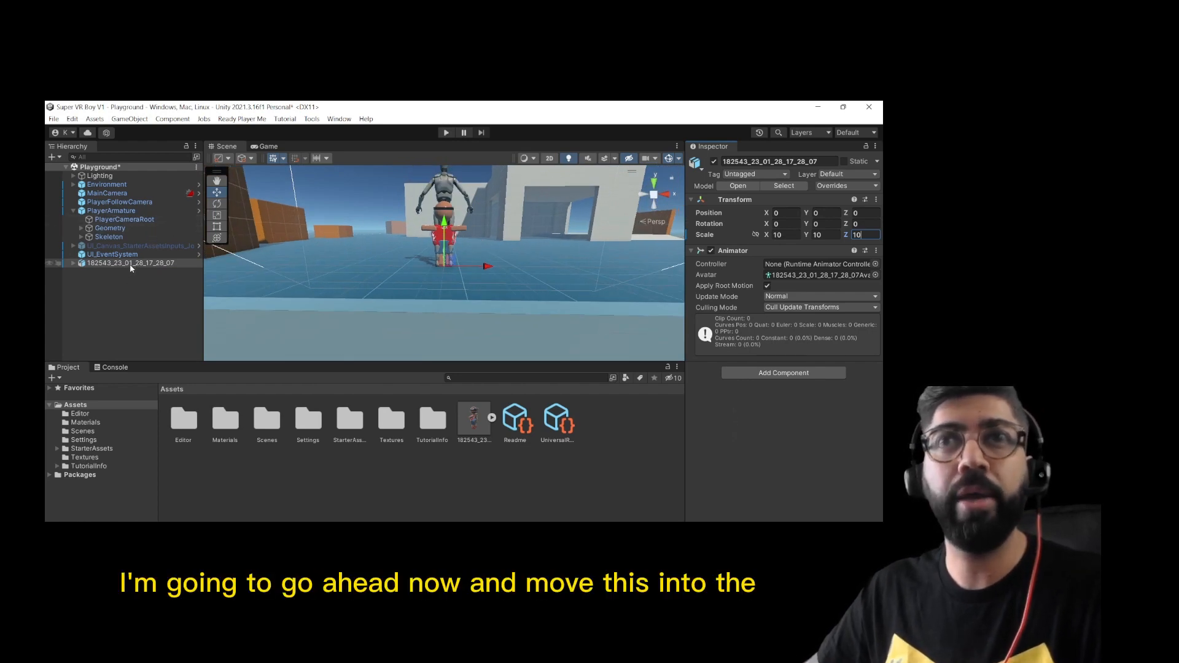
- Make the rigged character model a child of PlayerArmature in the scene hierarchy
left_click_drag(129, 214, 123, 215)
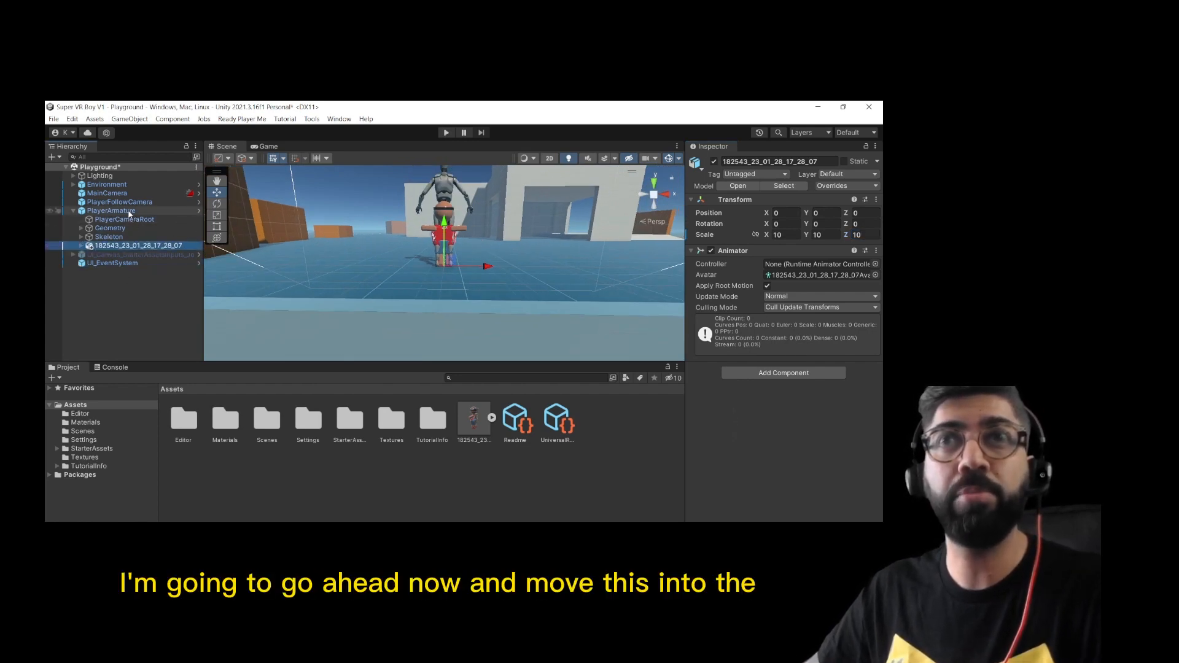
left_click(143, 212)
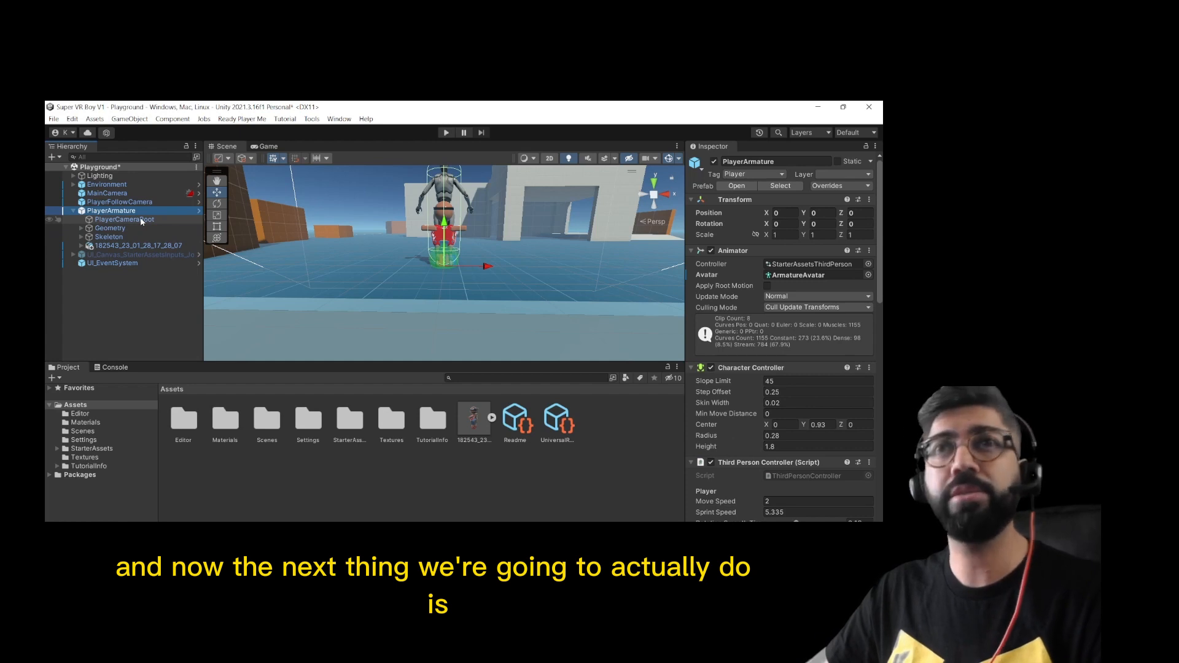
left_click(141, 220)
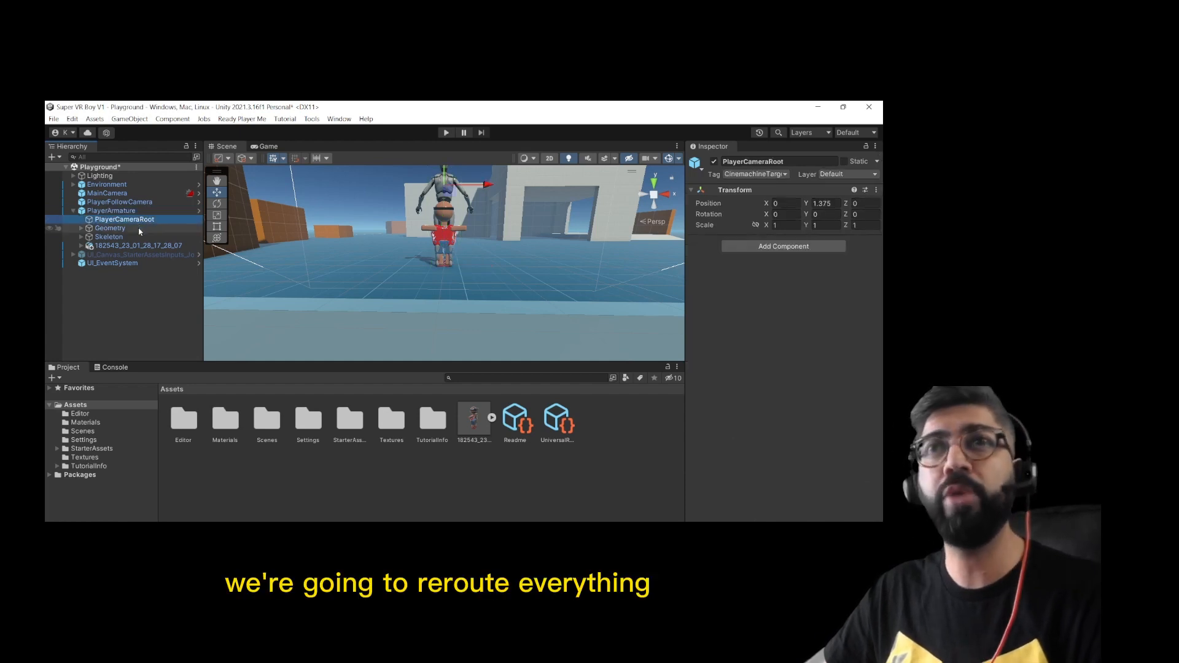
- Deactivate the default Geometry and Skeleton objects under PlayerArmature
left_click(140, 229)
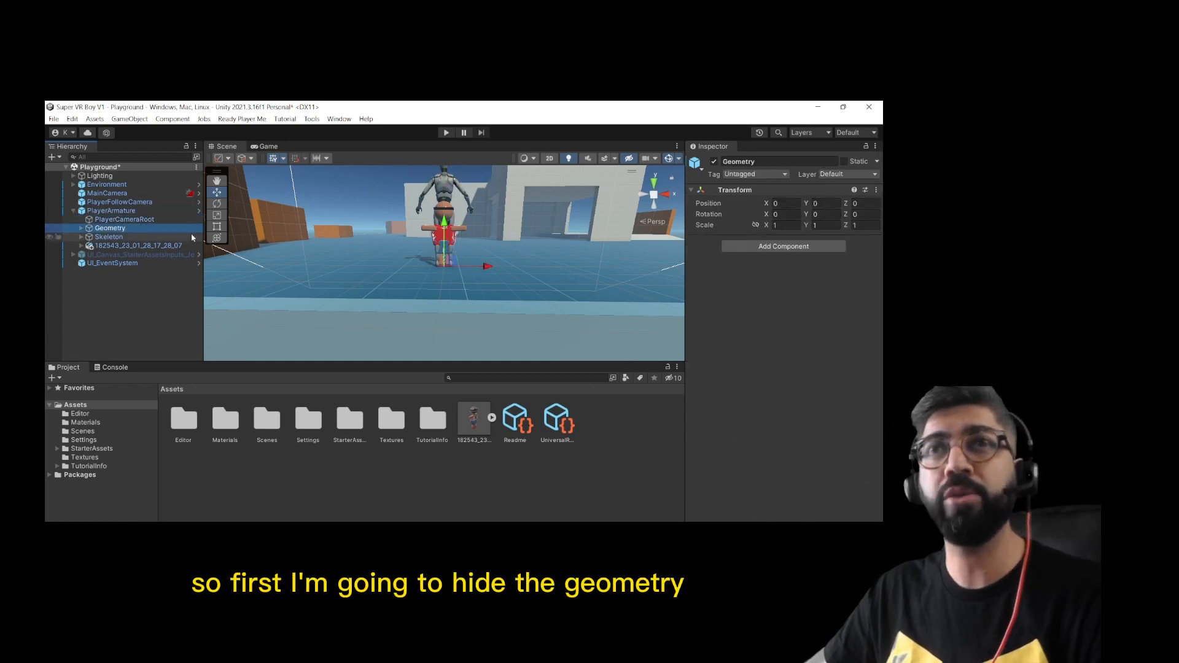
left_click(714, 162)
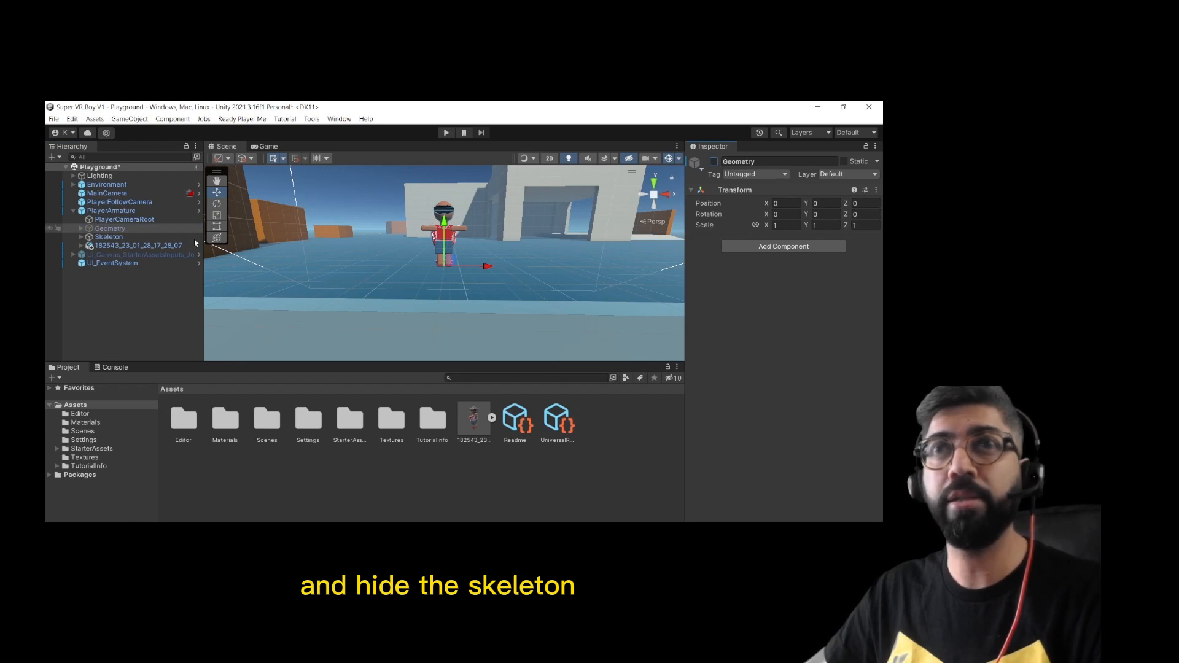
left_click(153, 237)
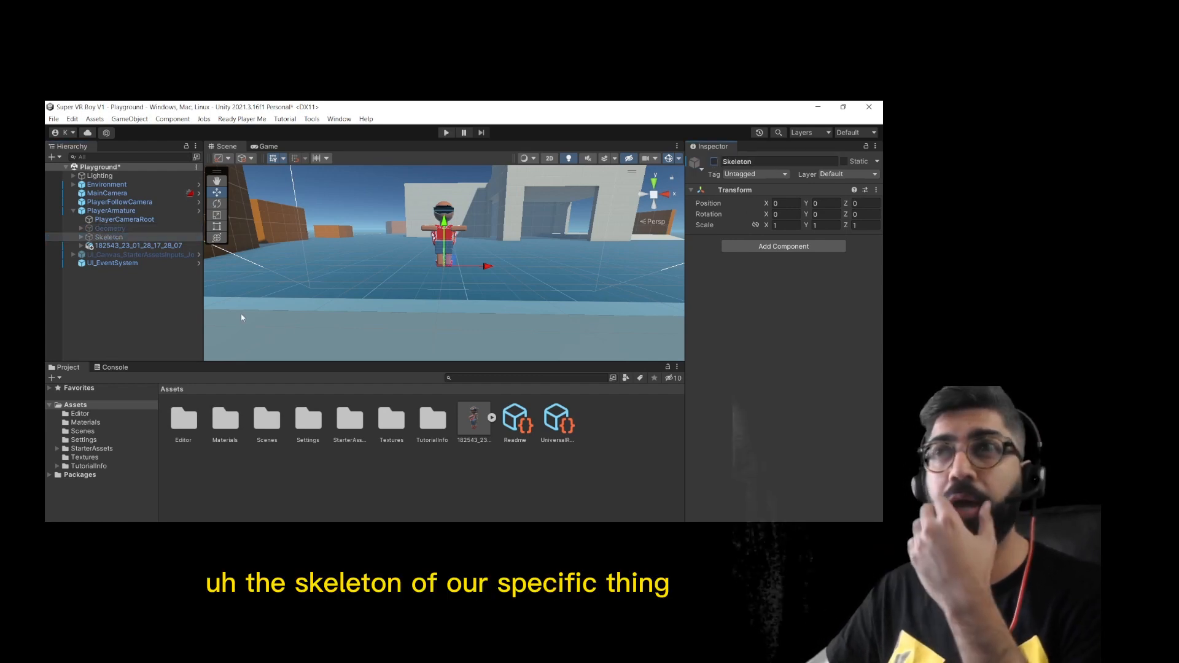
- Set the avatar of PlayerArmature's Animator to 182543_23_01_28_17_28_07Avatar and deselect PlayerArmature
left_click(165, 246)
left_click(122, 210)
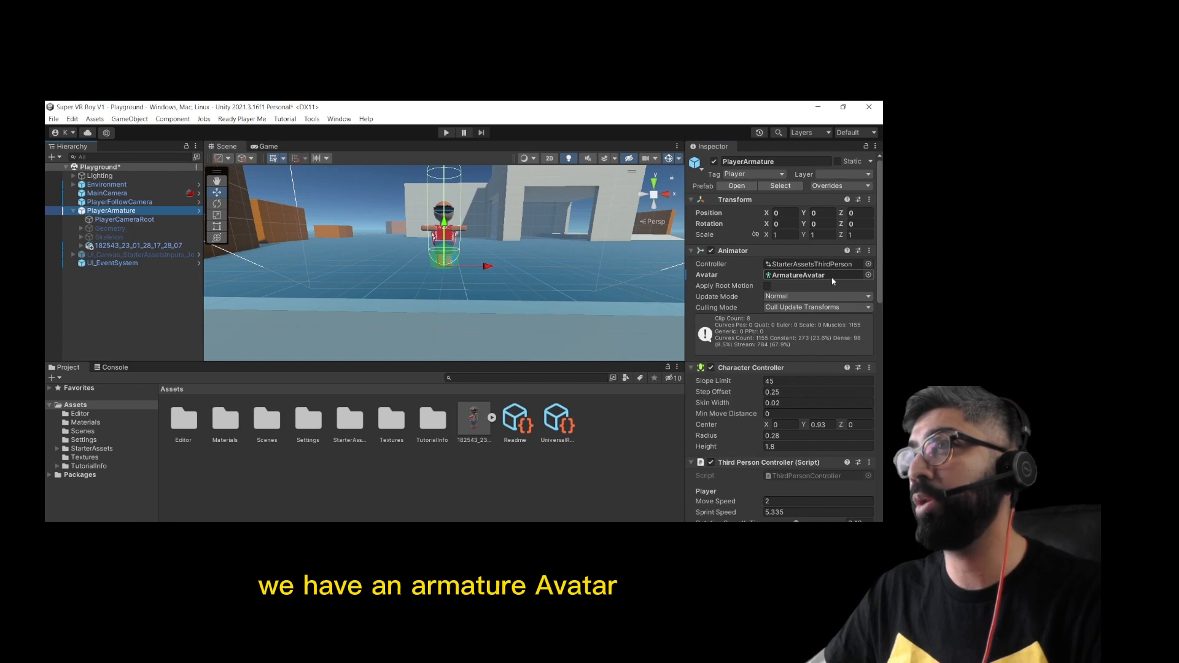
left_click(868, 275)
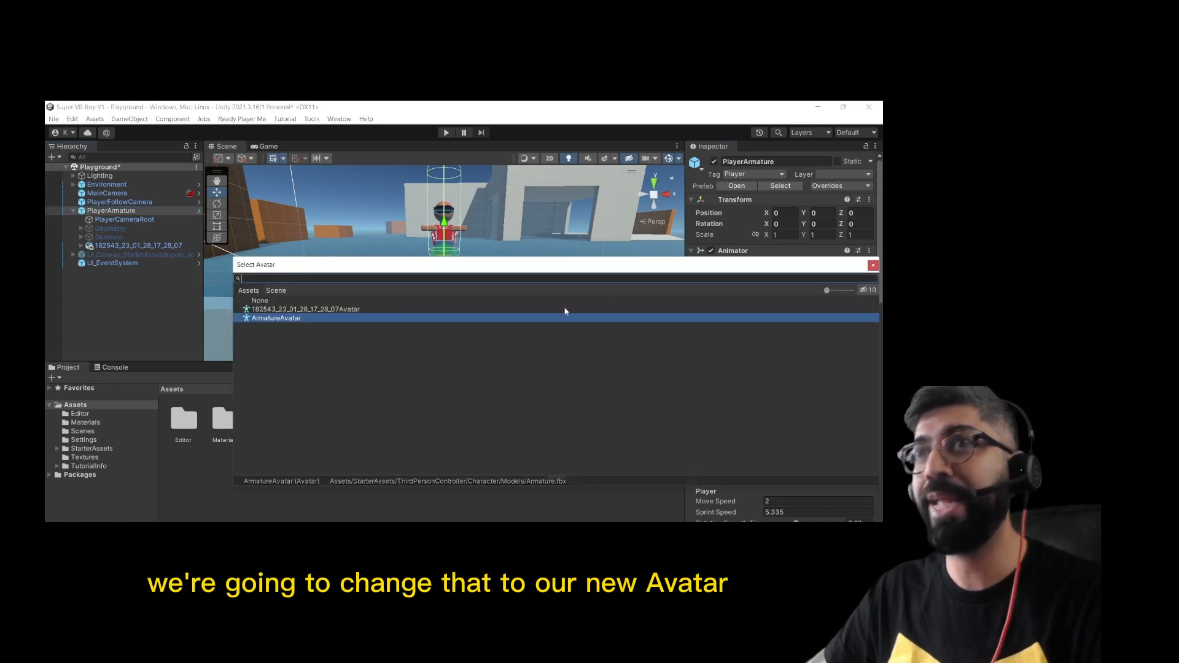
double_click(323, 310)
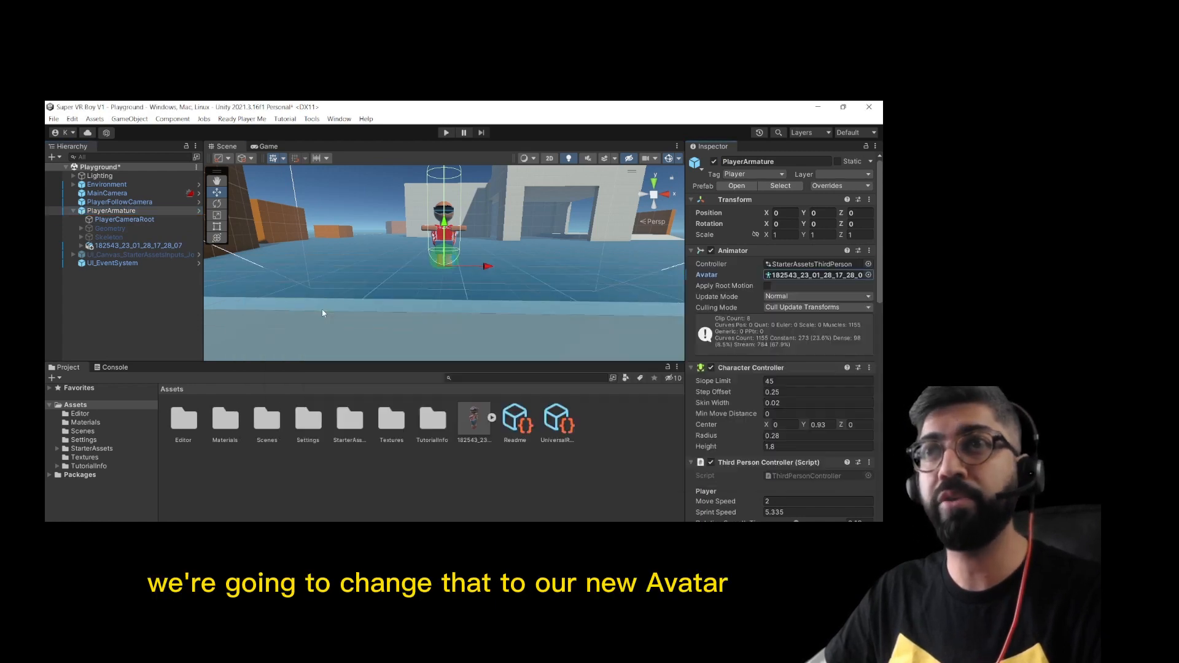
left_click(484, 289)
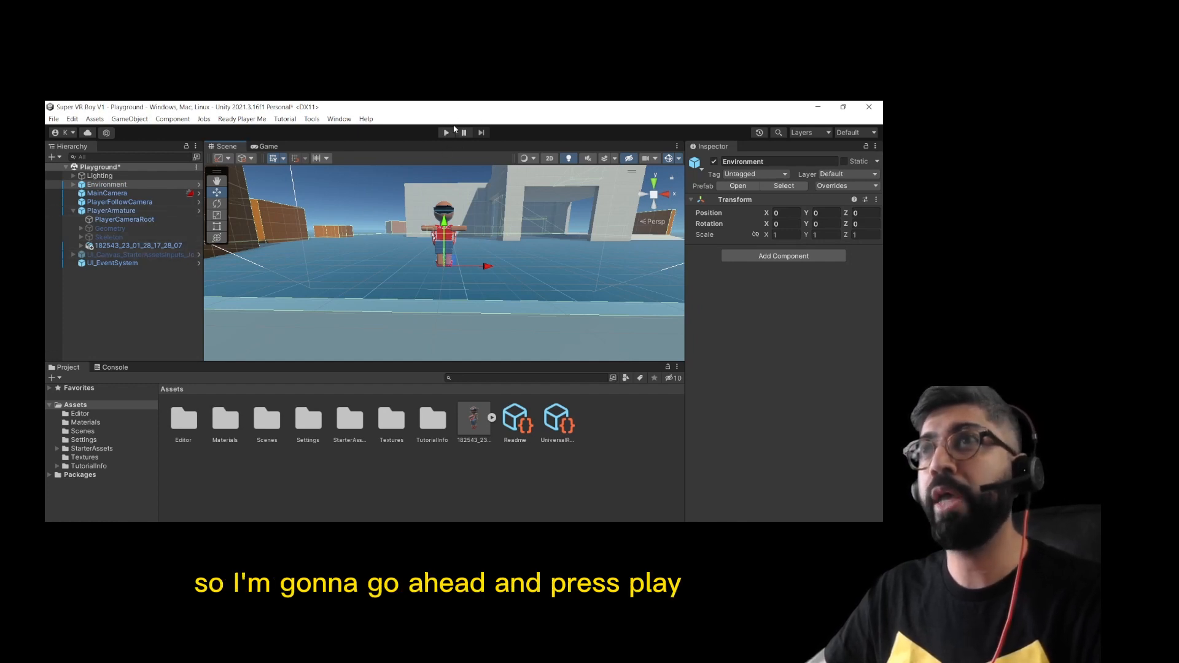
- Test the scene in play mode by walking the character around in several directions, and stop playing
left_click(446, 133)
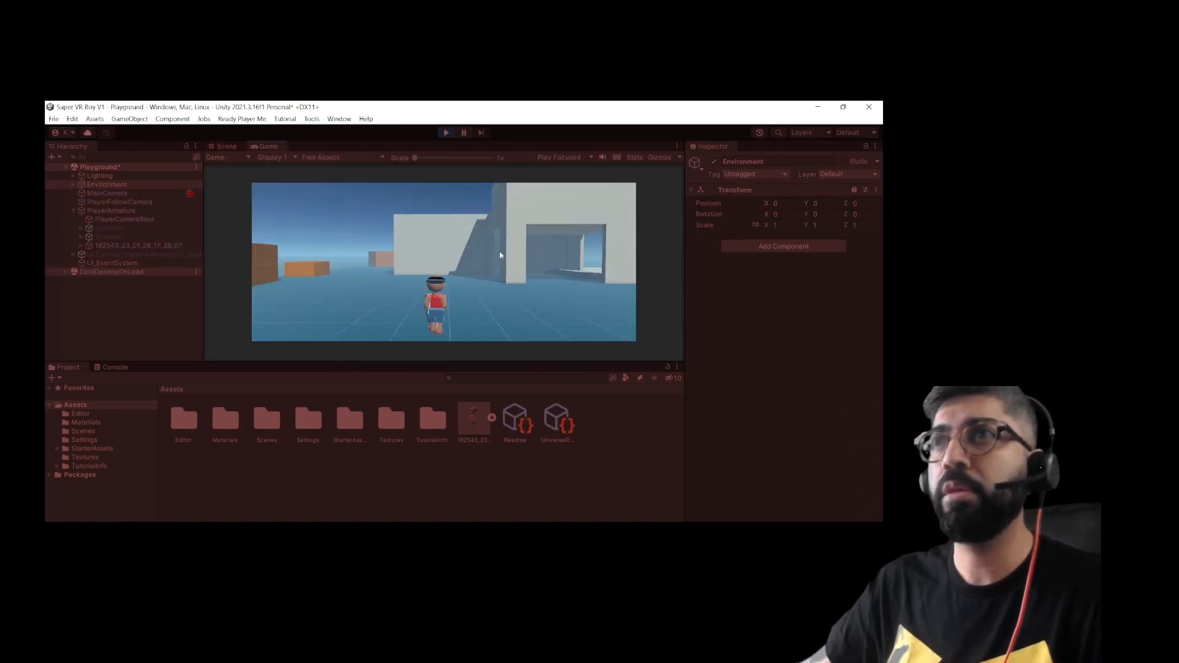
key("w")
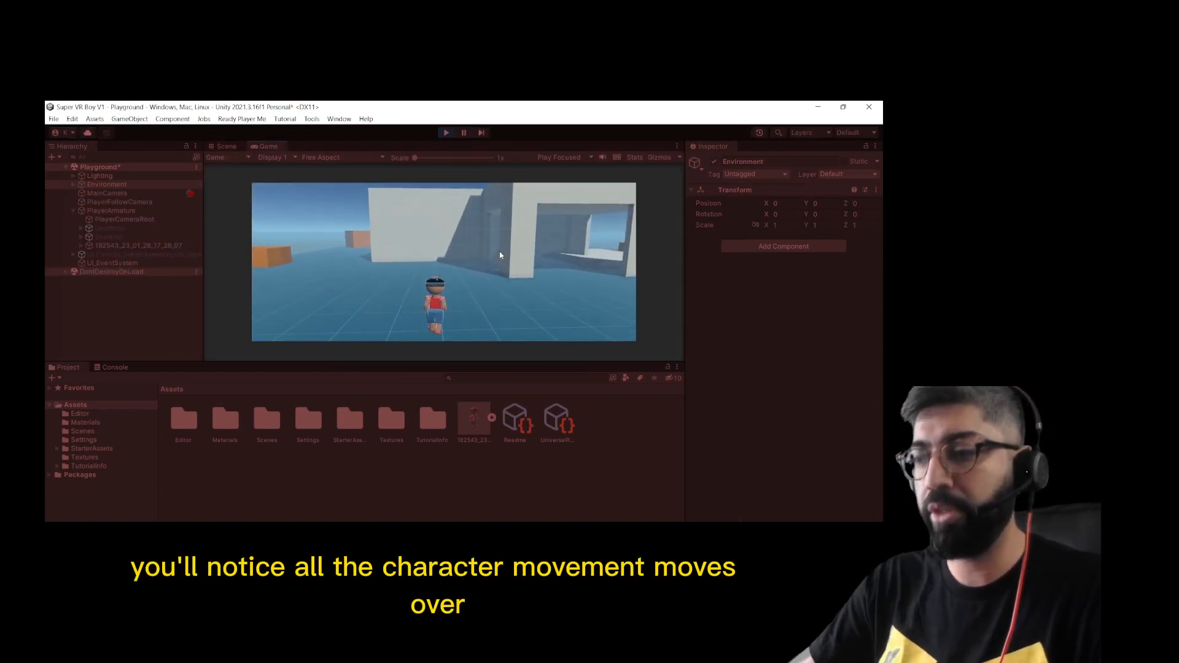
key("a")
key("s")
key("w")
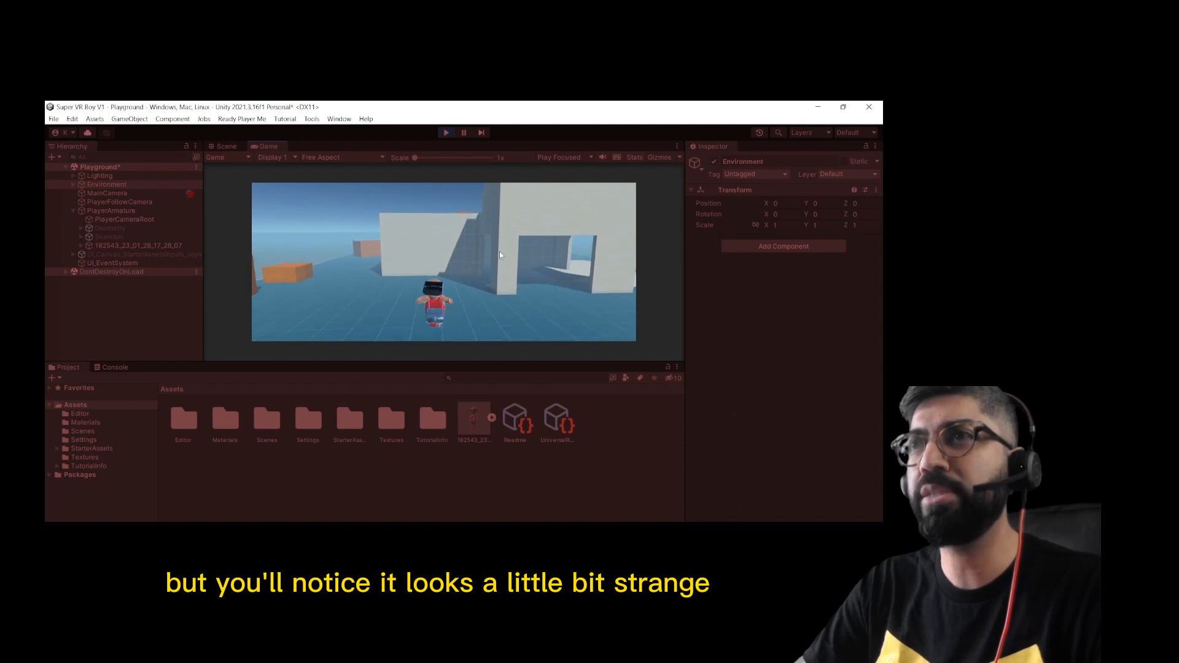
key("s")
key("w")
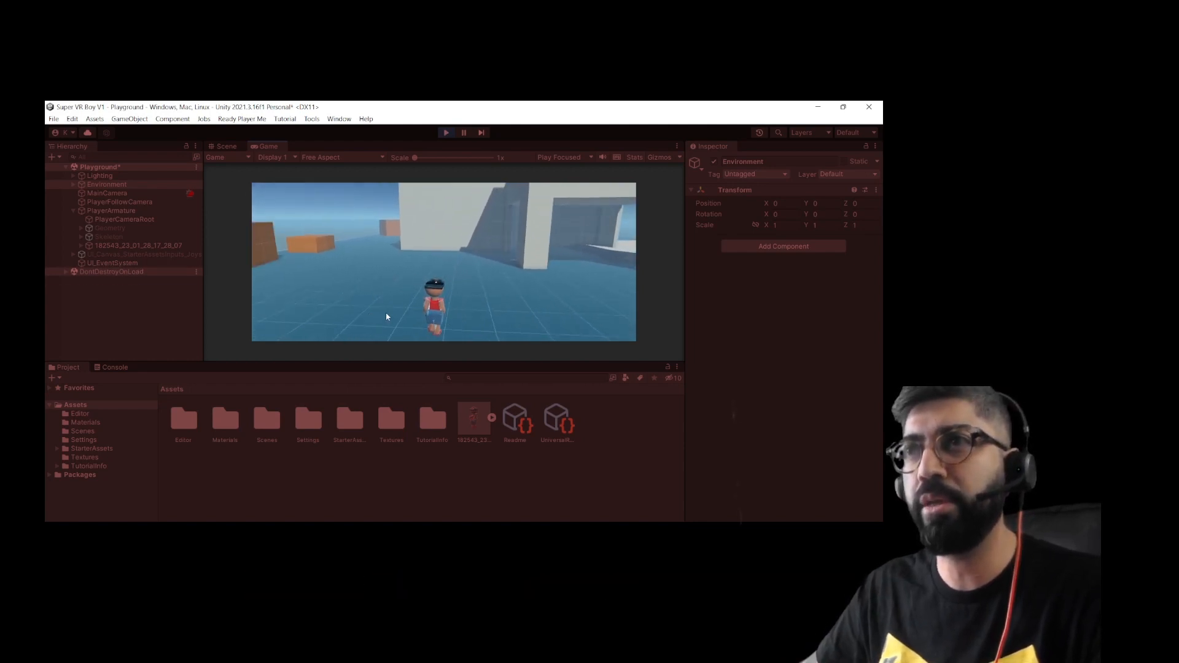
left_click(446, 132)
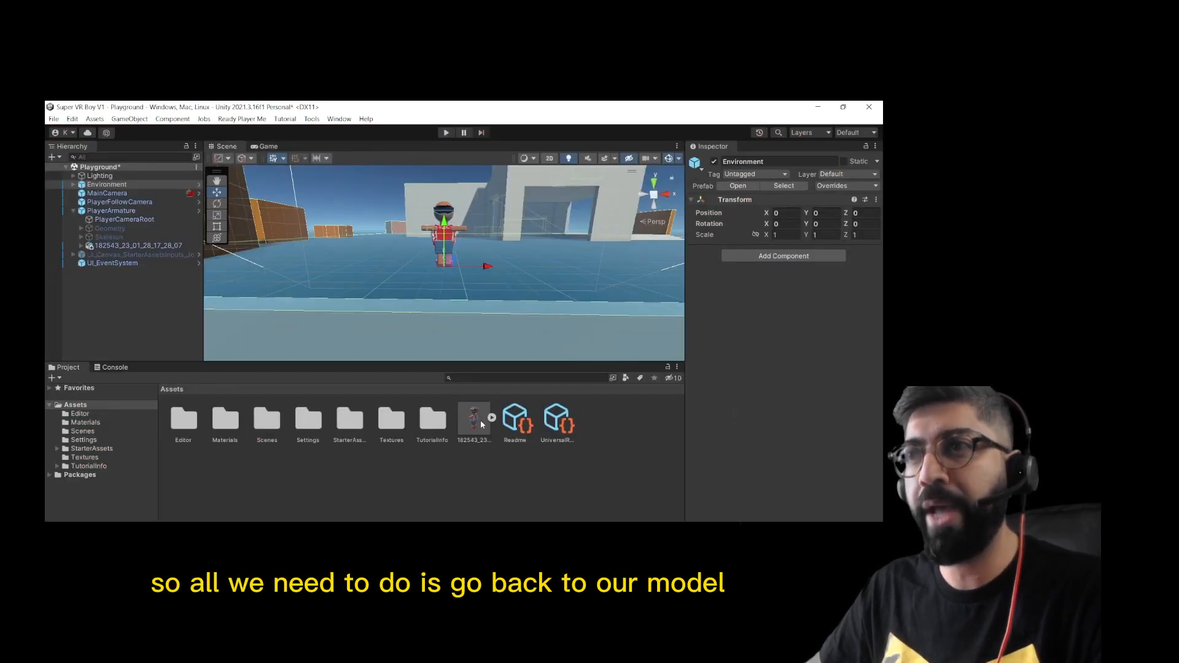
- Extract all the embedded materials from the character model into the project's Materials folder
left_click(475, 419)
left_click(491, 417)
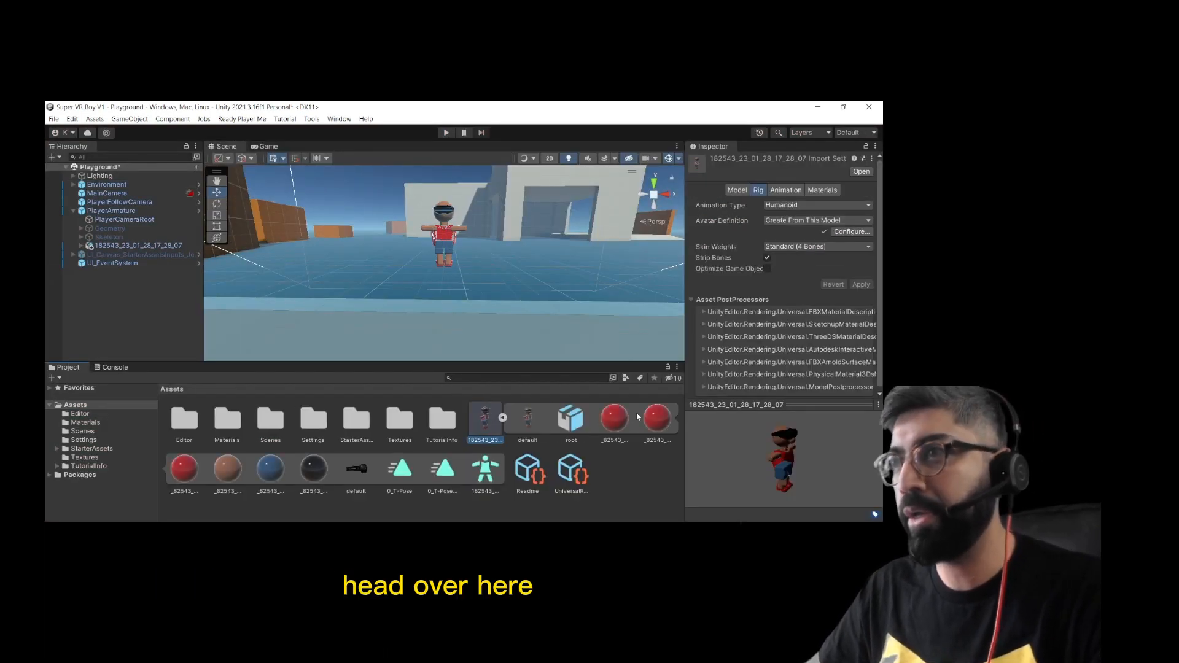
left_click(614, 418)
left_click(318, 473, "shift")
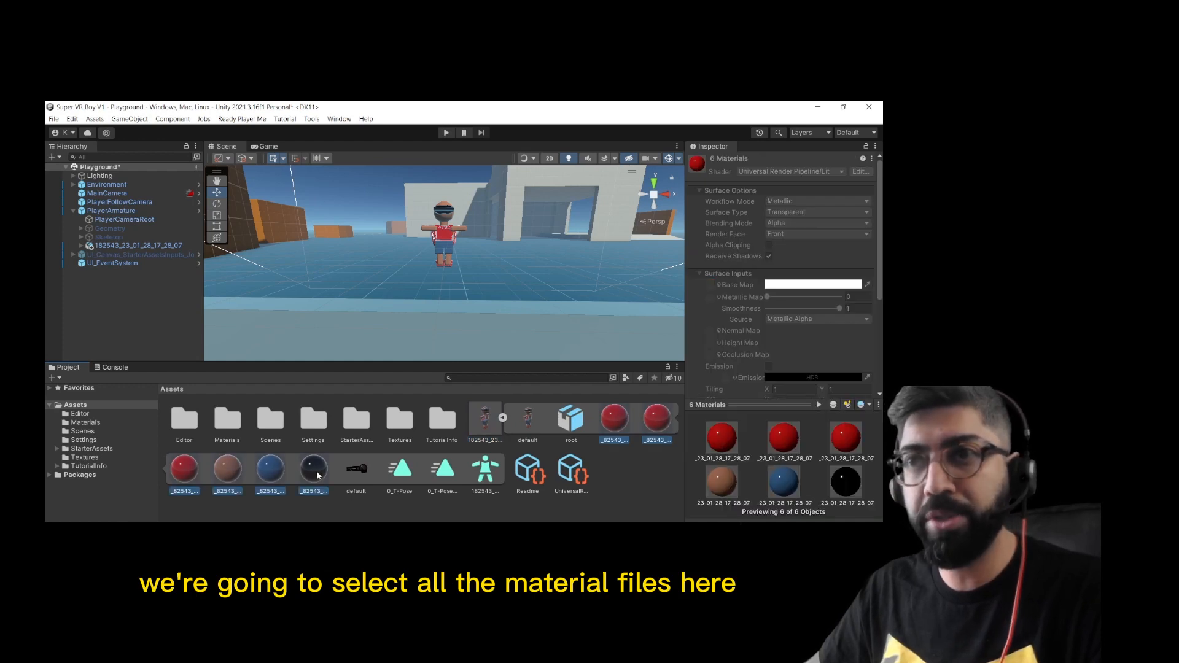
right_click(318, 474)
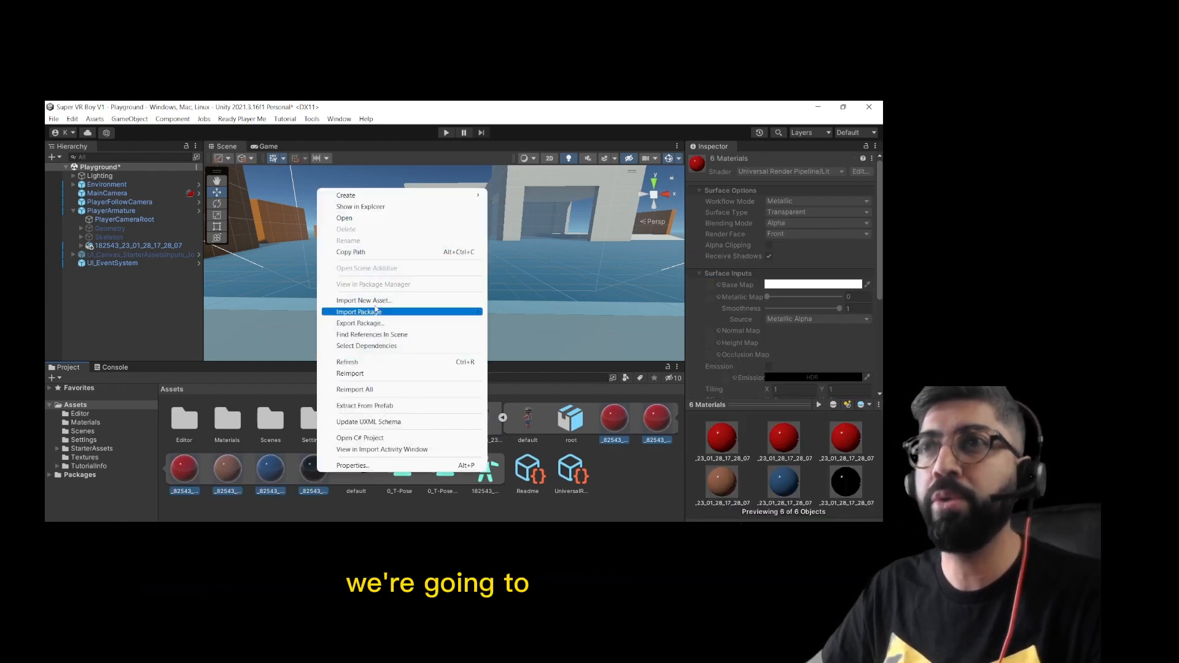
left_click(371, 406)
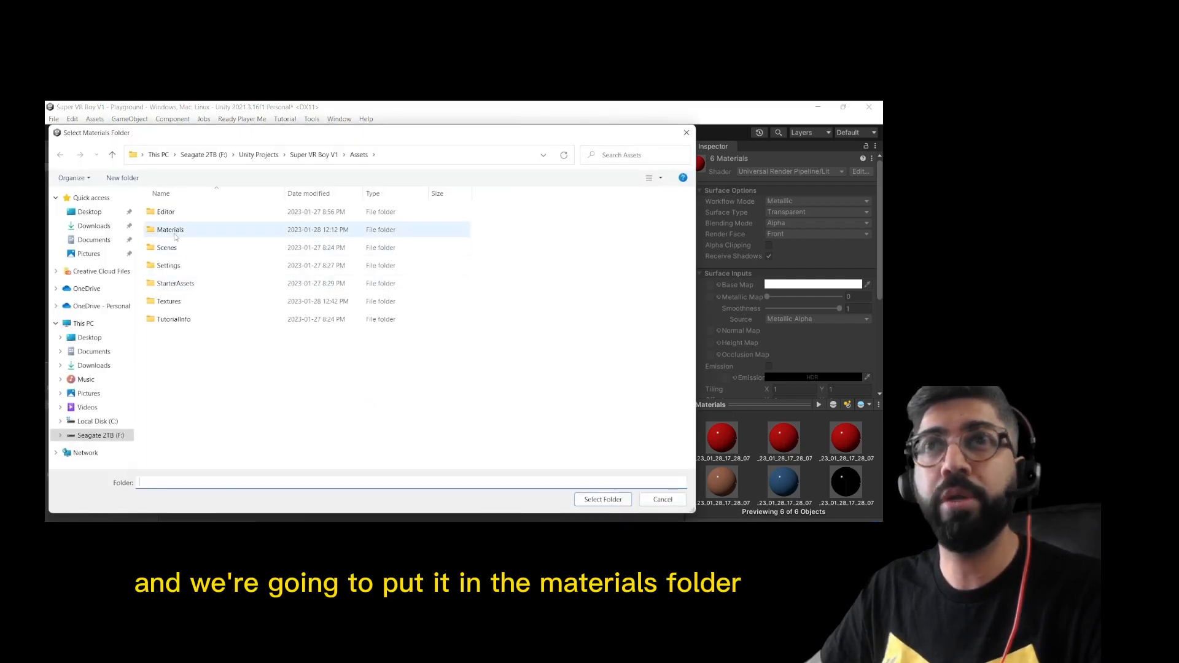
double_click(172, 230)
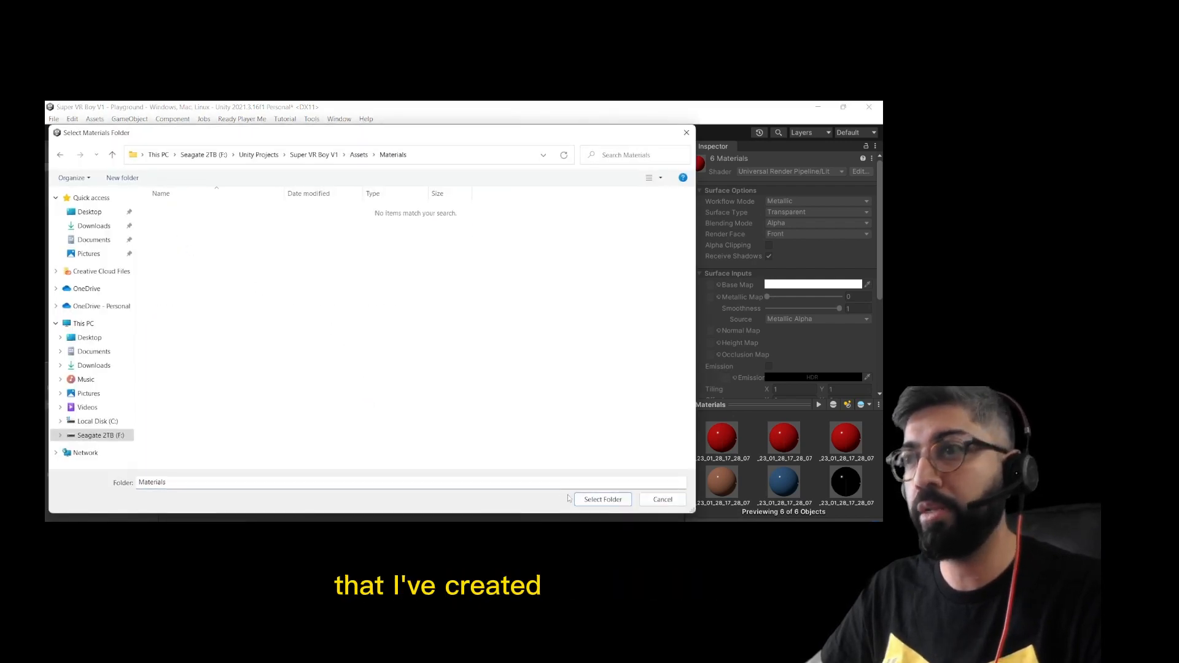
left_click(601, 499)
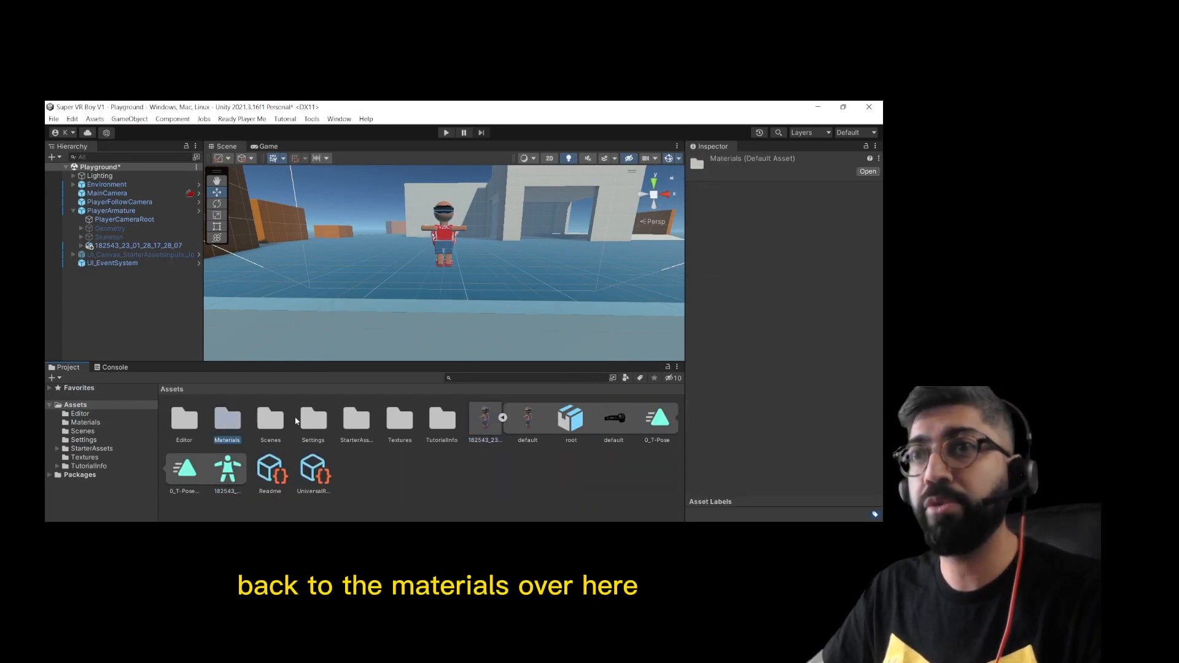
- Set the surface type of every material in the Materials folder to Opaque
double_click(230, 423)
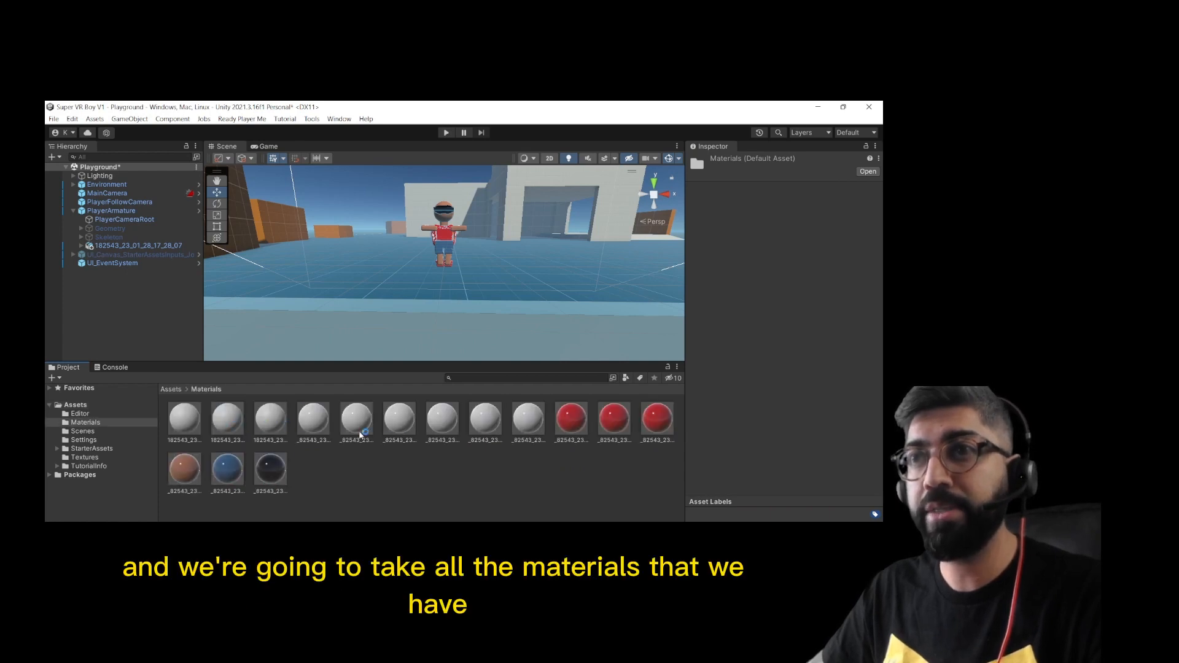
left_click(192, 419)
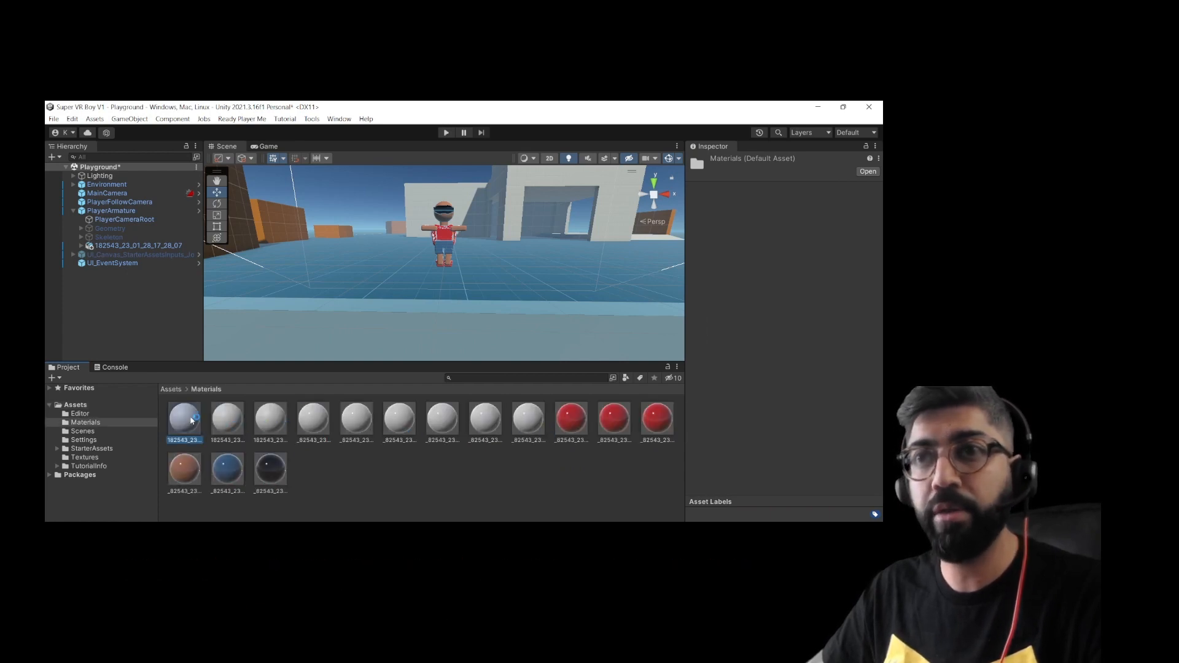
left_click(270, 472, "shift")
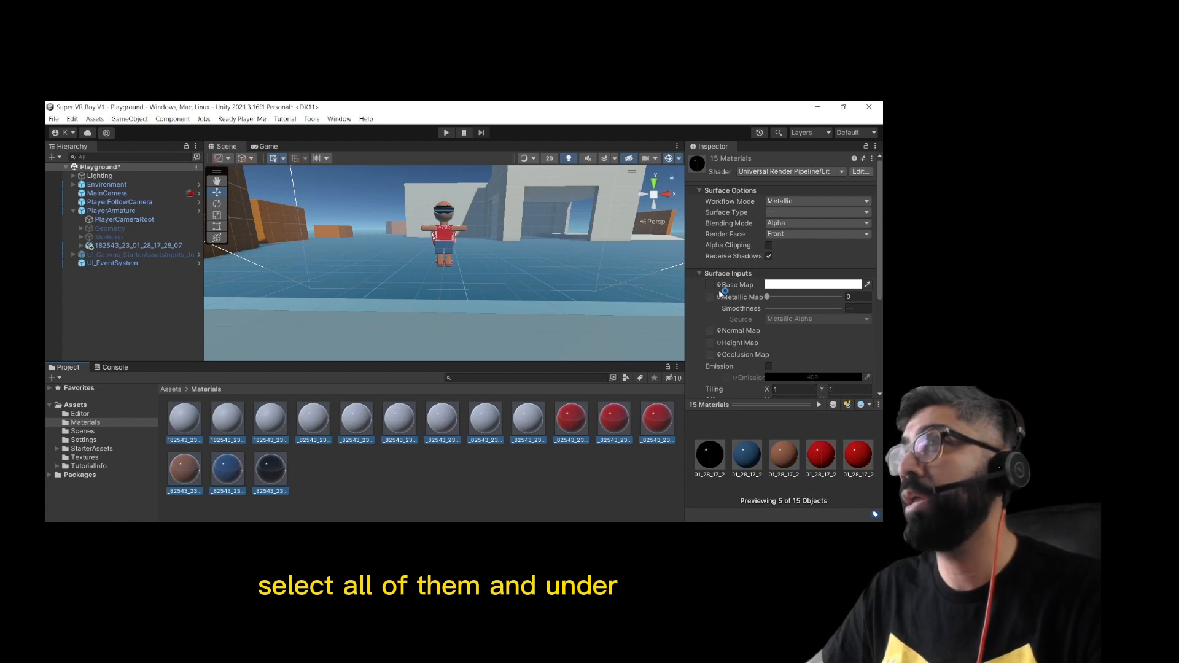
left_click(792, 215)
left_click(788, 226)
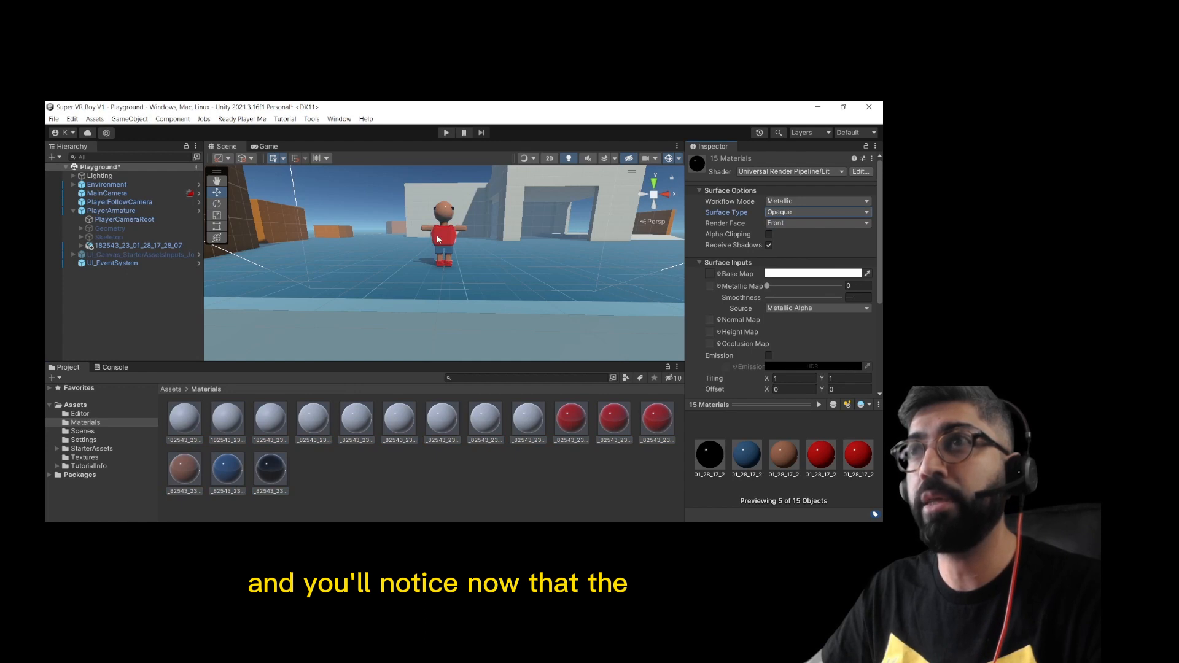
- Inspect the character up close from another angle, undoing and redoing the surface type change to compare both looks
scroll(485, 240, "up", 5)
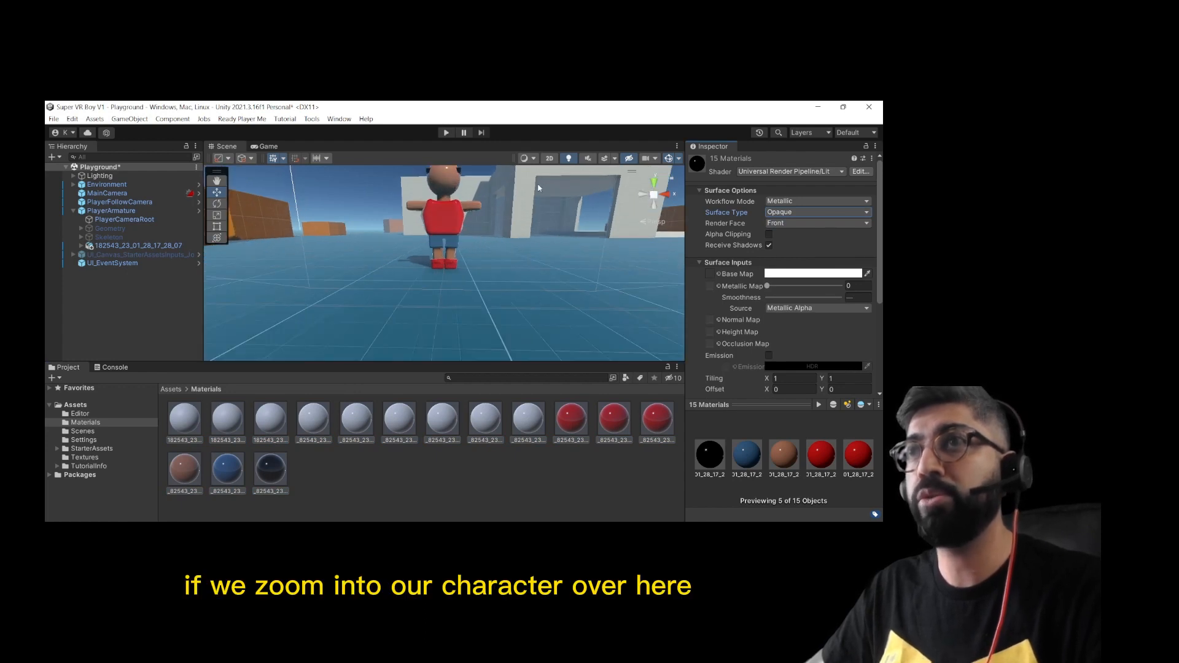
left_click_drag(538, 187, 356, 234, "alt")
key("ctrl+z")
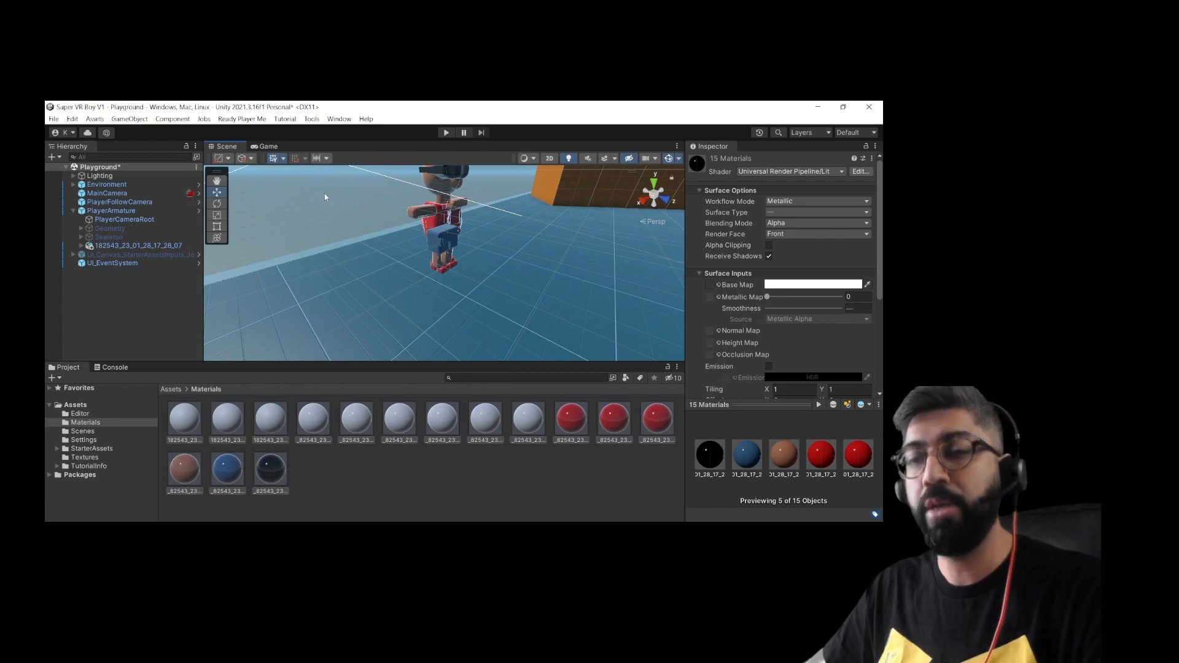
key("ctrl+y")
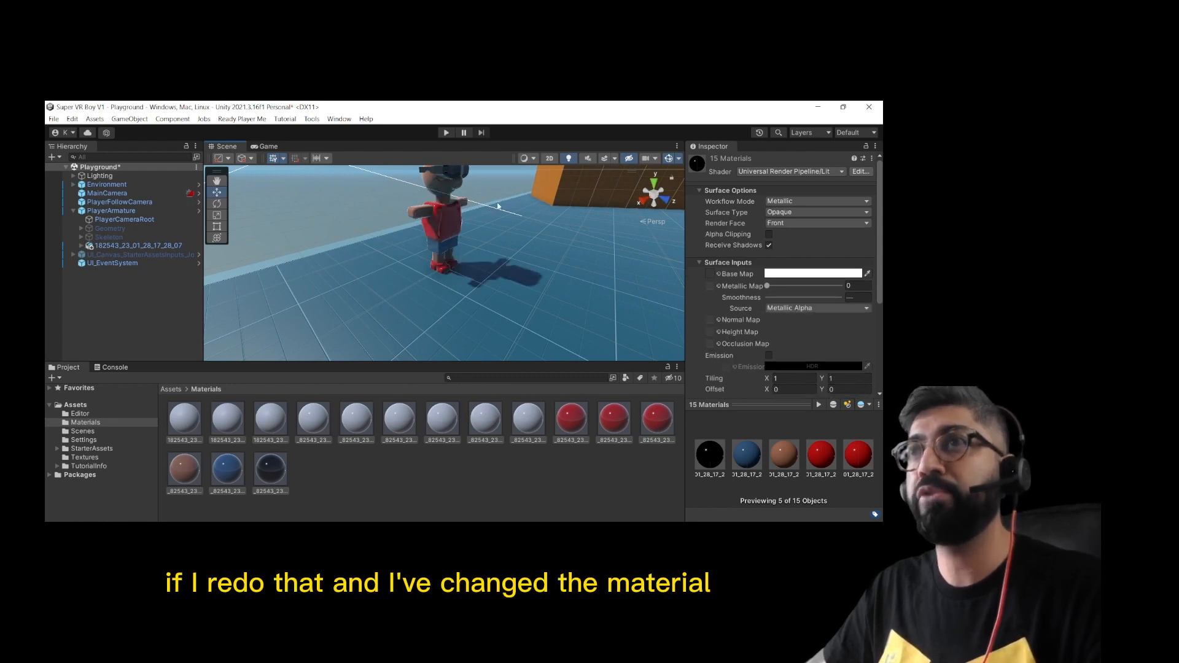
- Start play mode and test the character's walking in different directions and its jump in front of the building
left_click(446, 133)
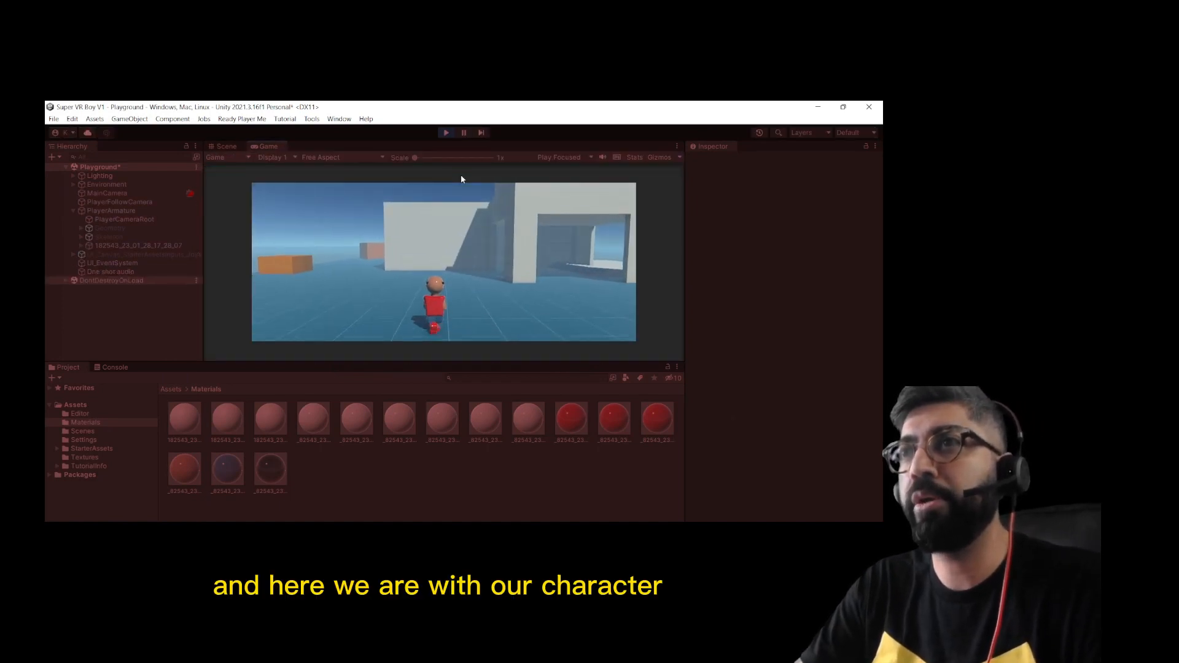
key("d")
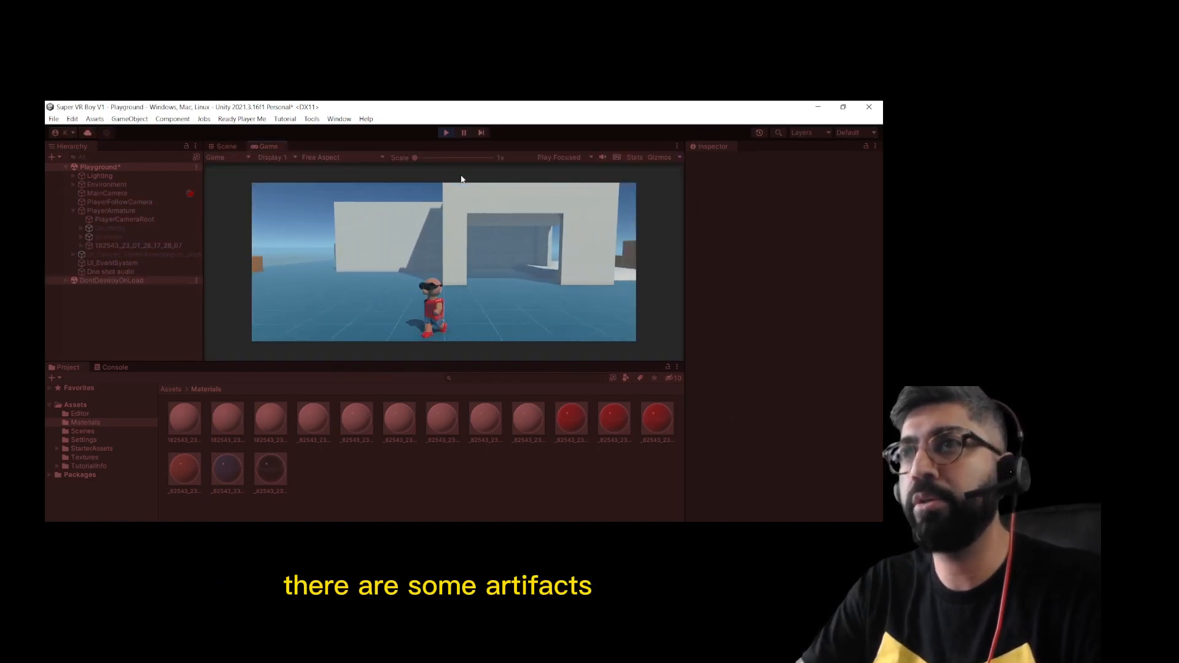
key("a")
key("w")
key("d")
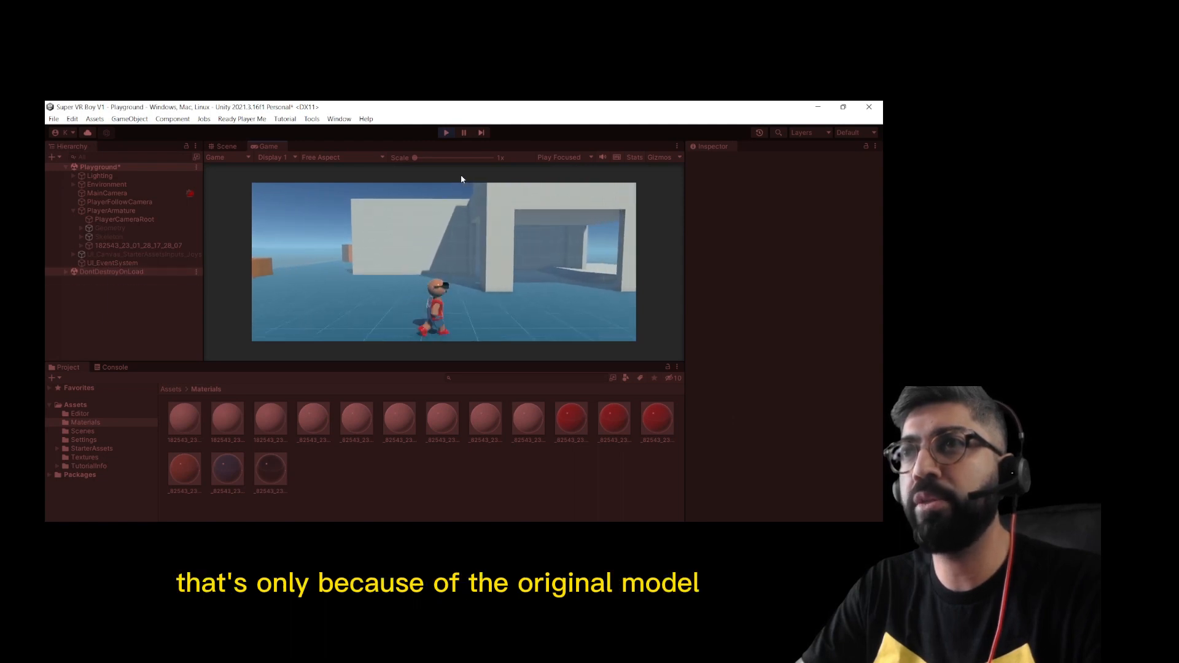
key("space")
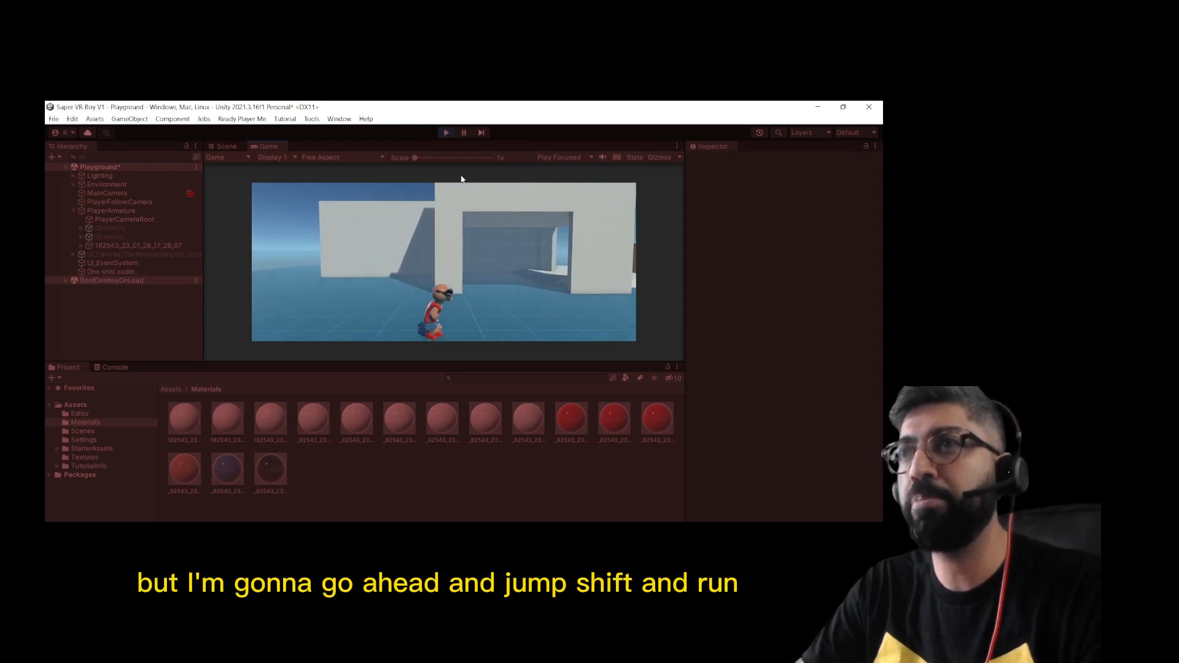
- Run the character past the building's opening and up the stairs onto the raised white platform
key("w")
key("d")
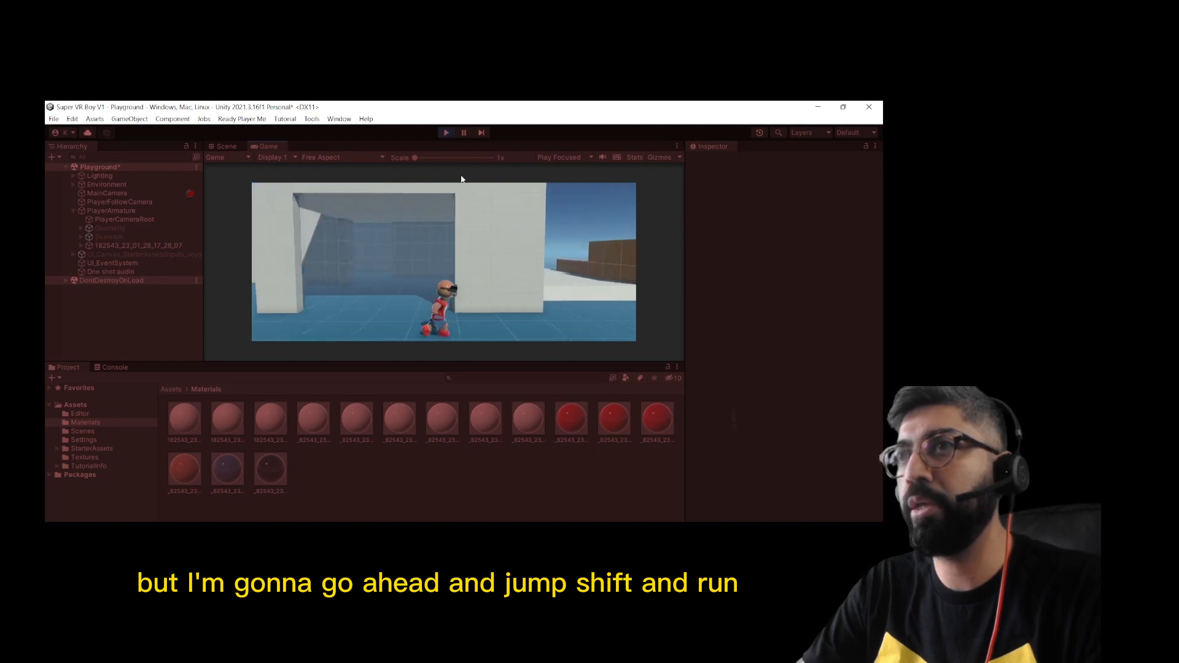
key("w")
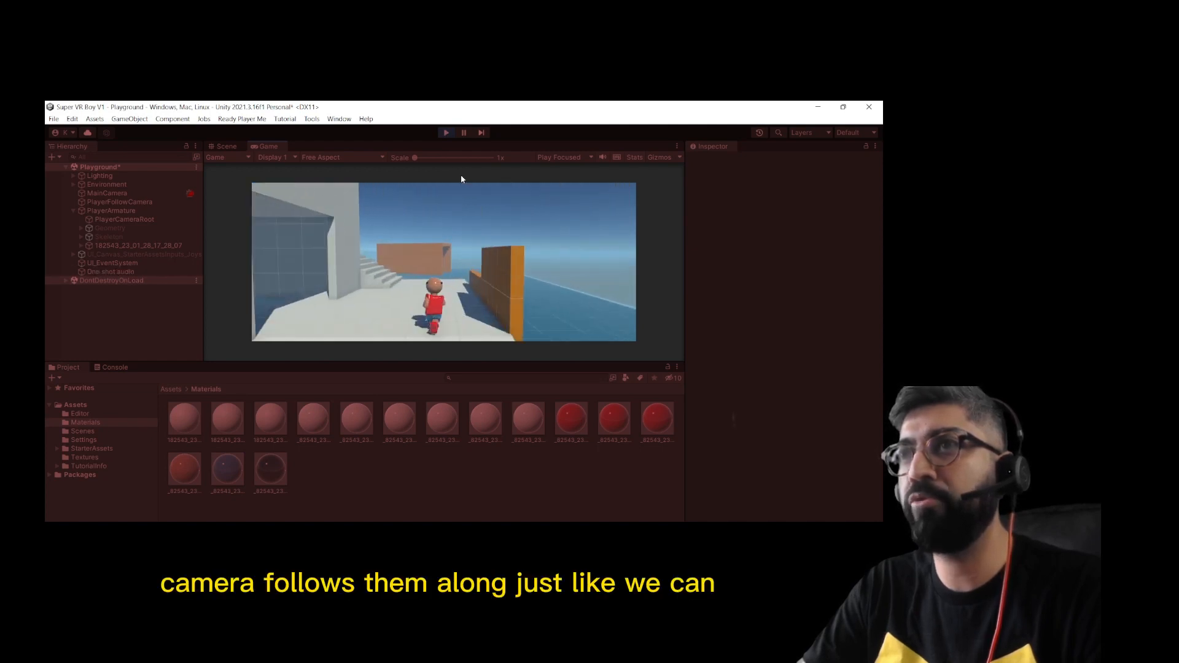
key("w")
key("a")
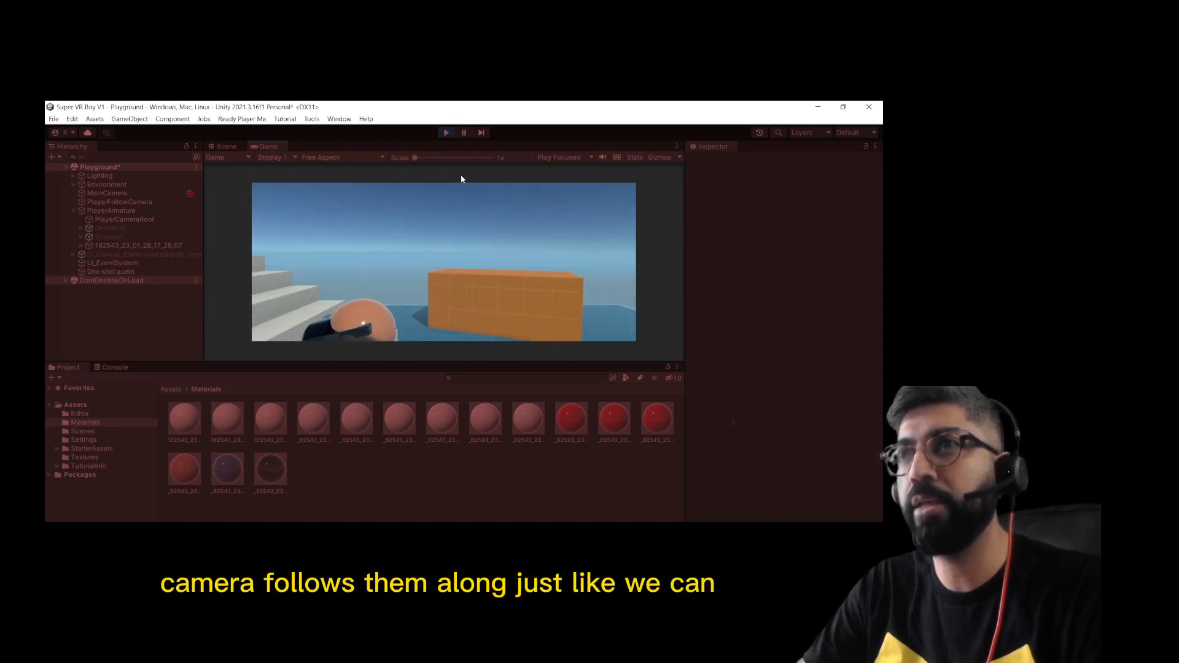
key("a")
key("s")
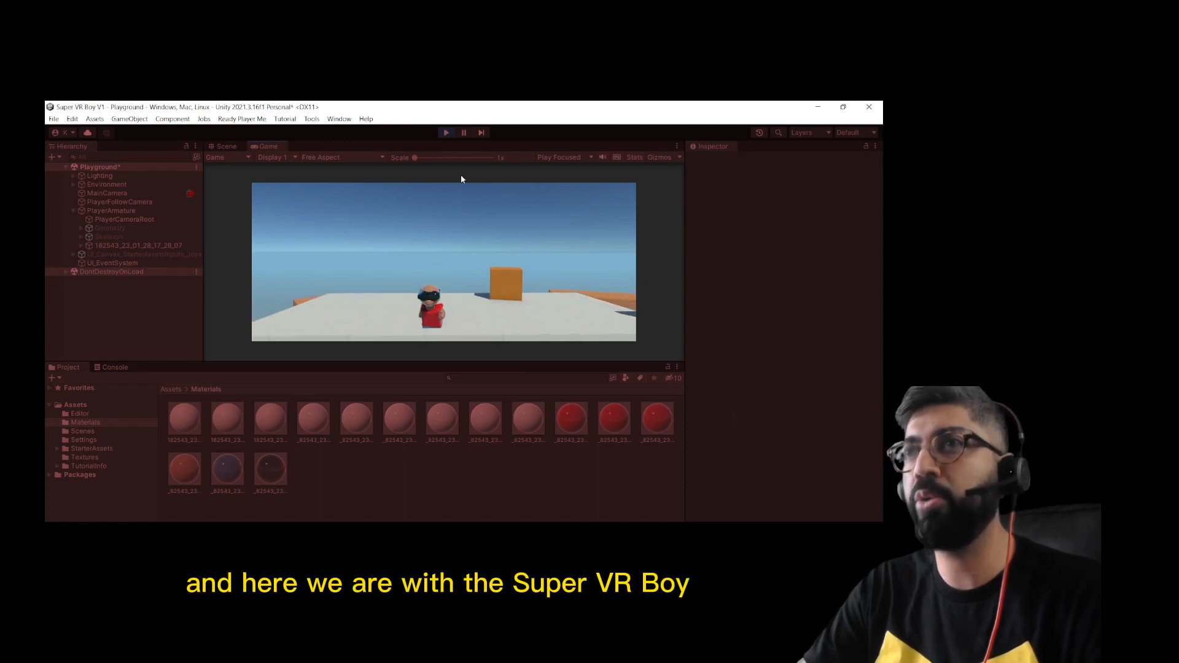
- Walk the character across the raised platform, jump onto the orange box, turn around there, and stop play mode
key("d")
key("a")
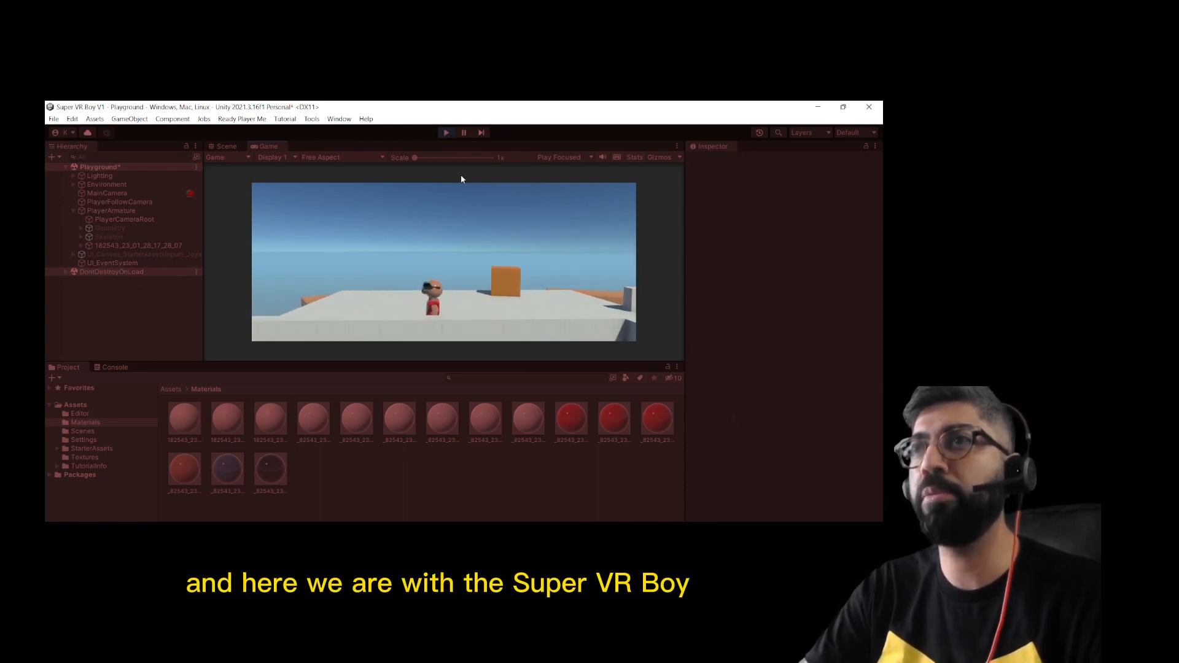
key("w")
key("d")
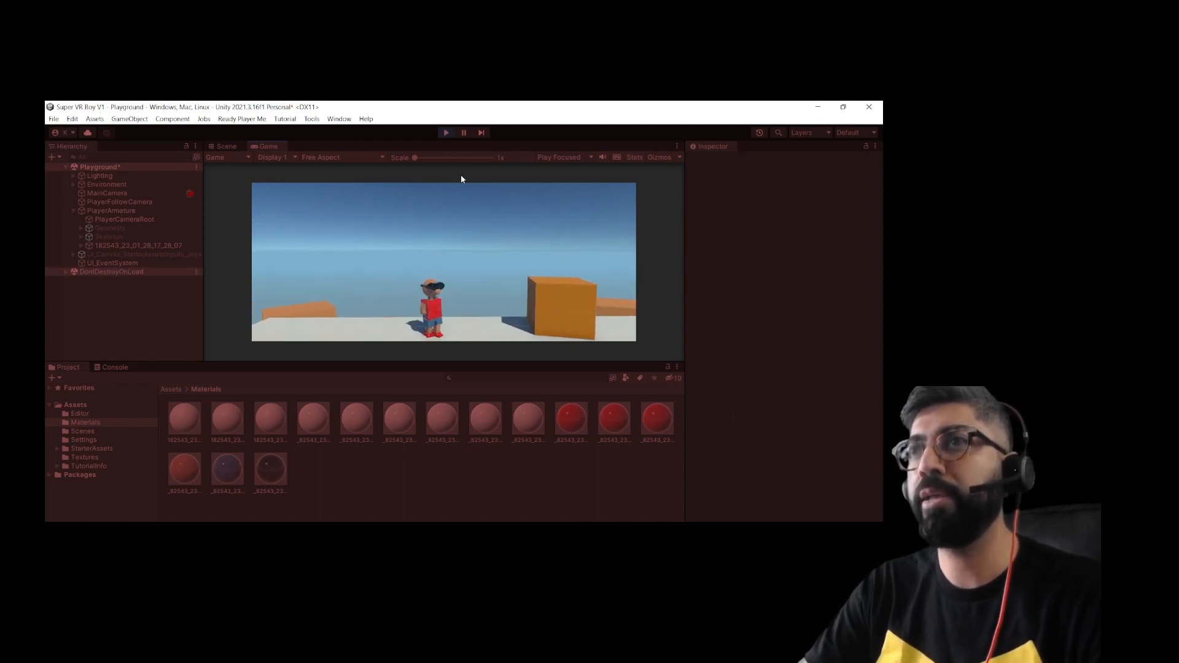
key("space")
key("d")
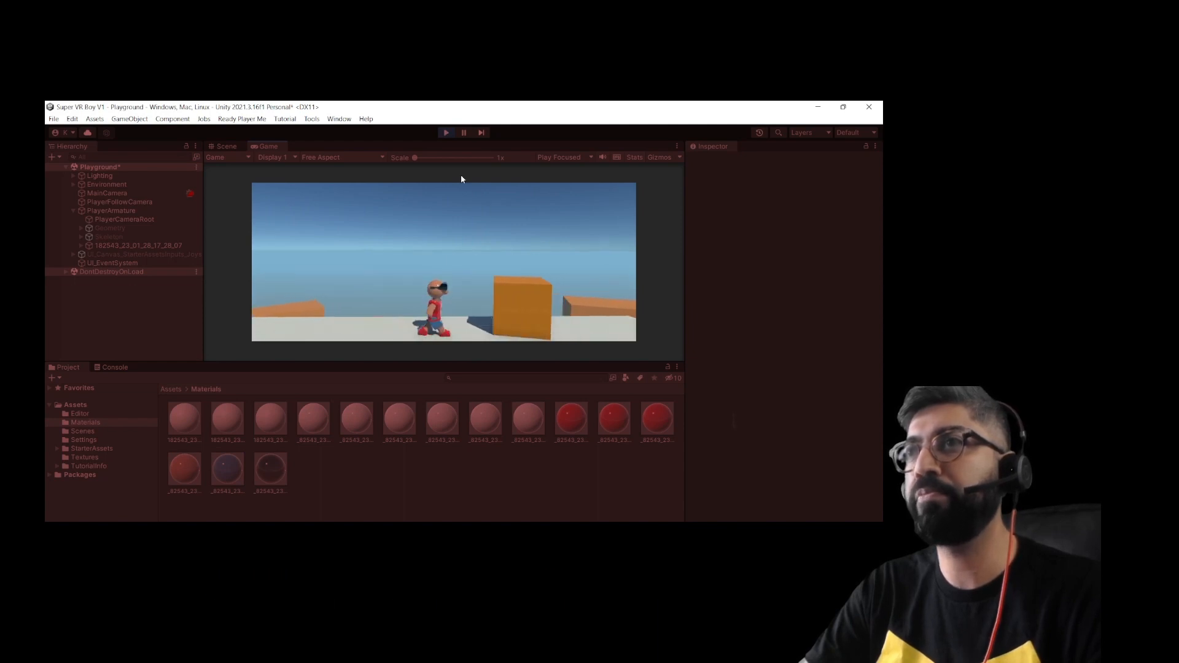
key("space")
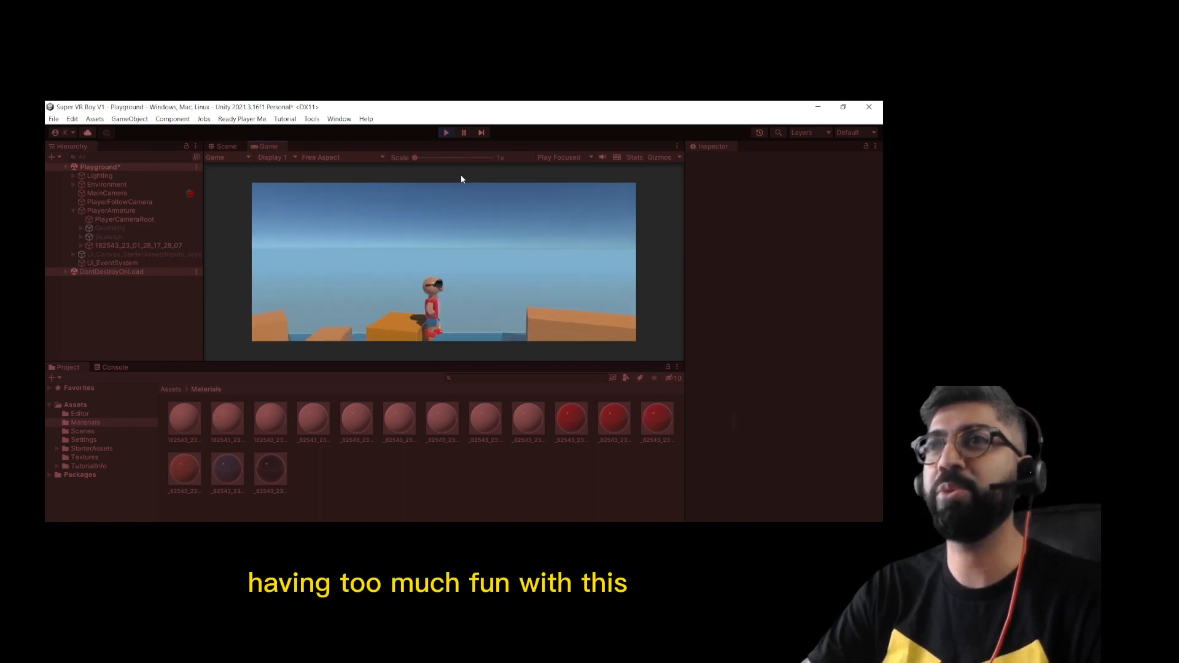
key("a")
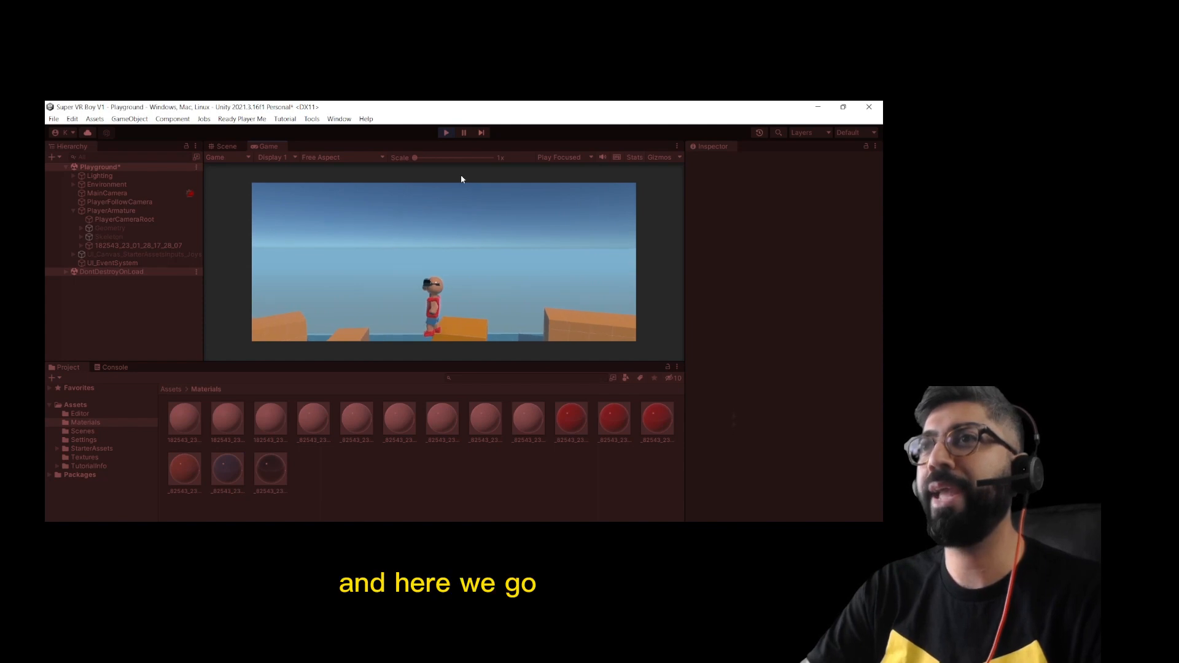
left_click(446, 135)
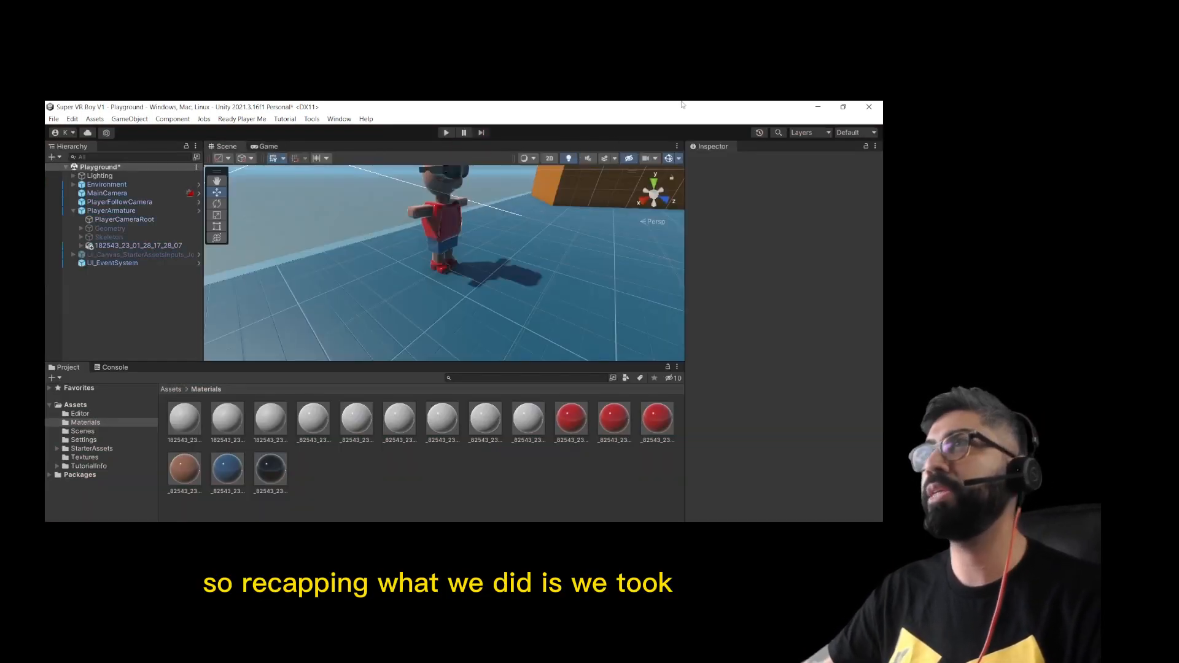
- Switch to the browser to review the Womp, AccuRIG and Third Person Character Controller pages, and return to Unity to view the character
left_click(816, 107)
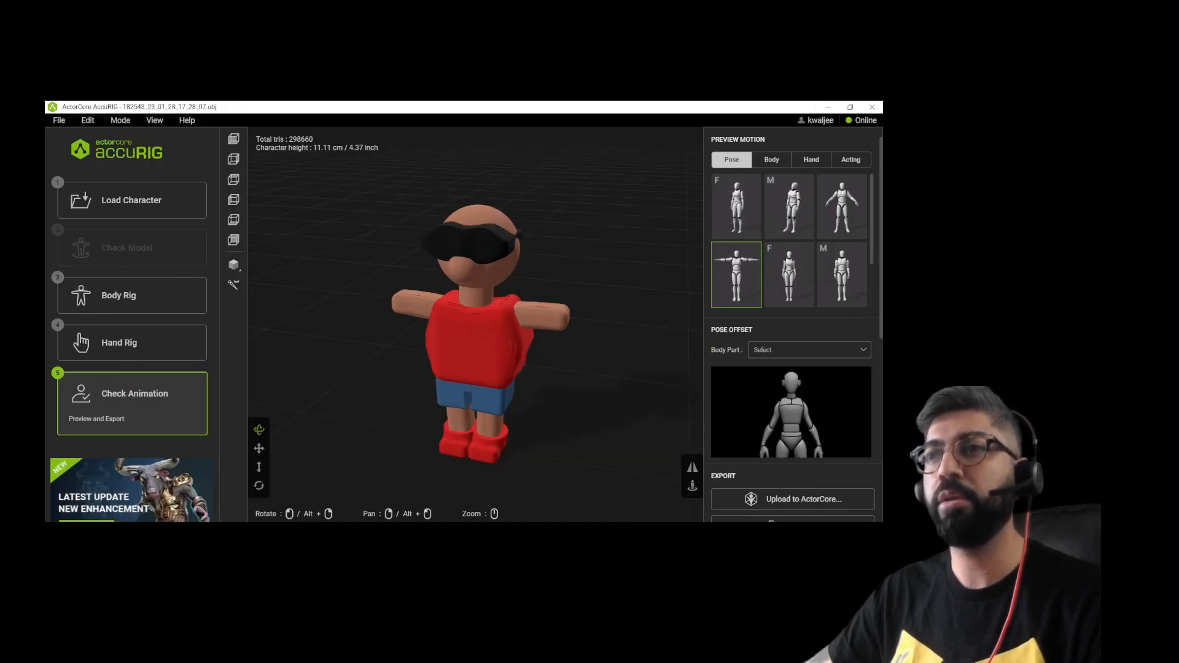
left_click(258, 561)
left_click(153, 109)
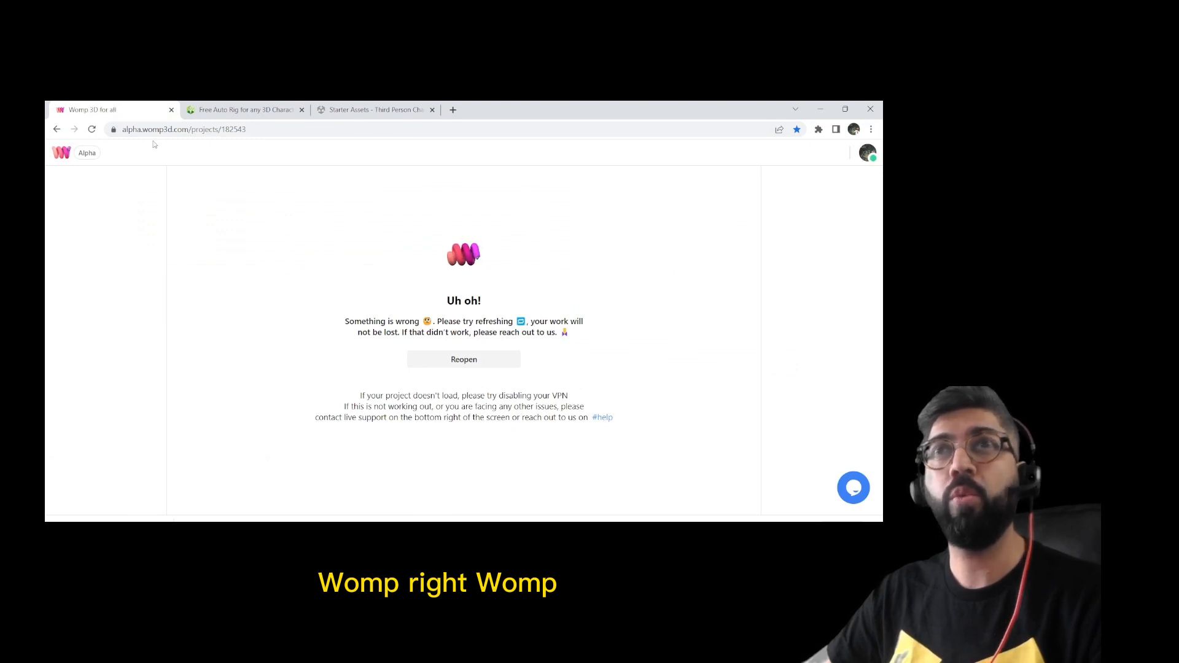
left_click(217, 113)
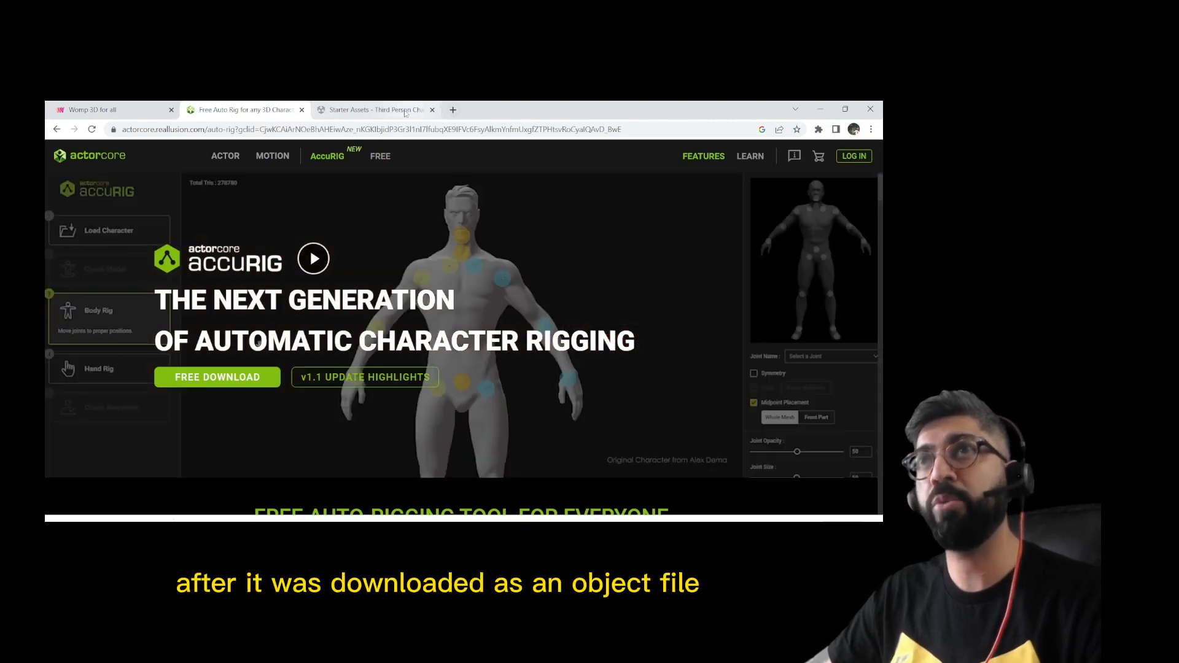
left_click(404, 111)
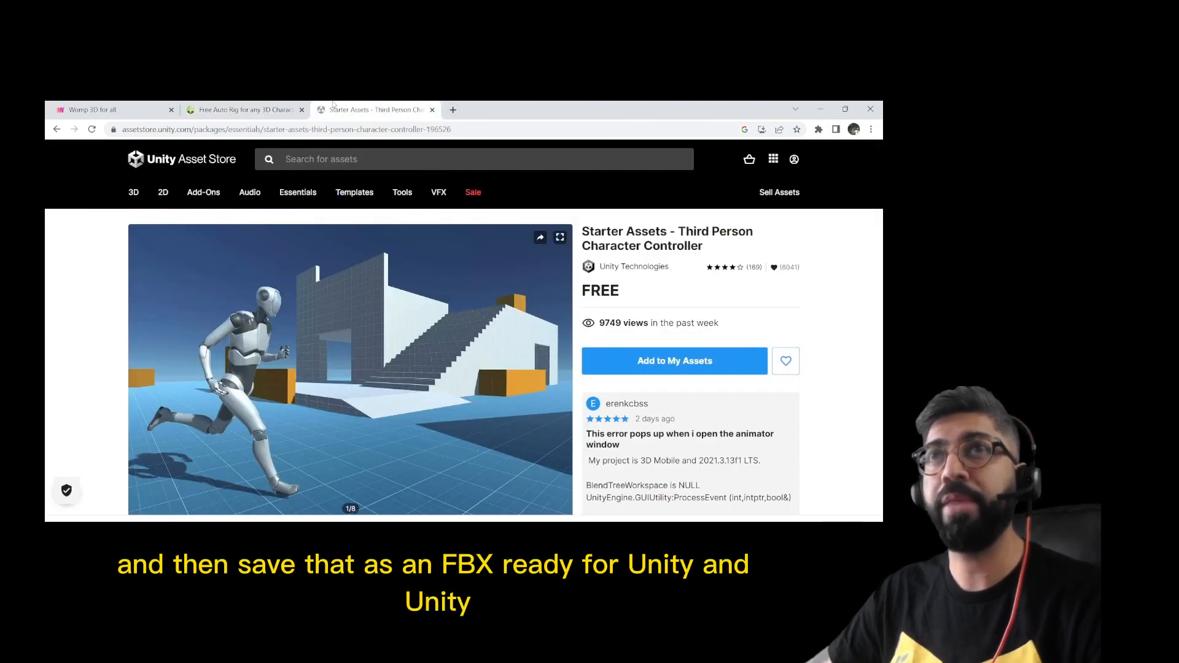
left_click(248, 107)
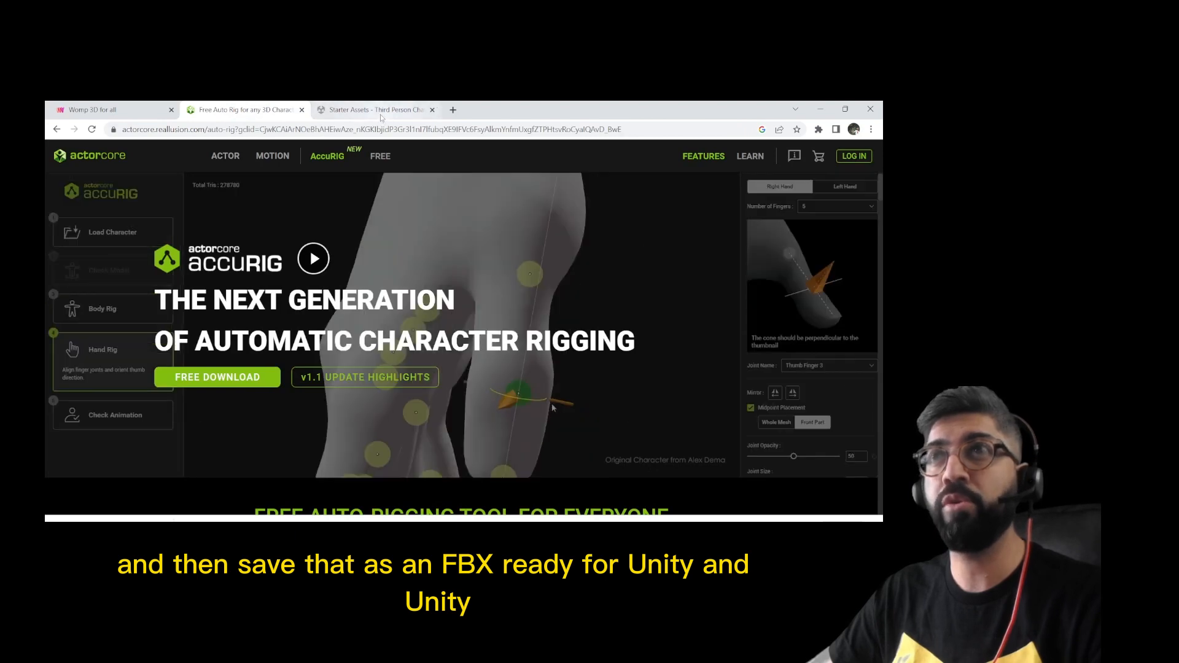
left_click(381, 113)
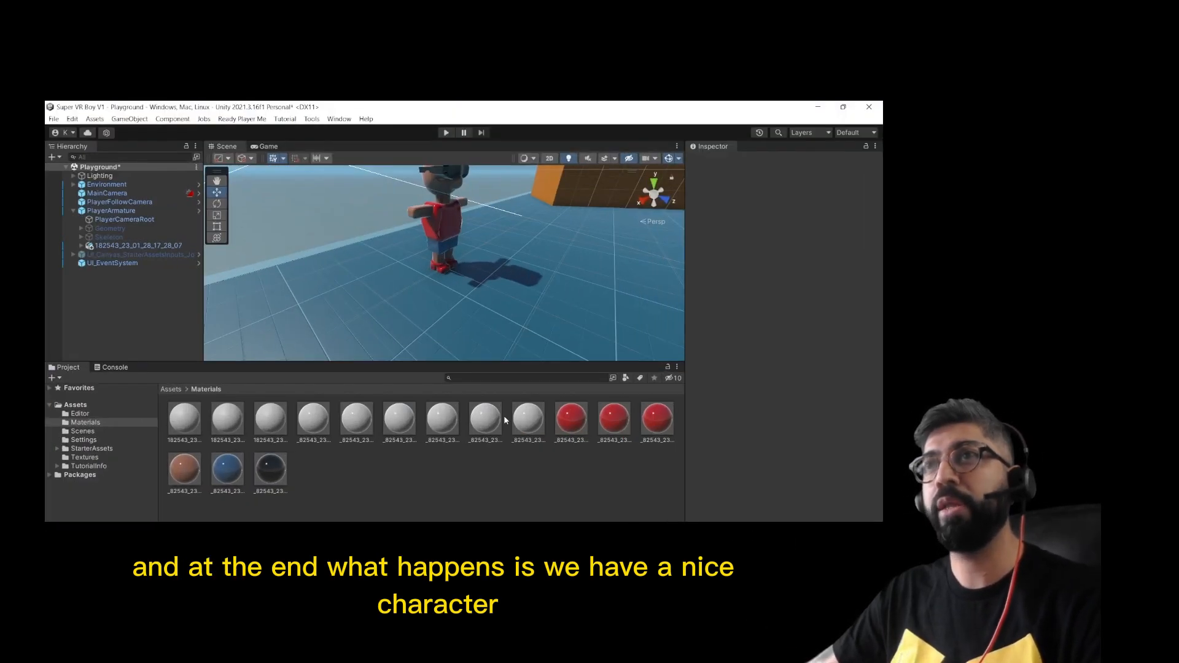
left_click_drag(516, 221, 555, 215, "alt")
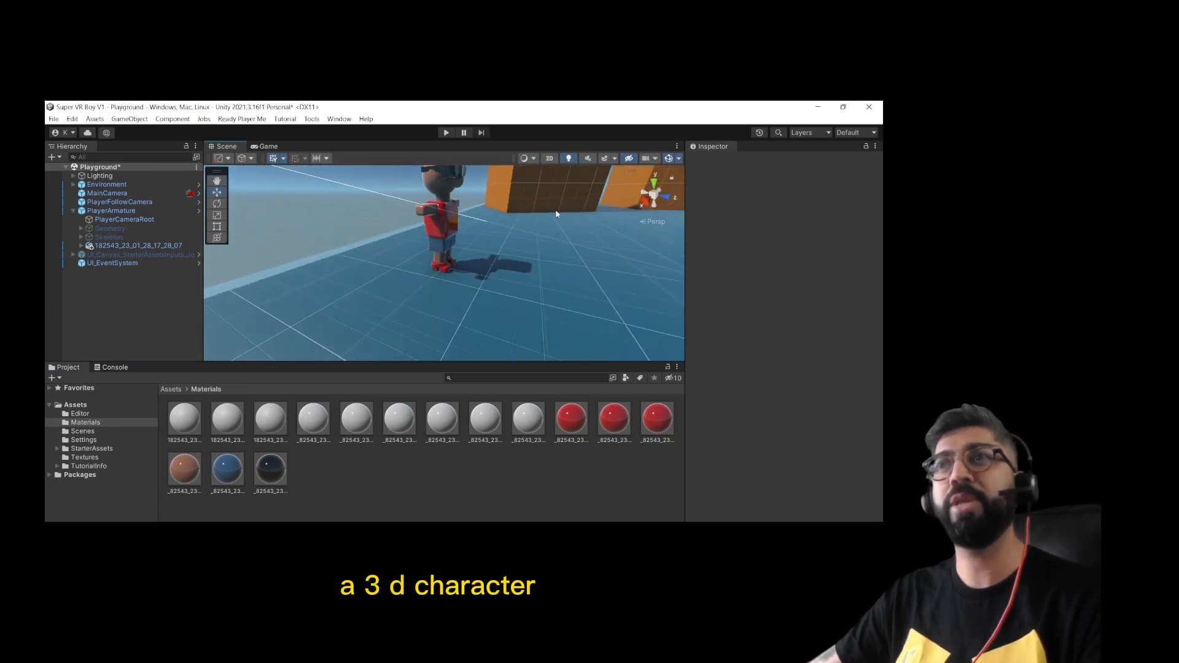